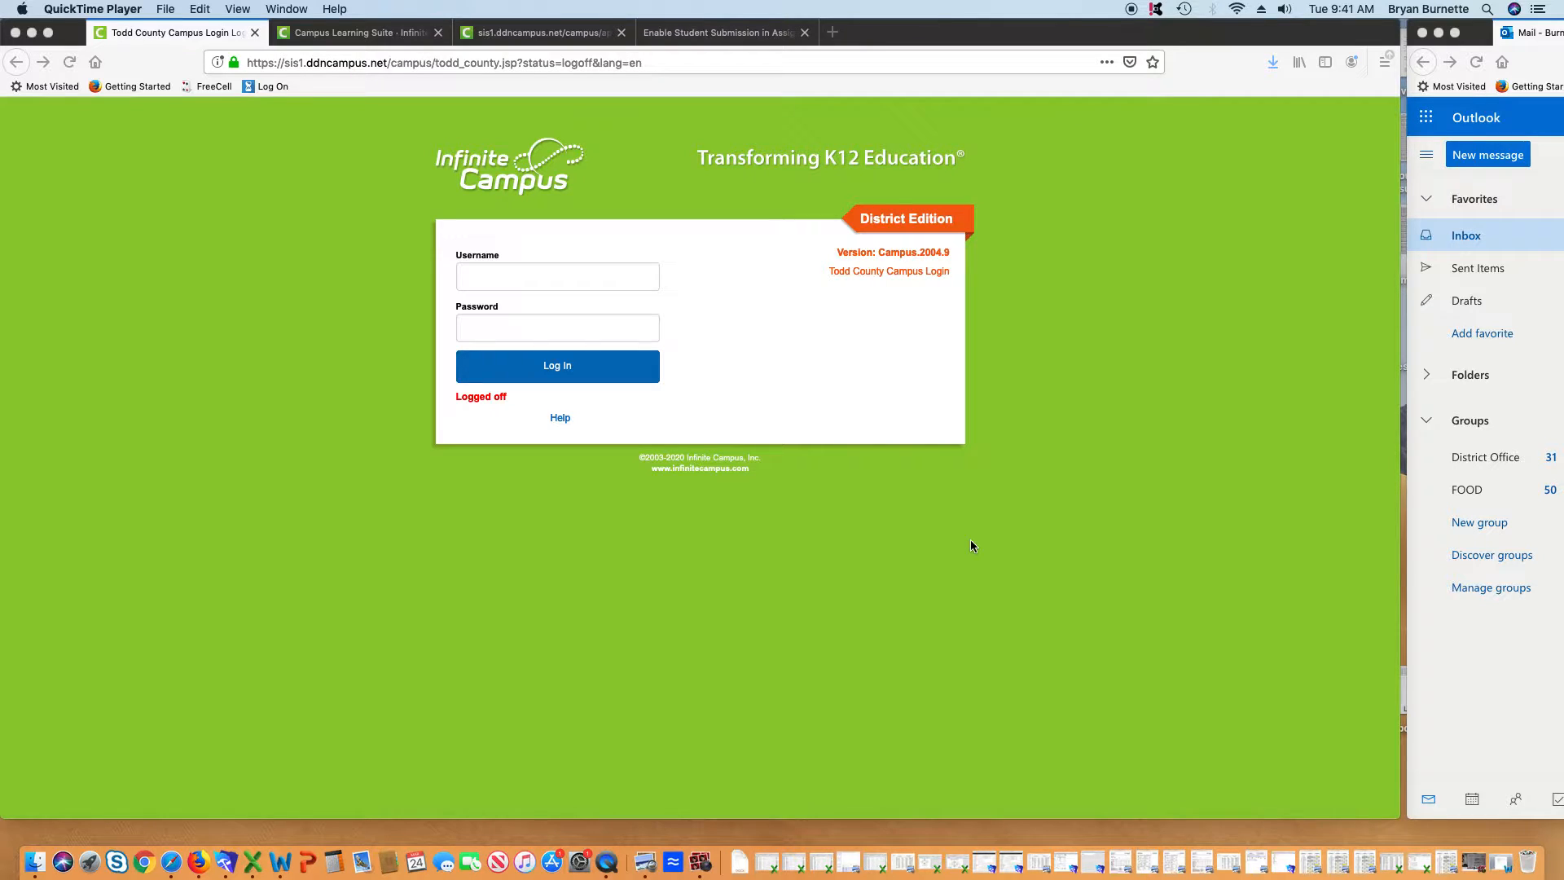
Look over the quiz questions document, then return to the Infinite Campus login page
{"action": "left_click", "coordinate": [1503, 861]}
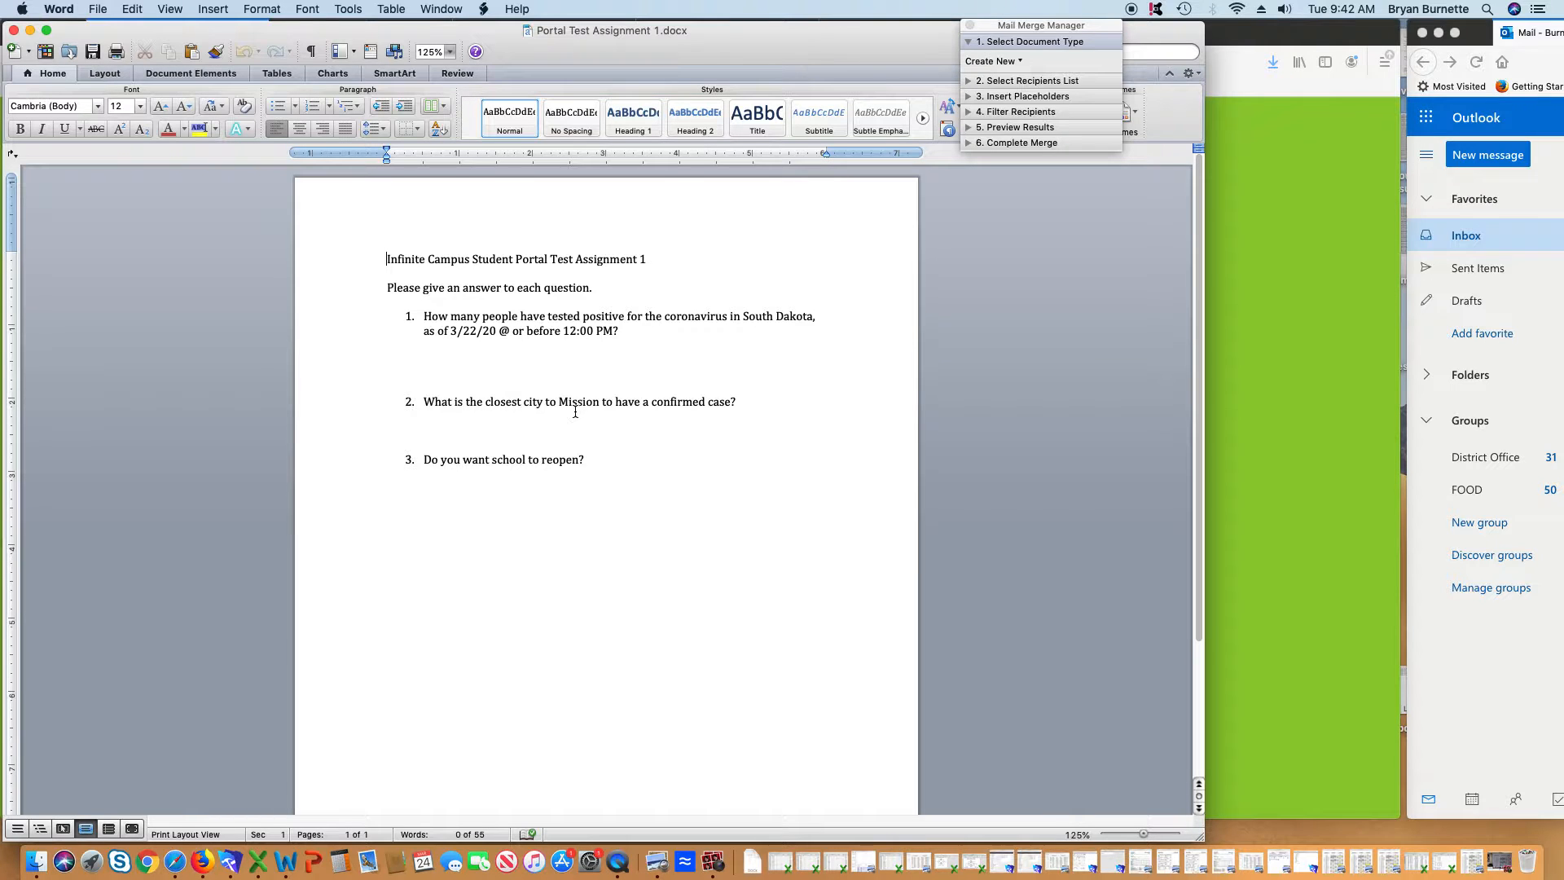
{"action": "left_click", "coordinate": [30, 30]}
{"action": "left_click", "coordinate": [1150, 361]}
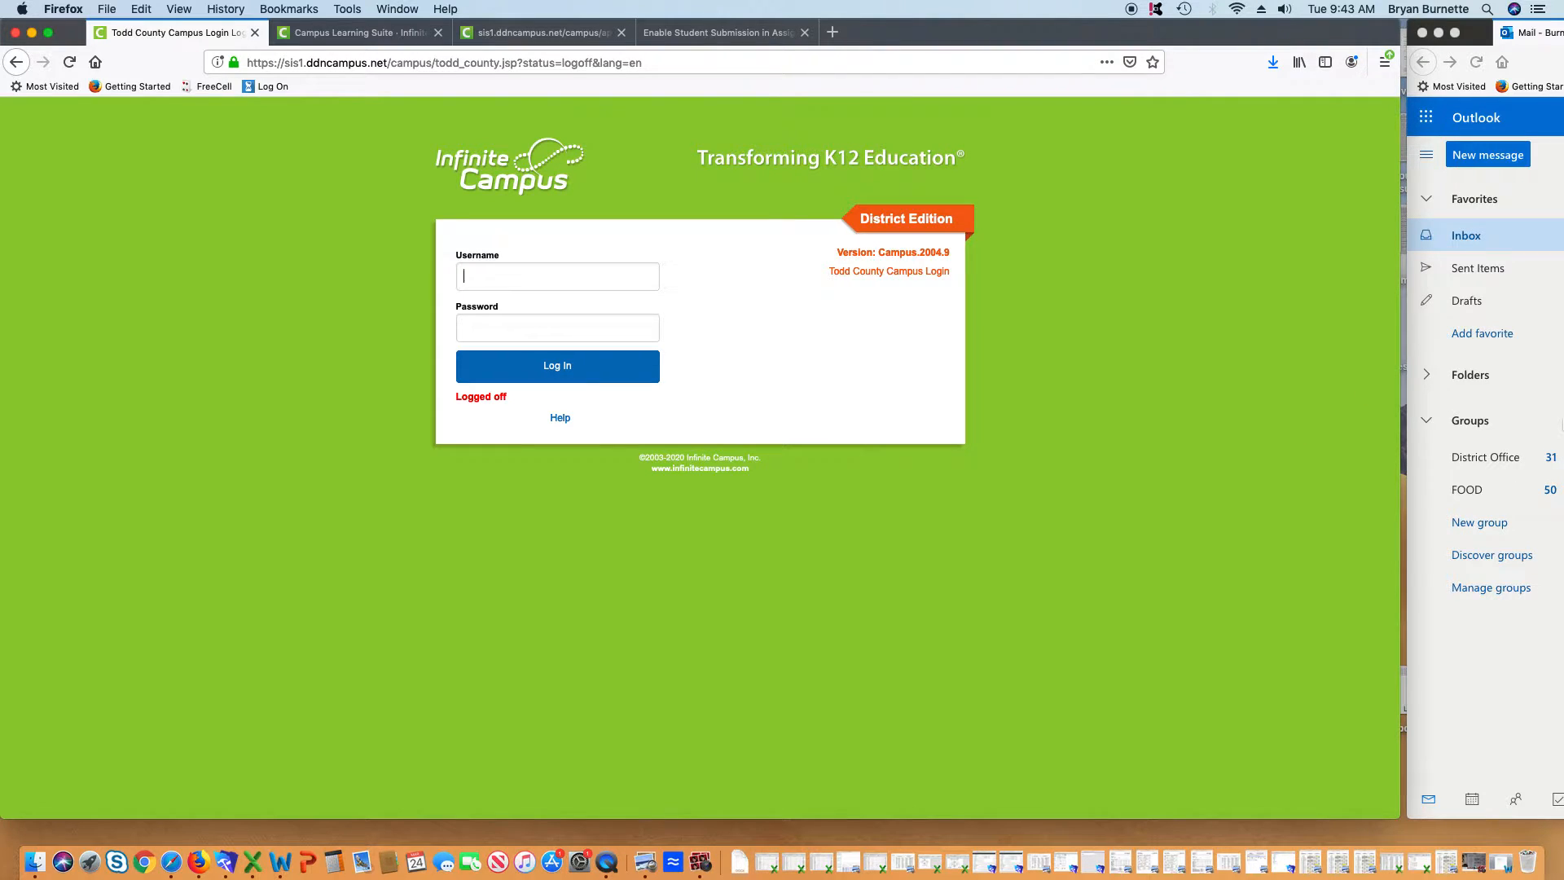
Log in with the teacher's credentials, go to Instruction > Planner, and open ICU Course's New menu
{"action": "type", "text": "•••"}
{"action": "type", "text": "•••••"}
{"action": "key", "text": "Return"}
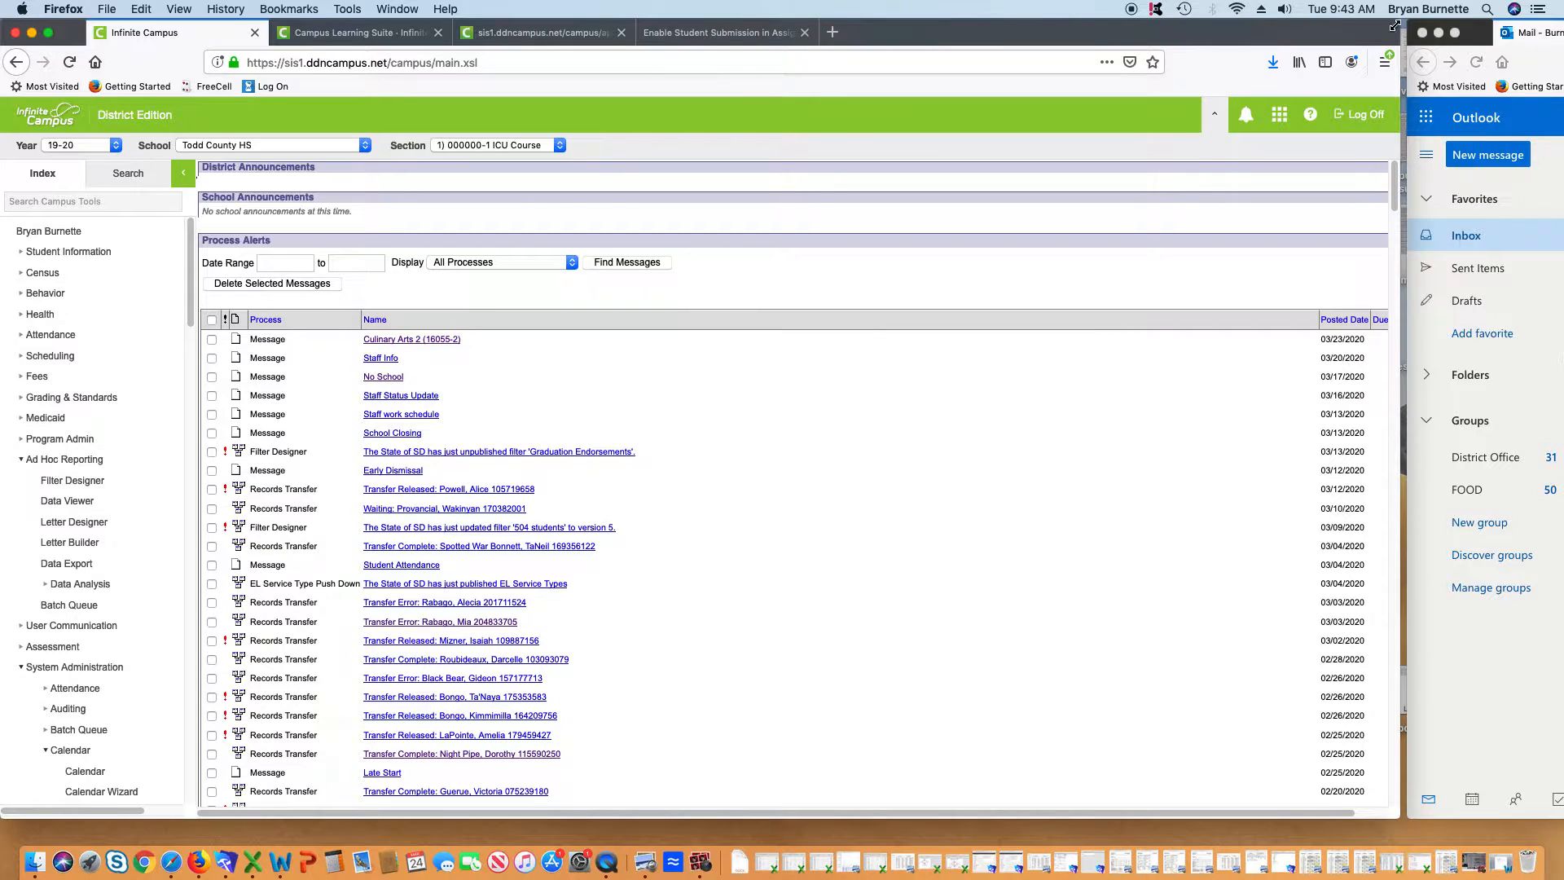
{"action": "left_click", "coordinate": [1256, 147]}
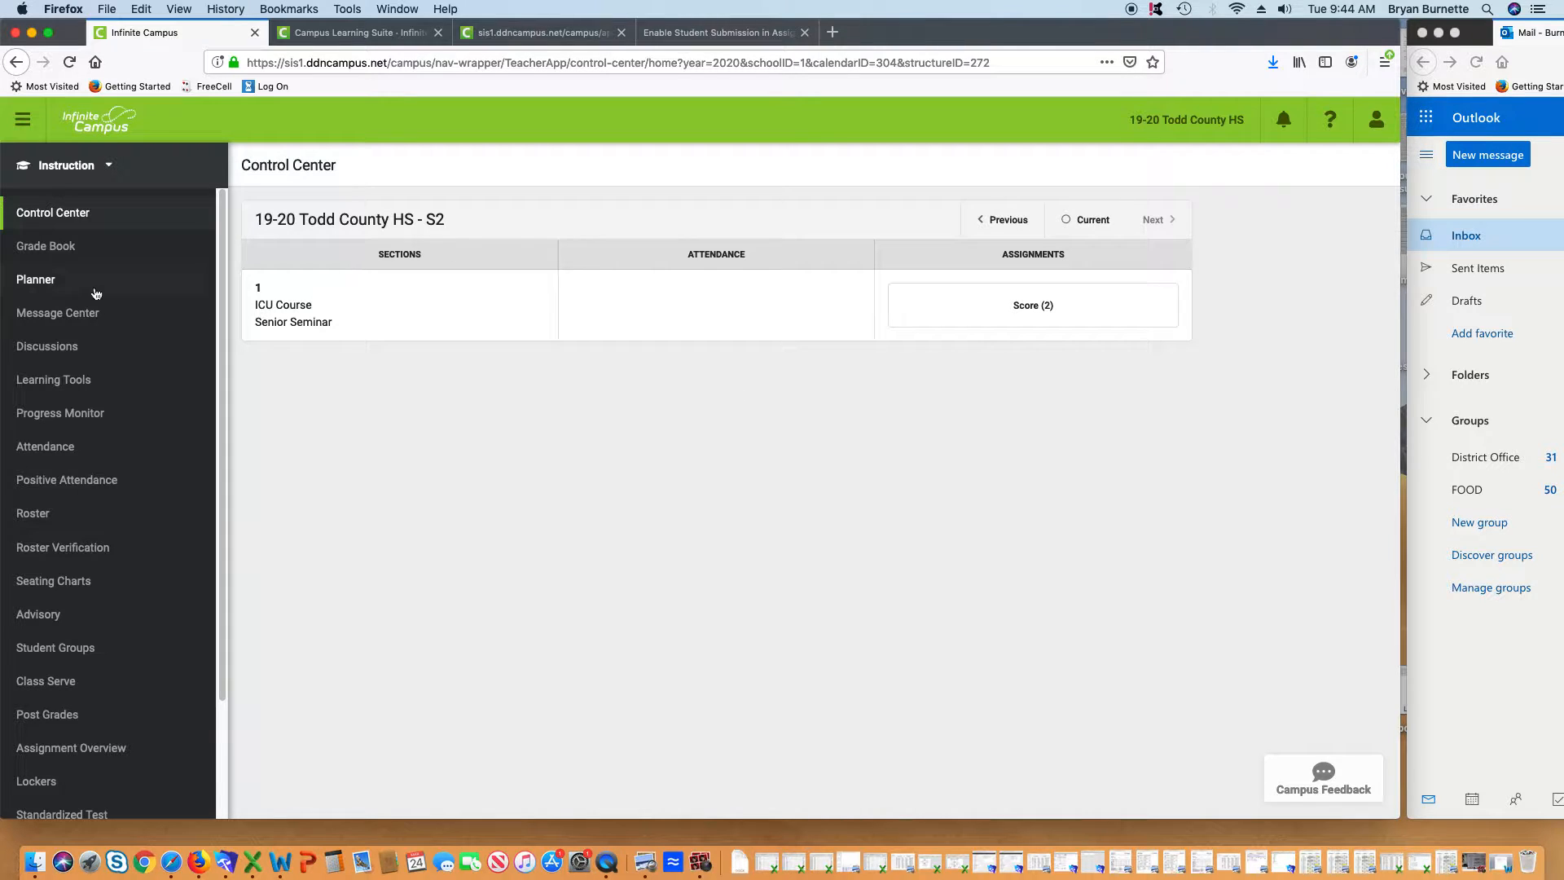
{"action": "left_click", "coordinate": [64, 289]}
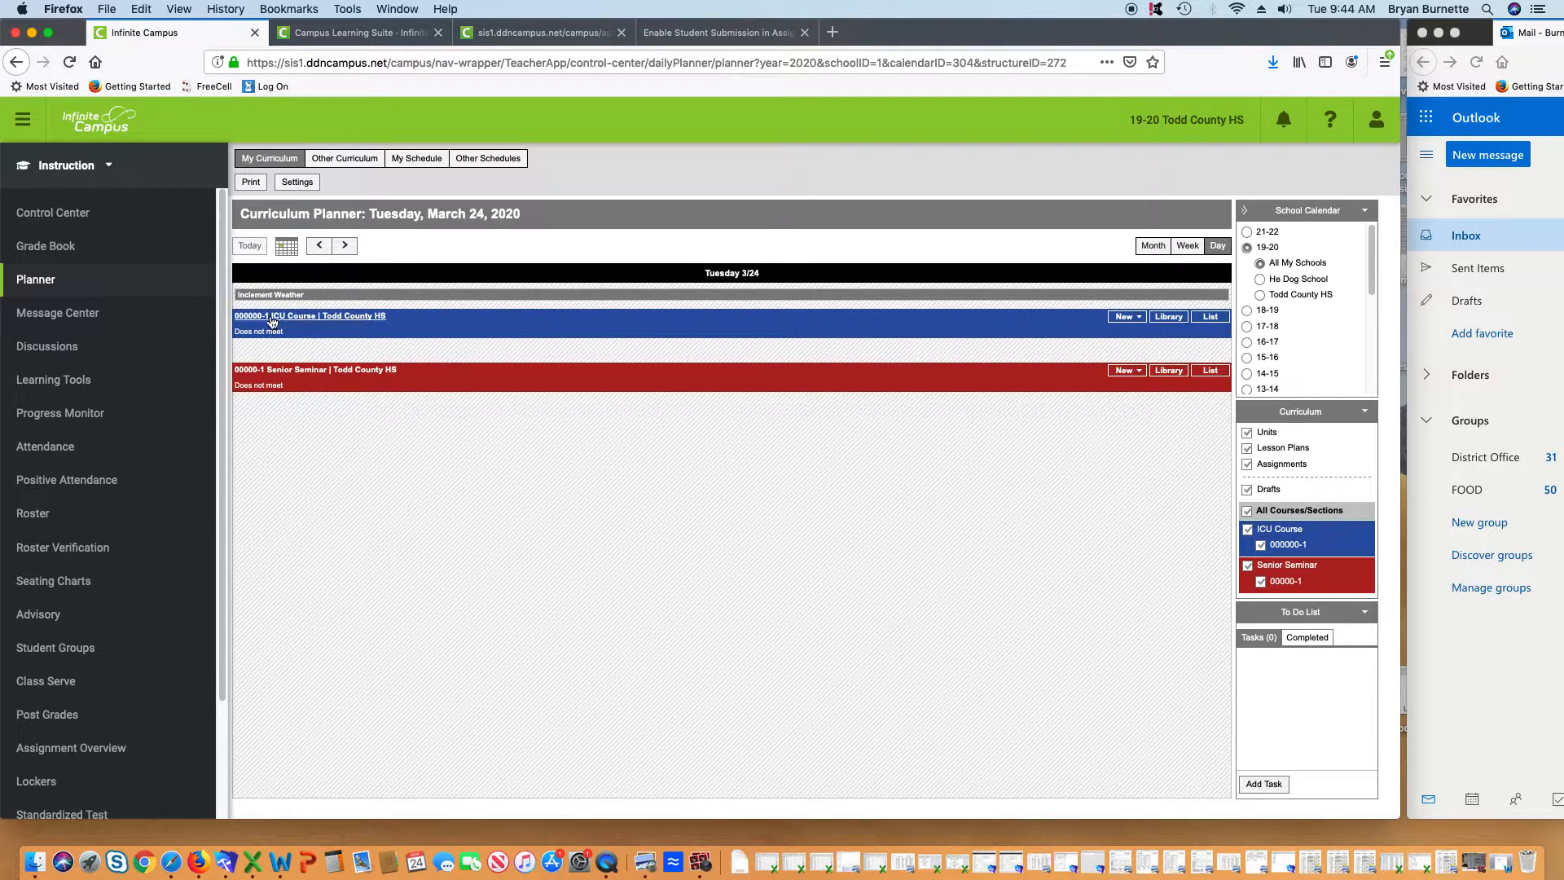
{"action": "left_click", "coordinate": [1134, 319]}
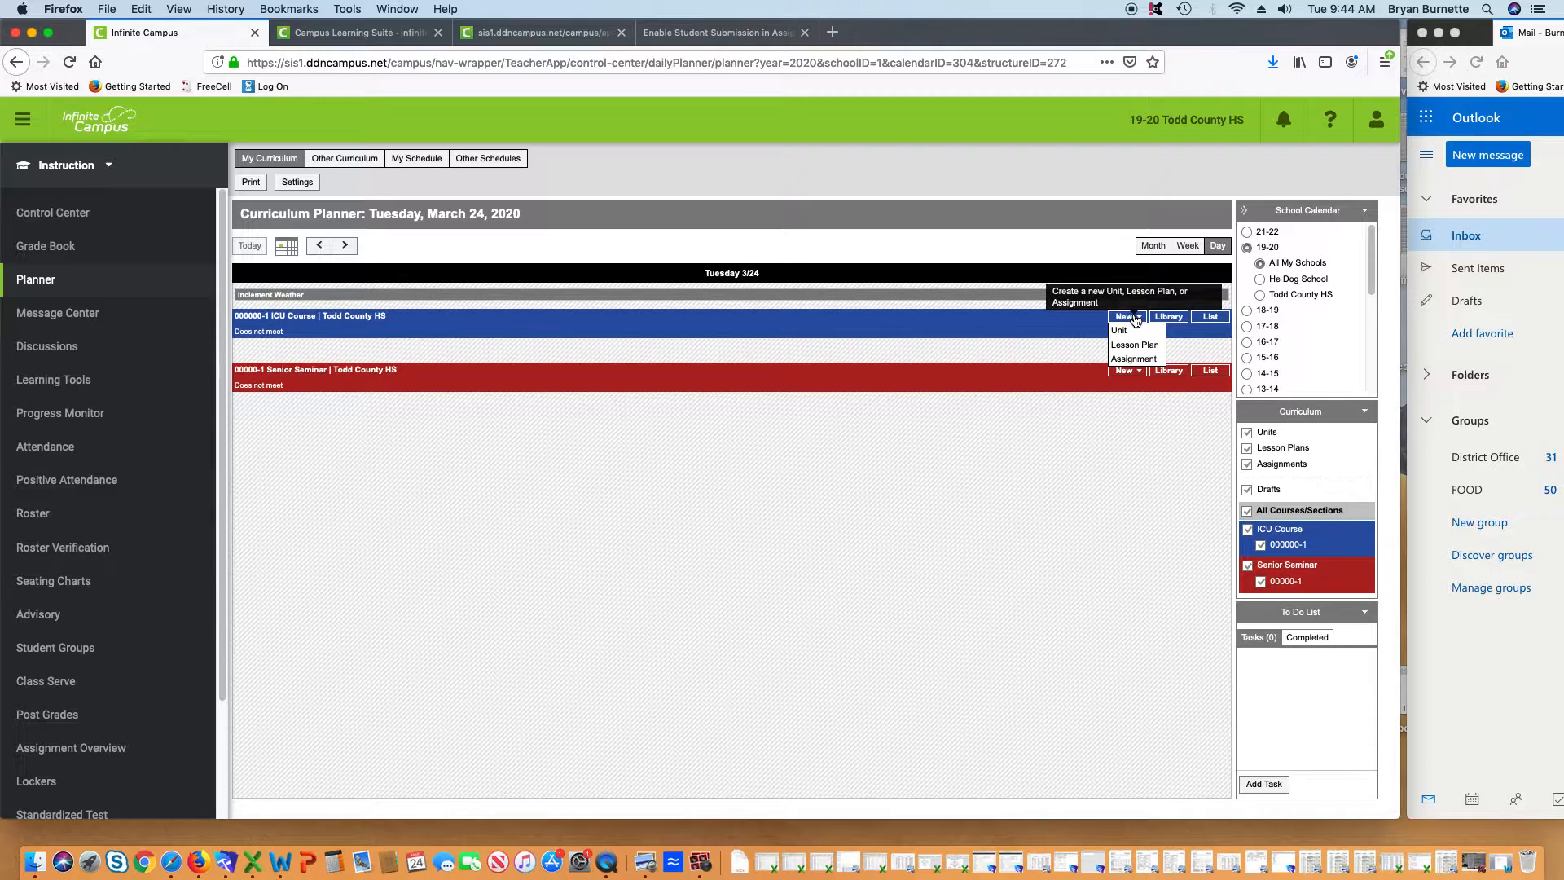
Start a new ICU Course assignment named 'Quiz 1' with abbreviation Q1
{"action": "left_click", "coordinate": [1132, 358]}
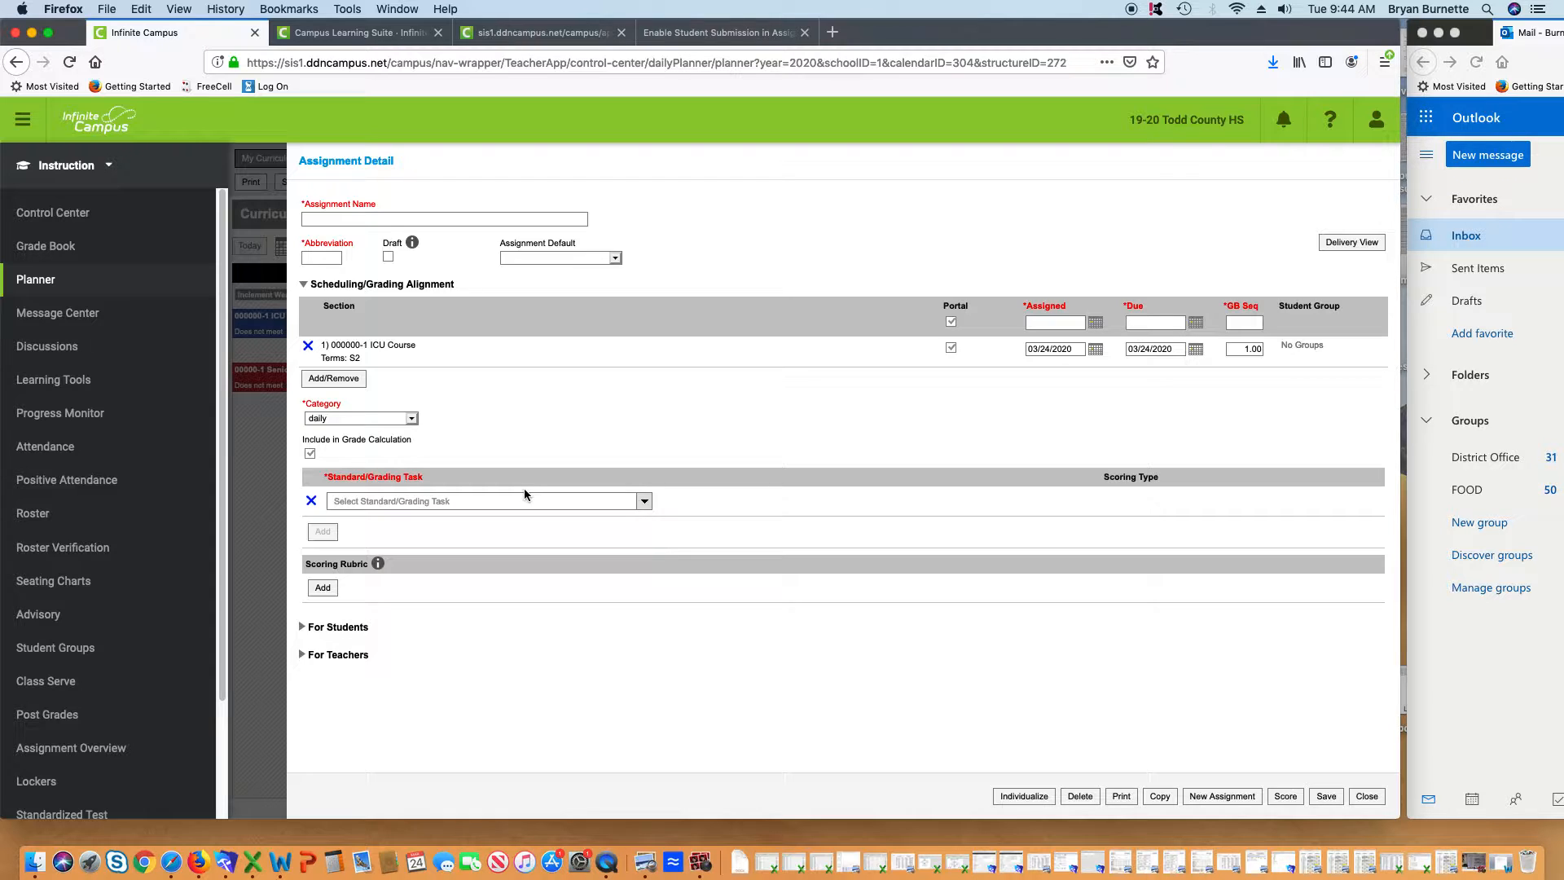
{"action": "left_click", "coordinate": [325, 220]}
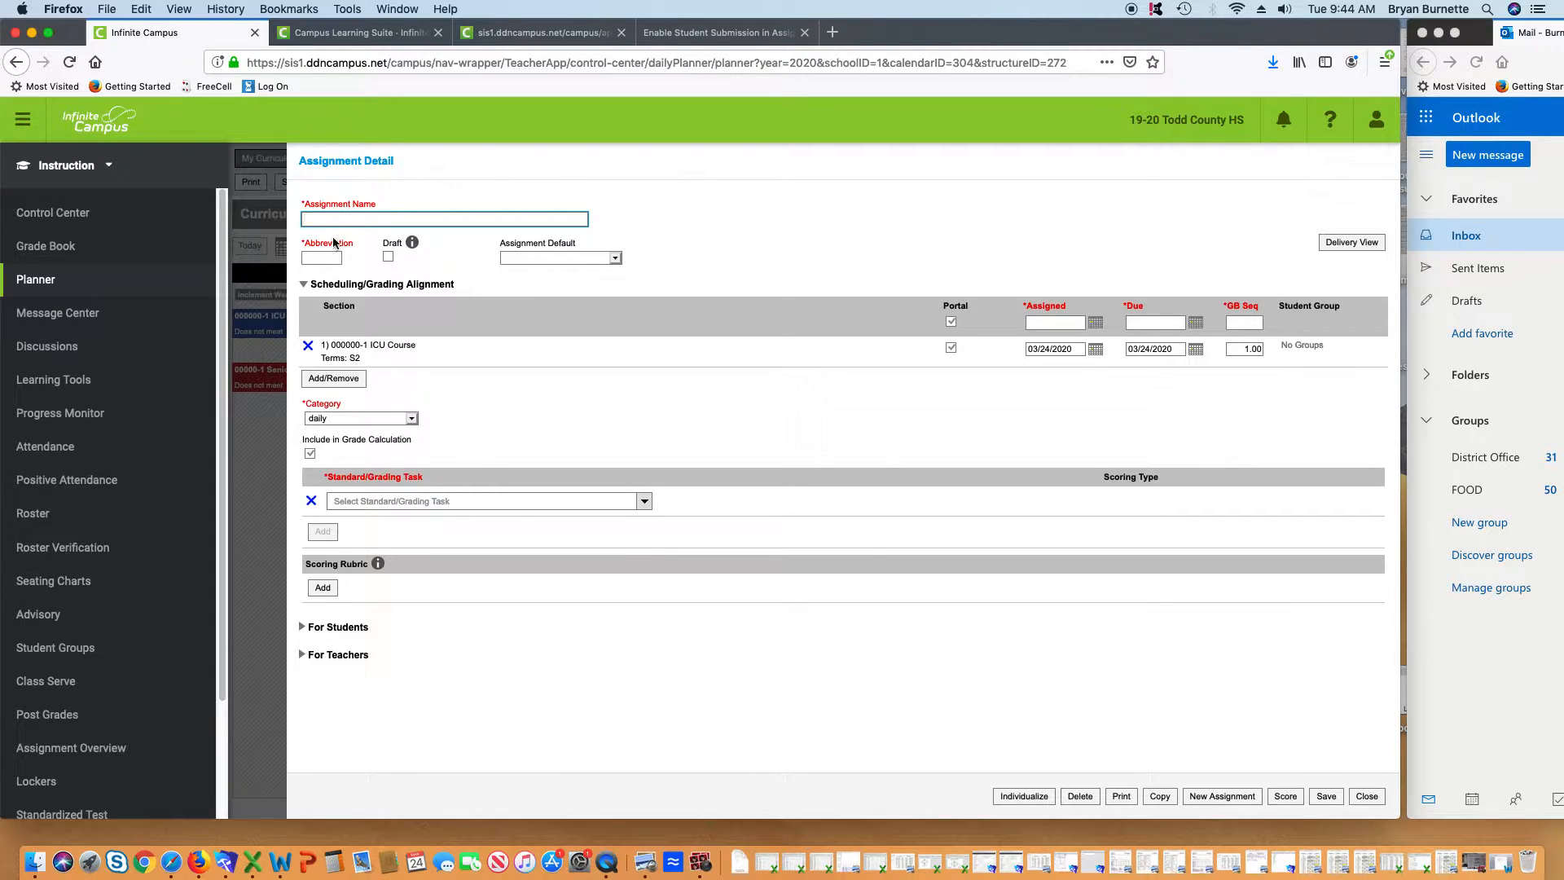
{"action": "type", "text": "Quiz 1"}
{"action": "key", "text": "Tab"}
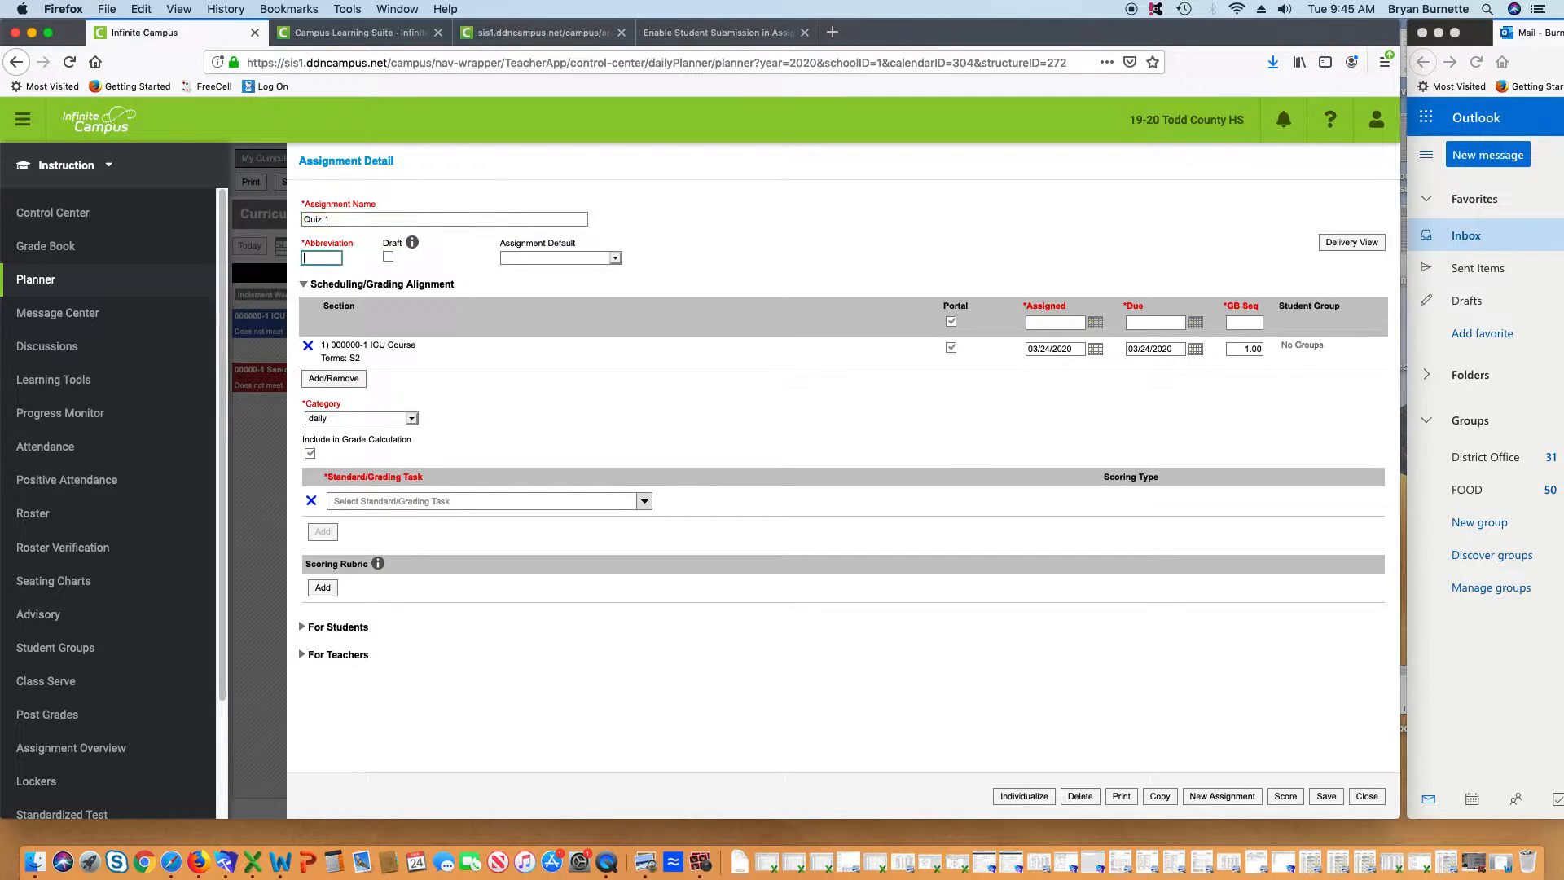
{"action": "type", "text": "Q1"}
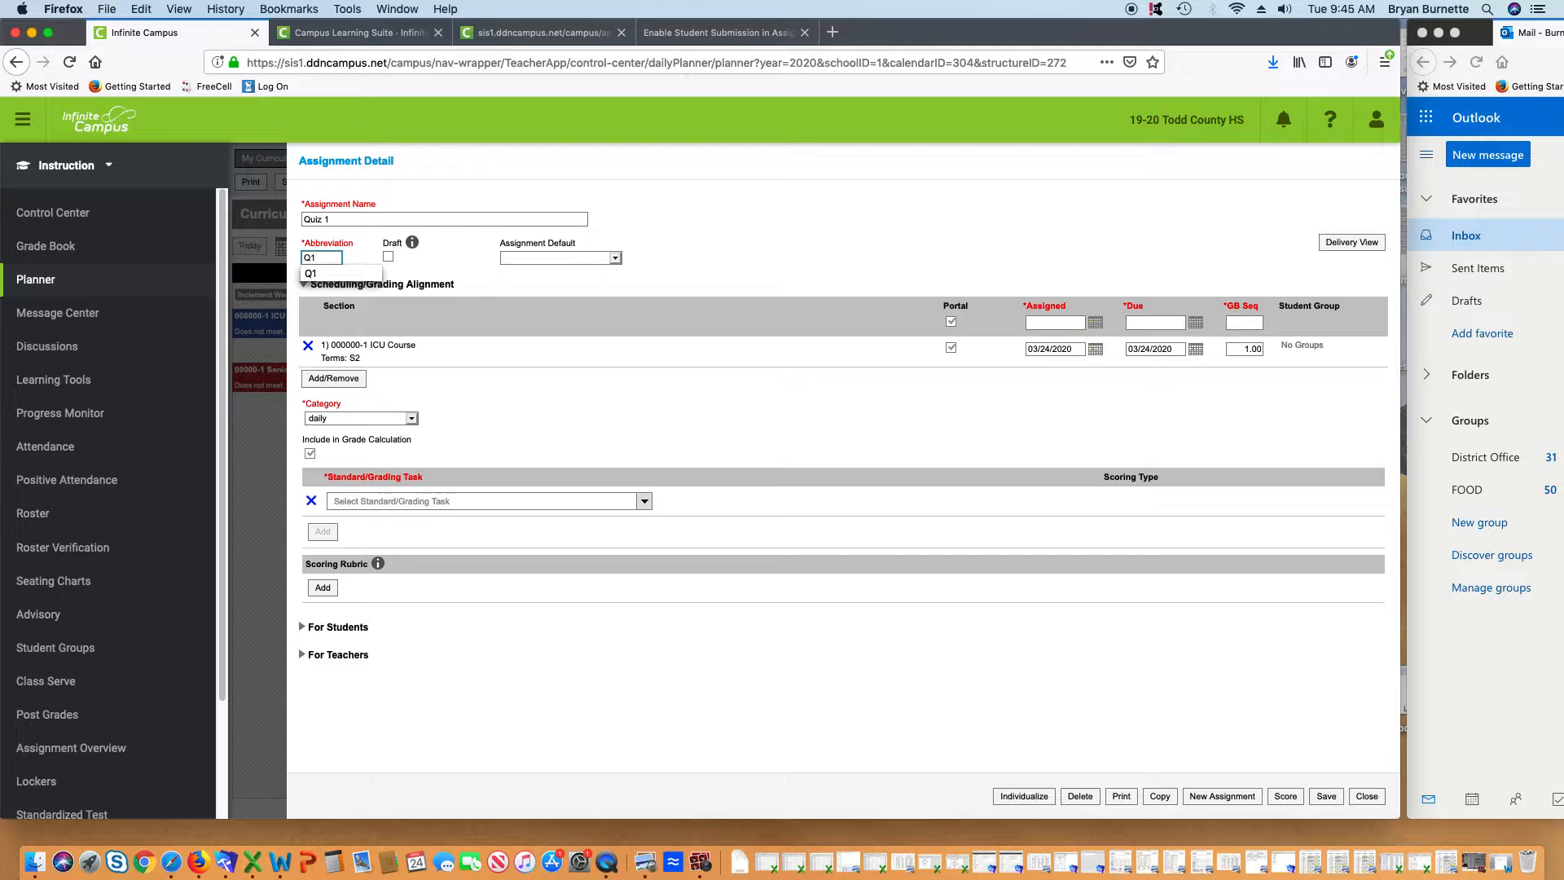
{"action": "key", "text": "Tab"}
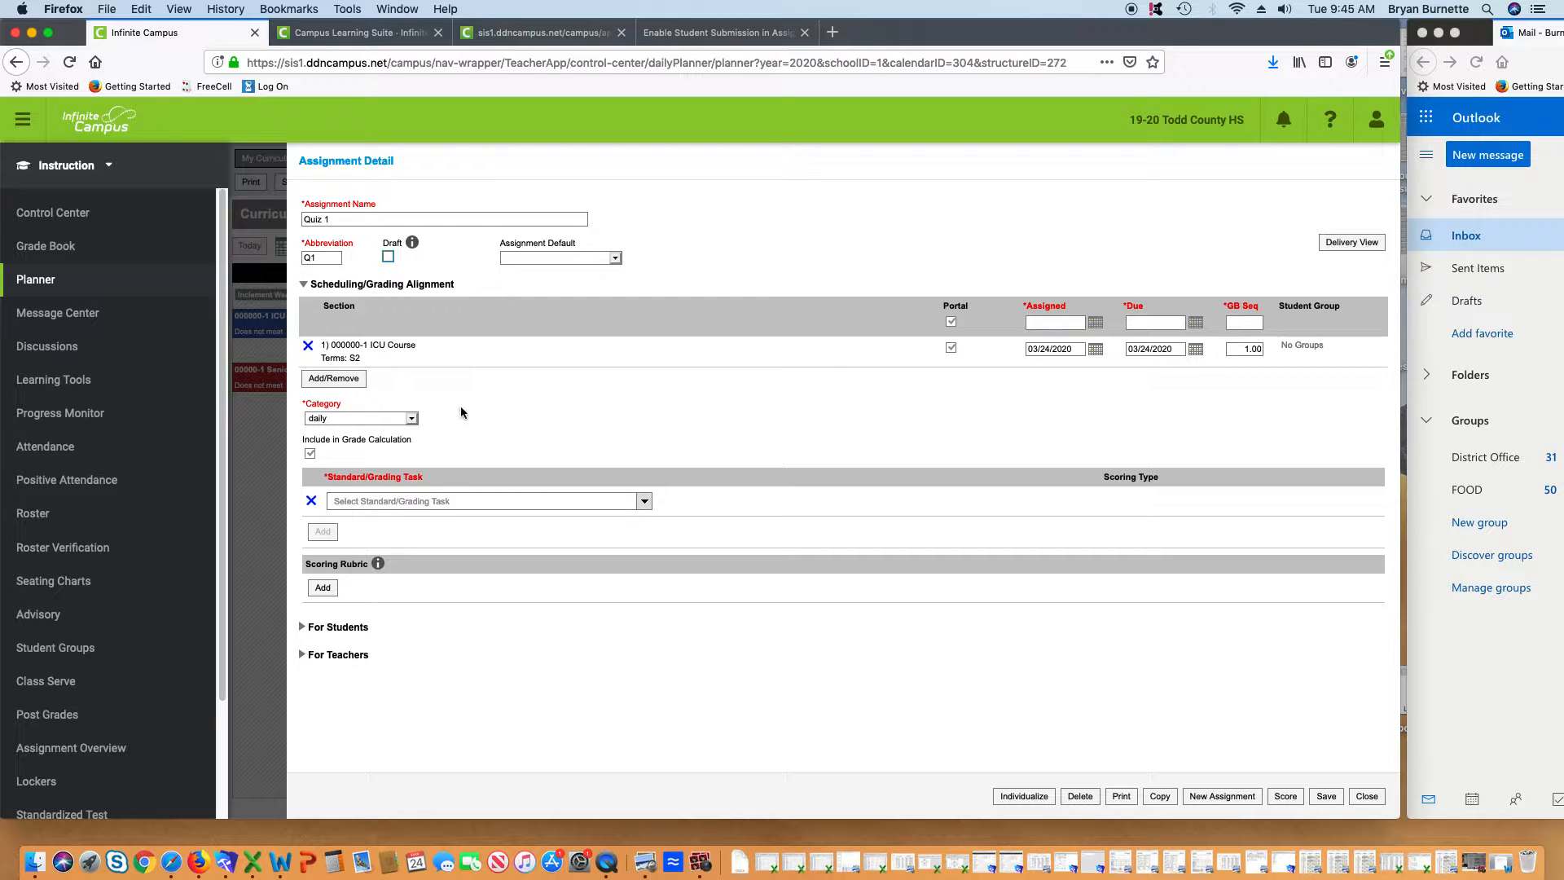
Set assigned and due dates to 03/24/2020 and grade book sequence to 1
{"action": "left_click", "coordinate": [1096, 322]}
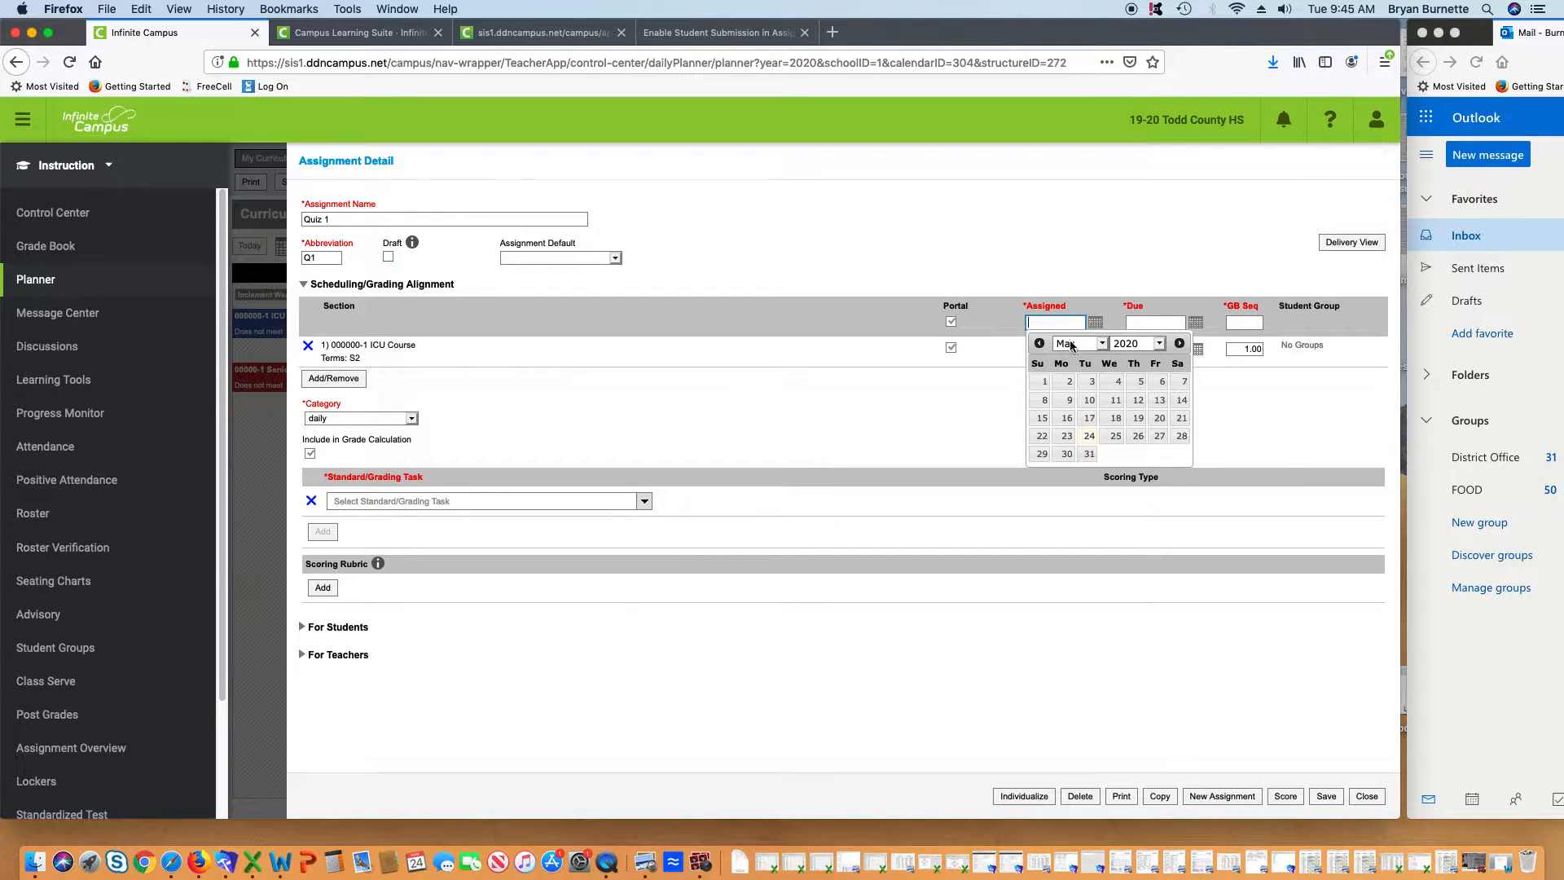
{"action": "left_click", "coordinate": [1091, 440]}
{"action": "left_click", "coordinate": [1195, 323]}
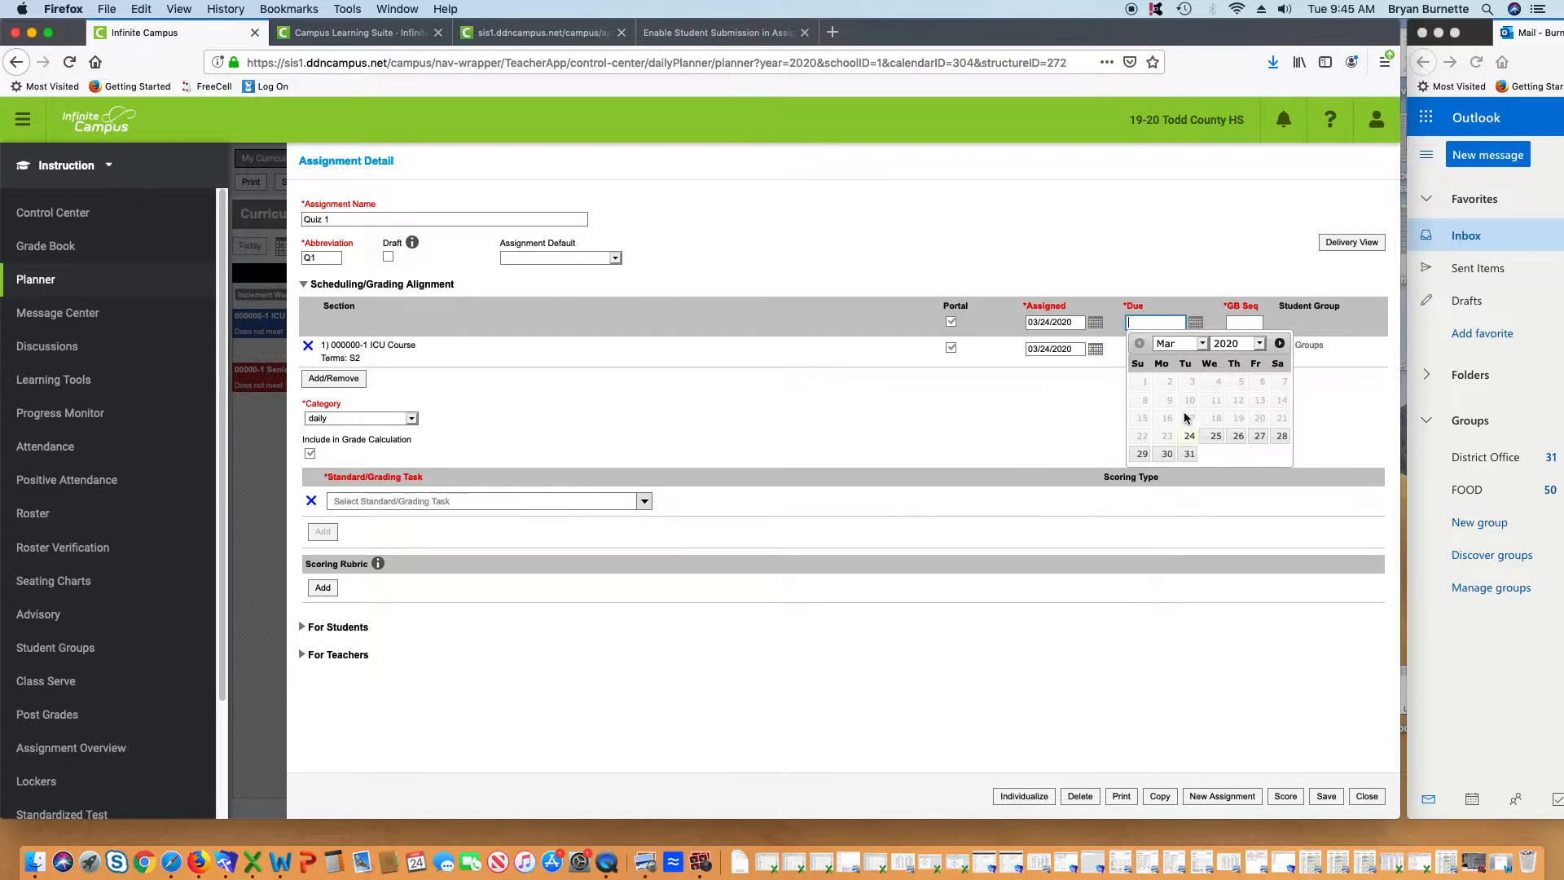
{"action": "left_click", "coordinate": [1190, 438]}
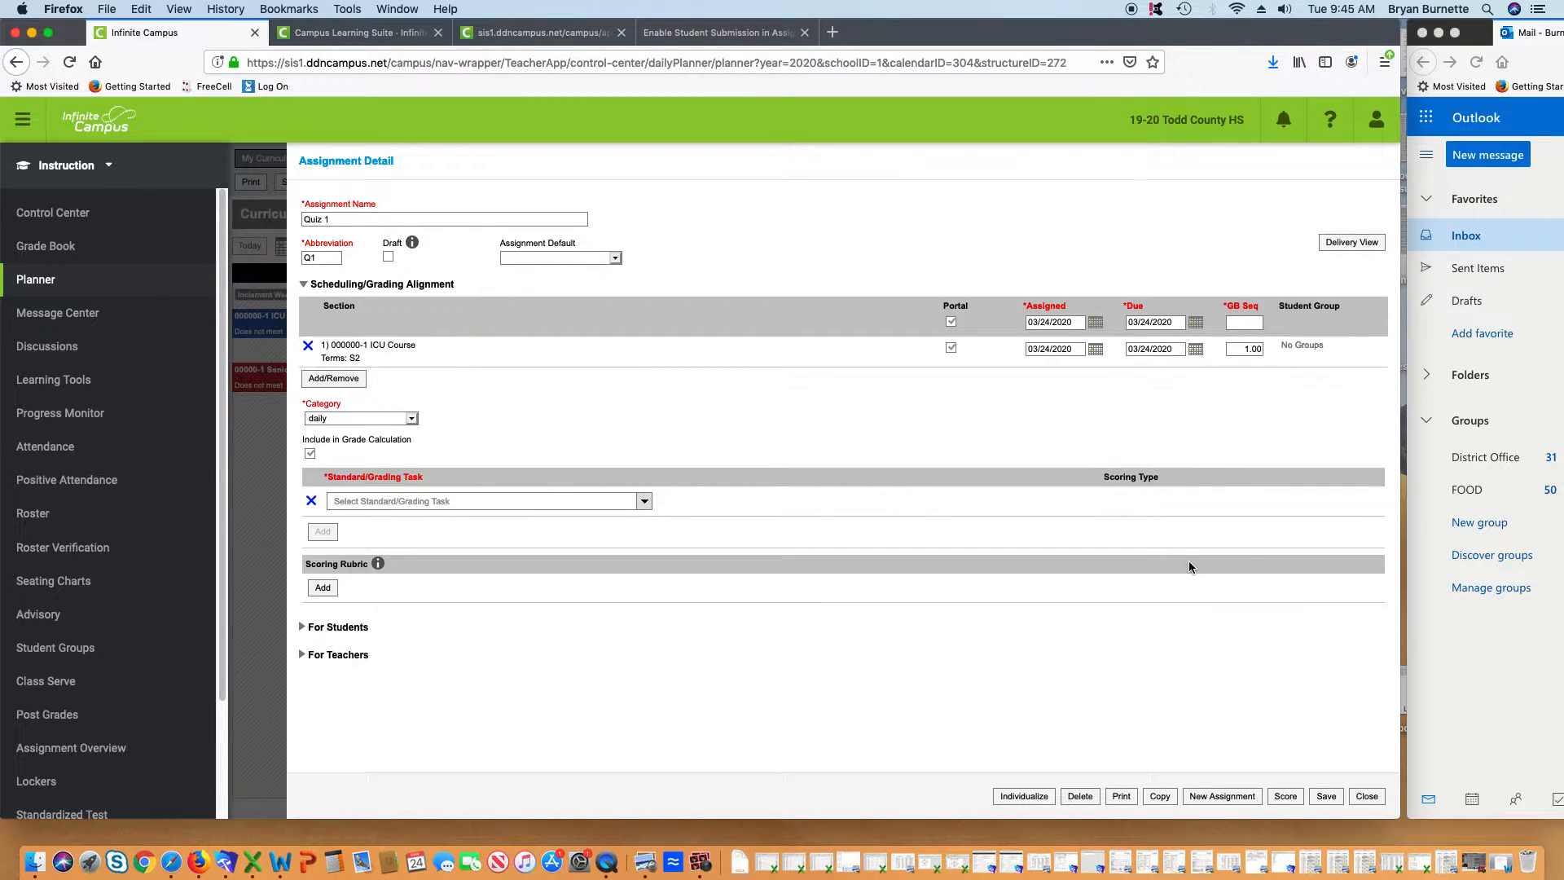
{"action": "left_click", "coordinate": [1246, 323]}
{"action": "type", "text": "1"}
{"action": "left_click", "coordinate": [912, 653]}
Put the assignment in the quizzes category, graded on Semester Grade out of 10 points
{"action": "left_click", "coordinate": [411, 420]}
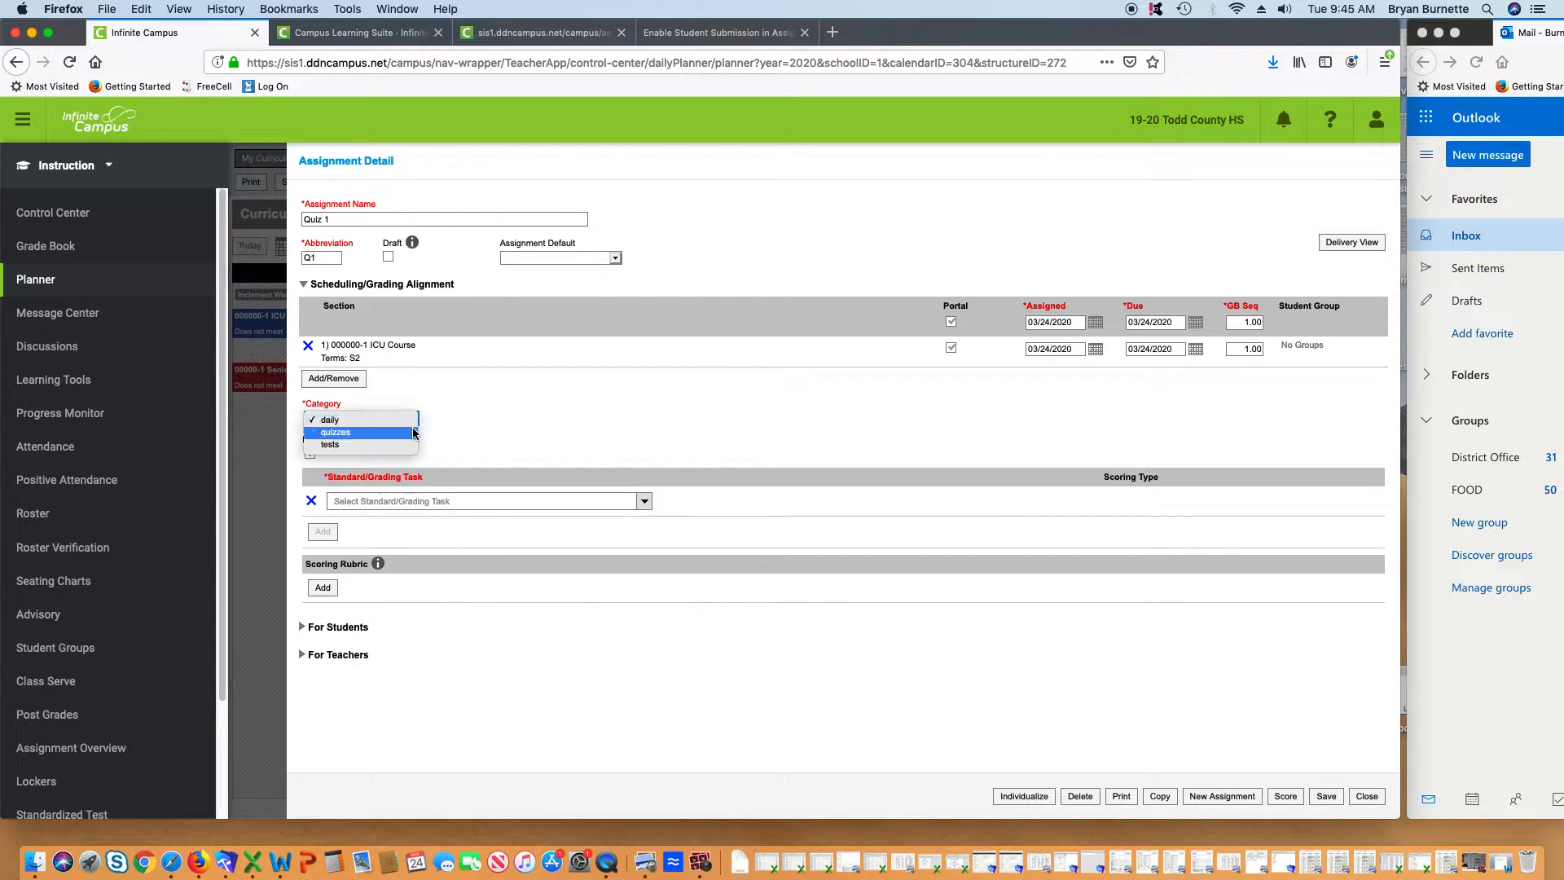
{"action": "left_click", "coordinate": [417, 433]}
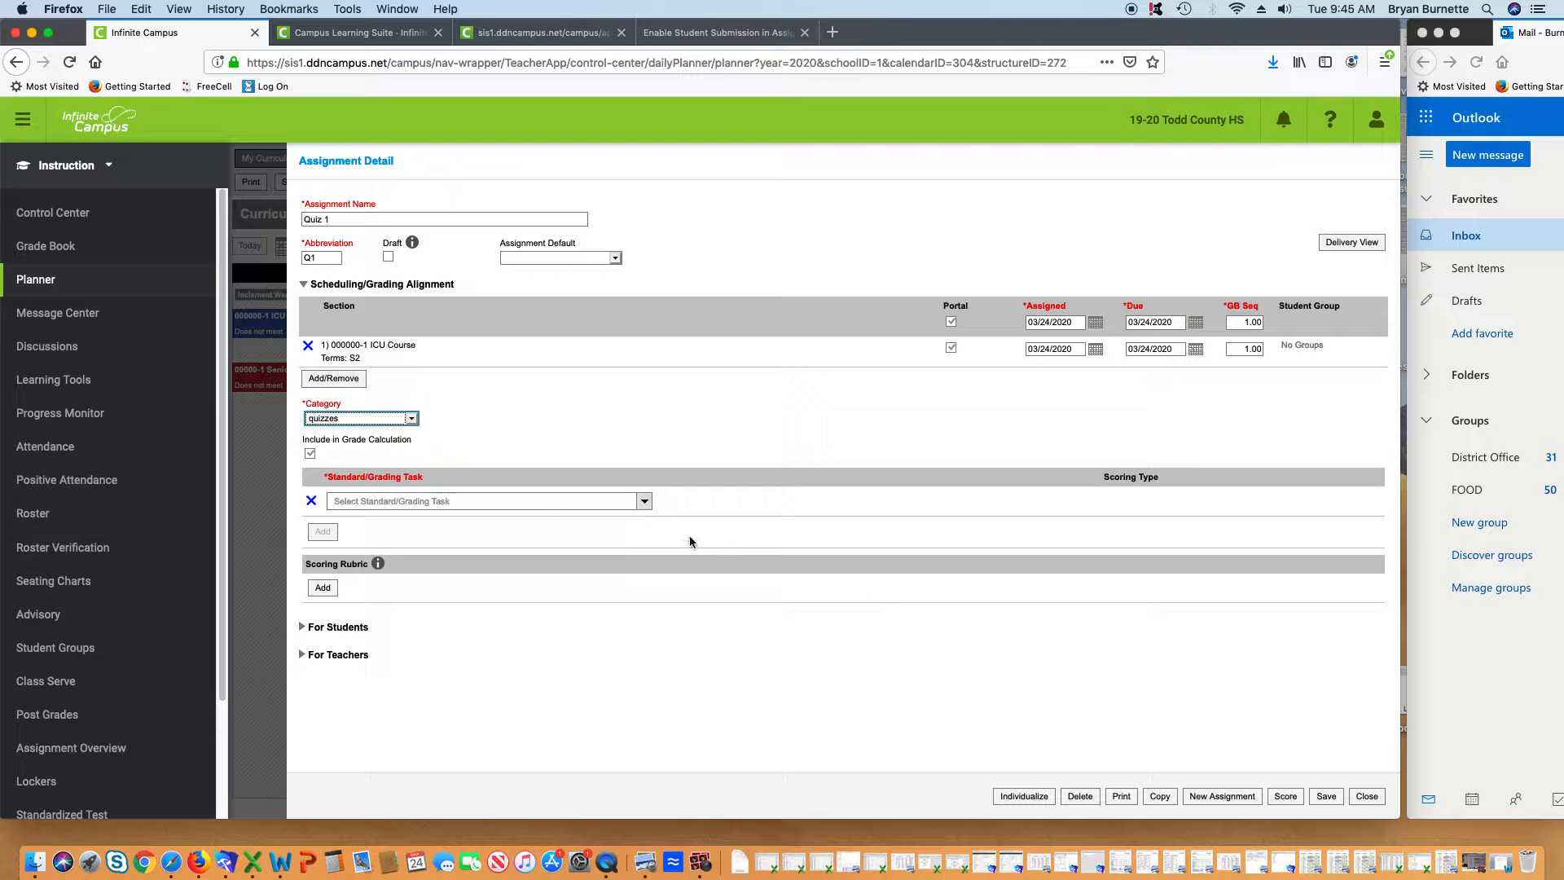
{"action": "left_click", "coordinate": [627, 505]}
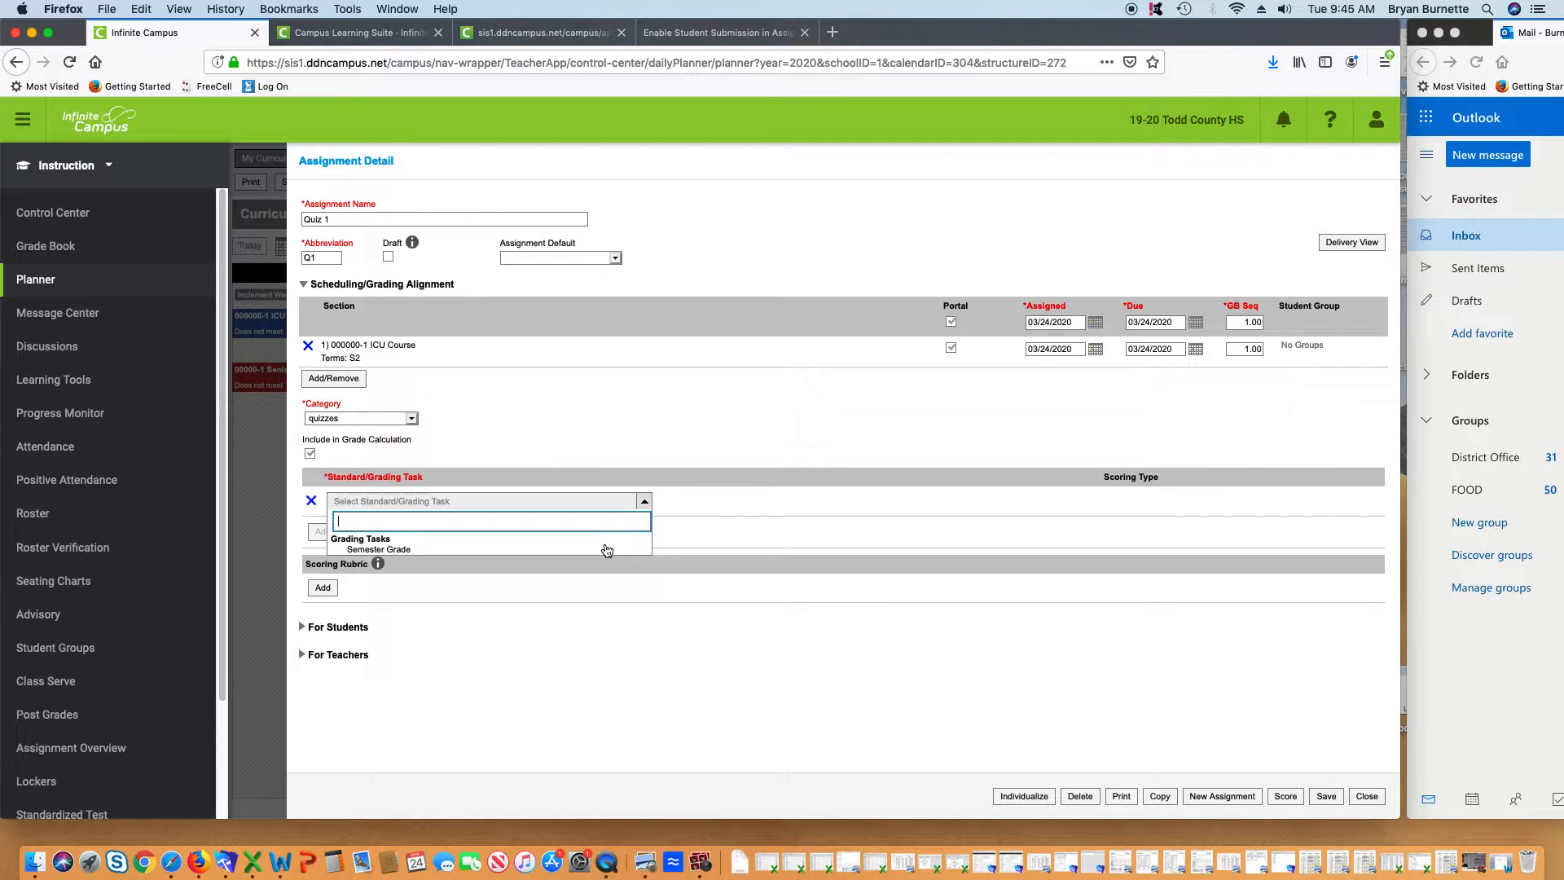
{"action": "left_click", "coordinate": [605, 551]}
{"action": "left_click", "coordinate": [1291, 501]}
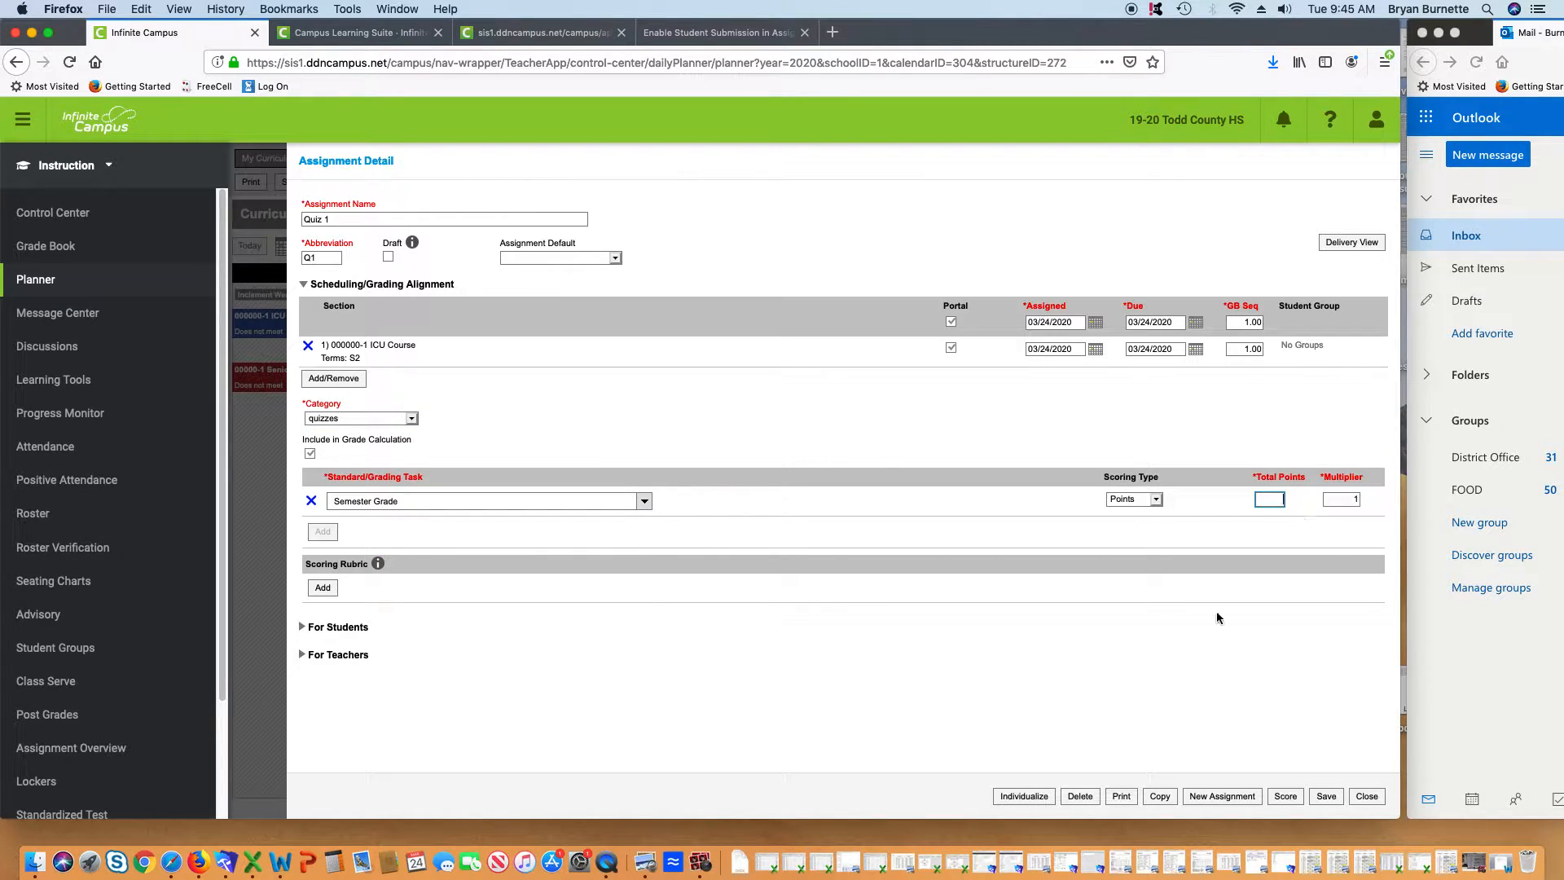
{"action": "type", "text": "10"}
{"action": "left_click", "coordinate": [1020, 662]}
{"action": "left_click", "coordinate": [306, 627]}
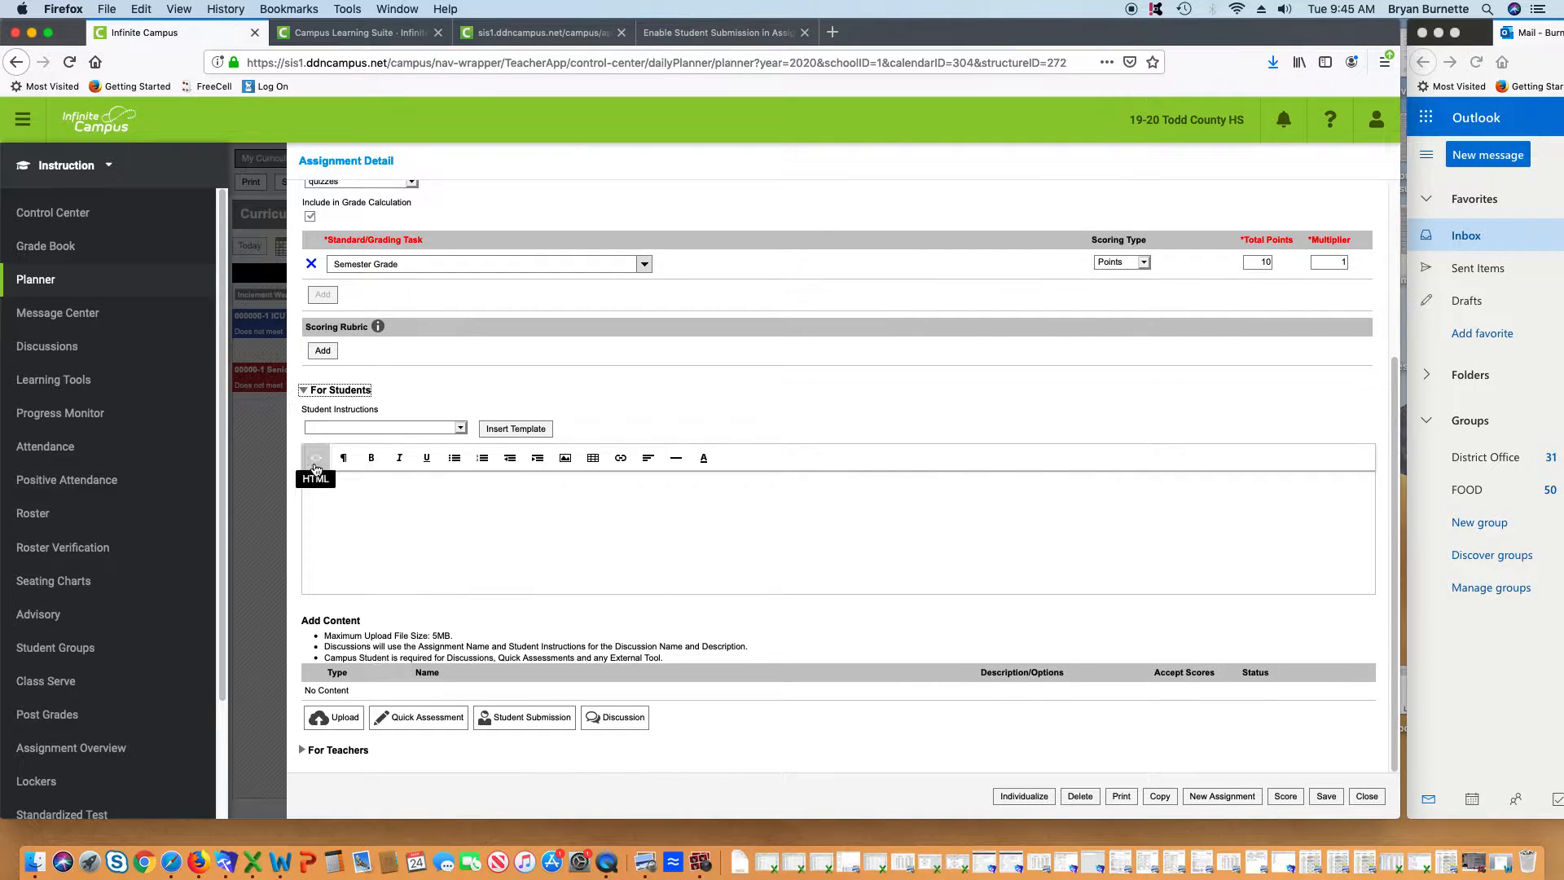
Insert the Assignment template into the student instructions
{"action": "left_click", "coordinate": [460, 430]}
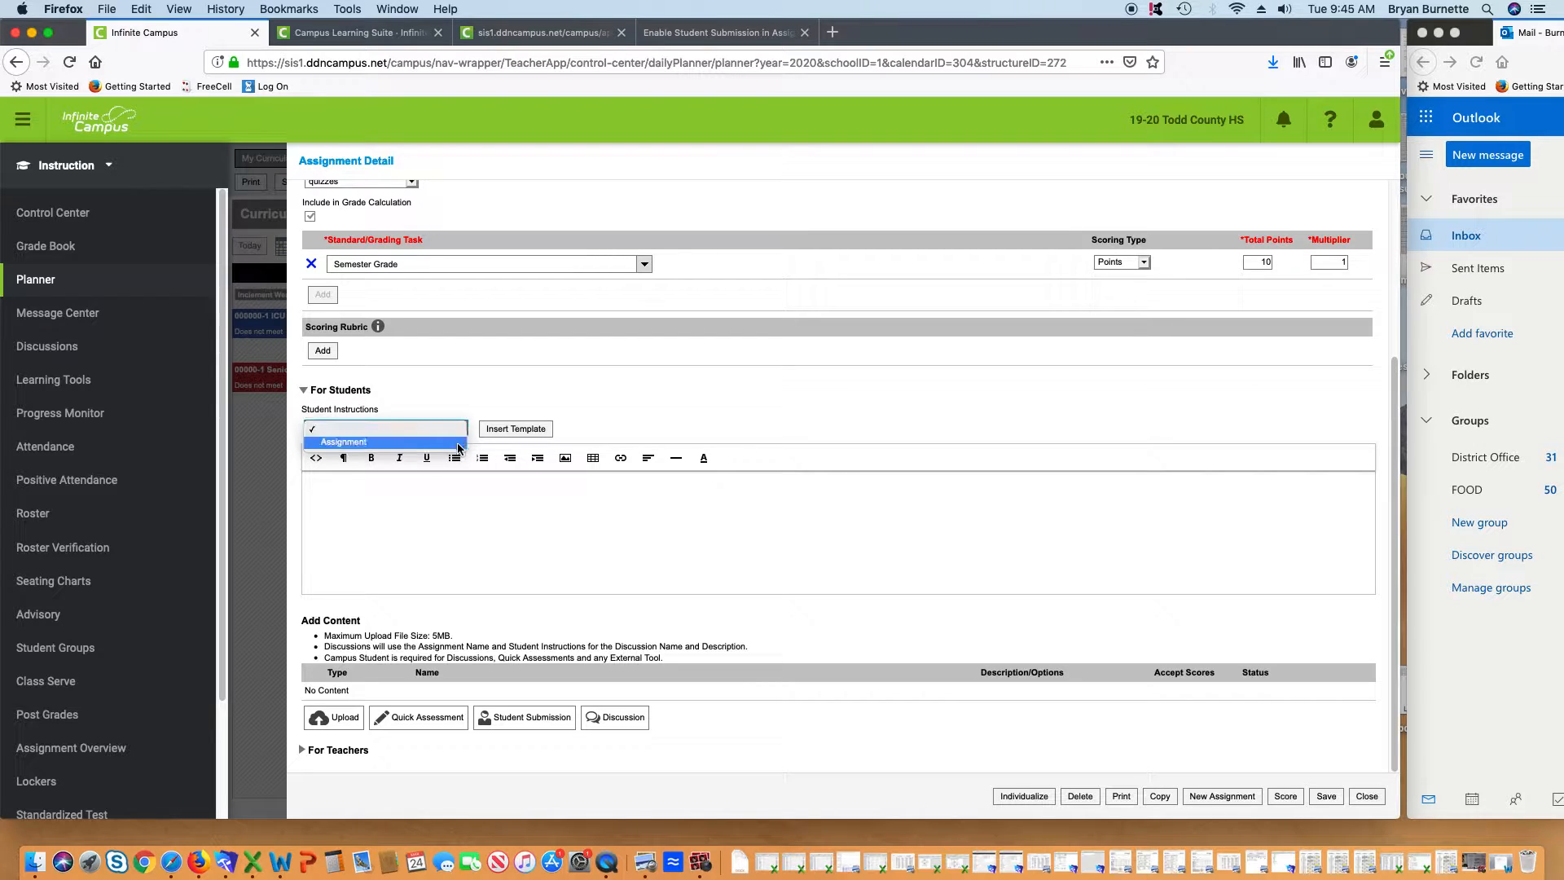
{"action": "left_click", "coordinate": [459, 444]}
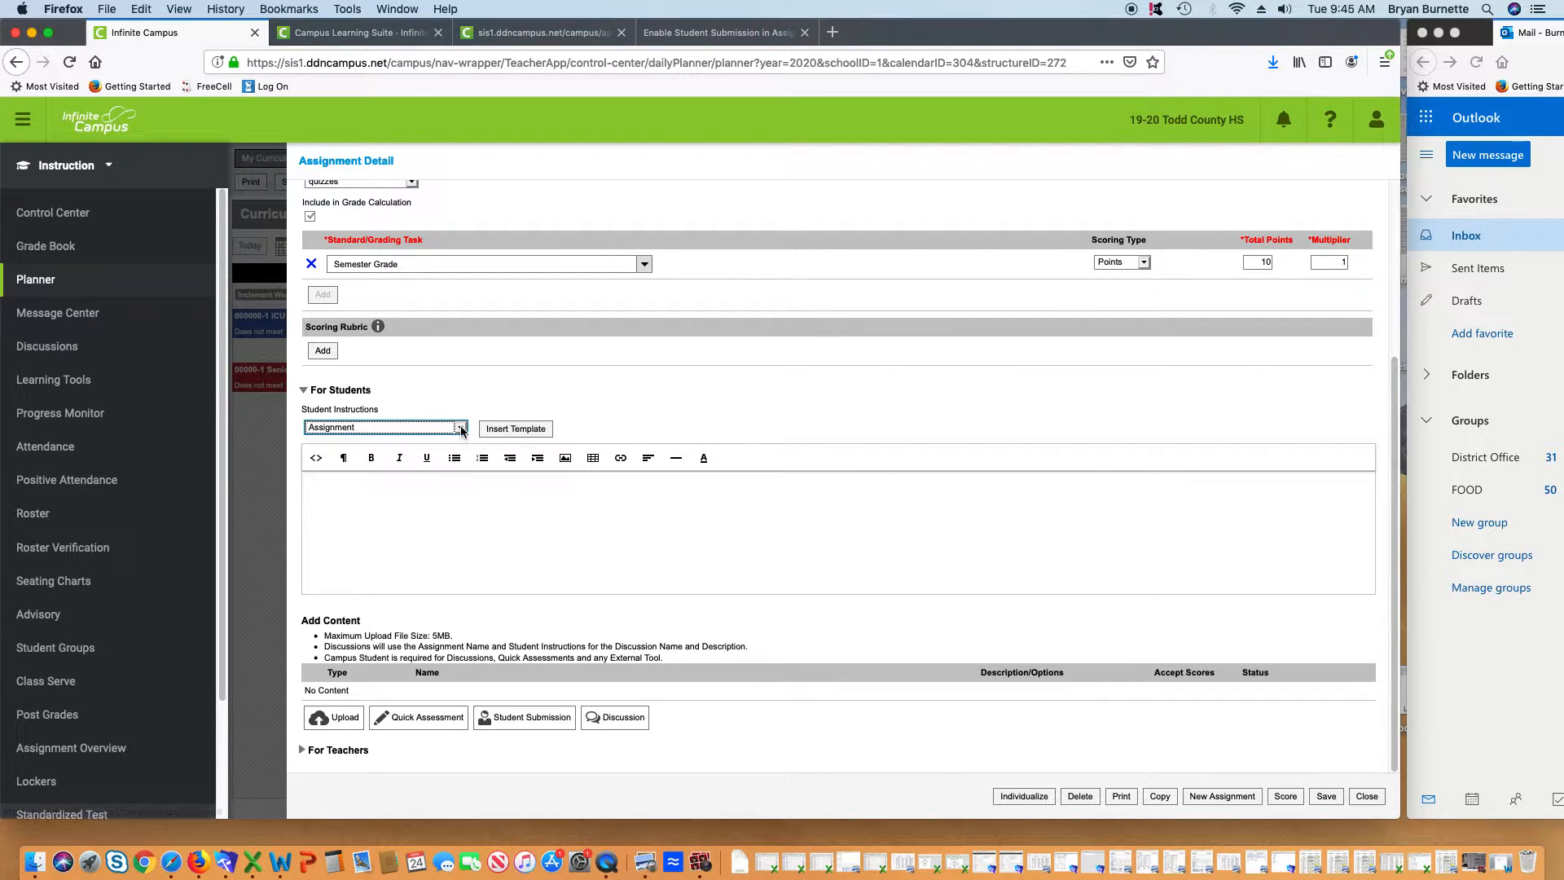
{"action": "left_click", "coordinate": [456, 430]}
{"action": "left_click", "coordinate": [457, 417]}
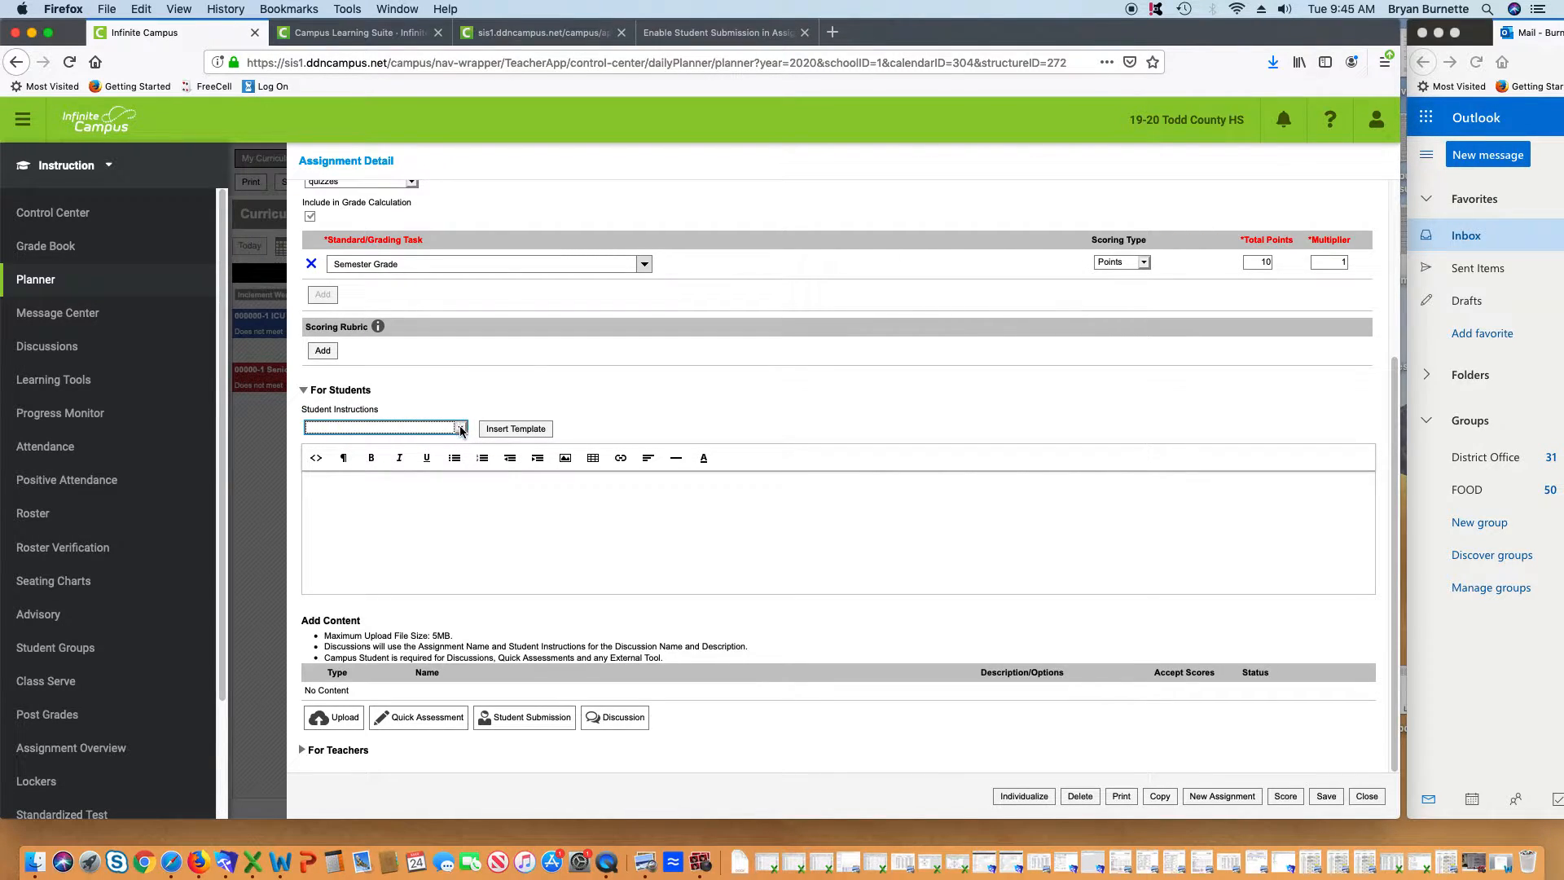
{"action": "left_click", "coordinate": [460, 430]}
{"action": "left_click", "coordinate": [461, 430]}
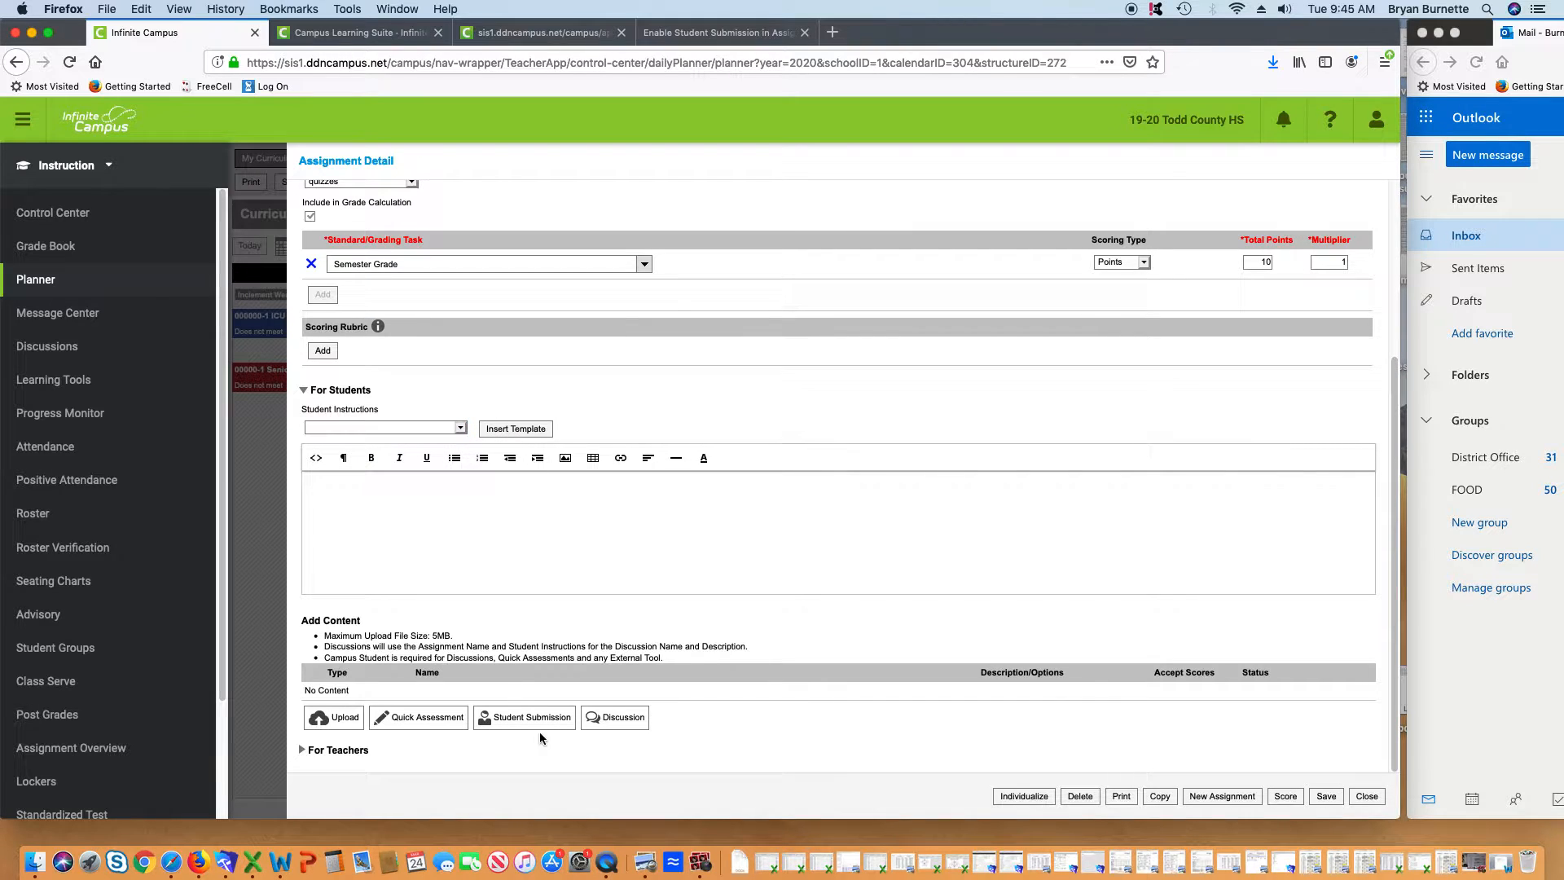
{"action": "left_click", "coordinate": [461, 427]}
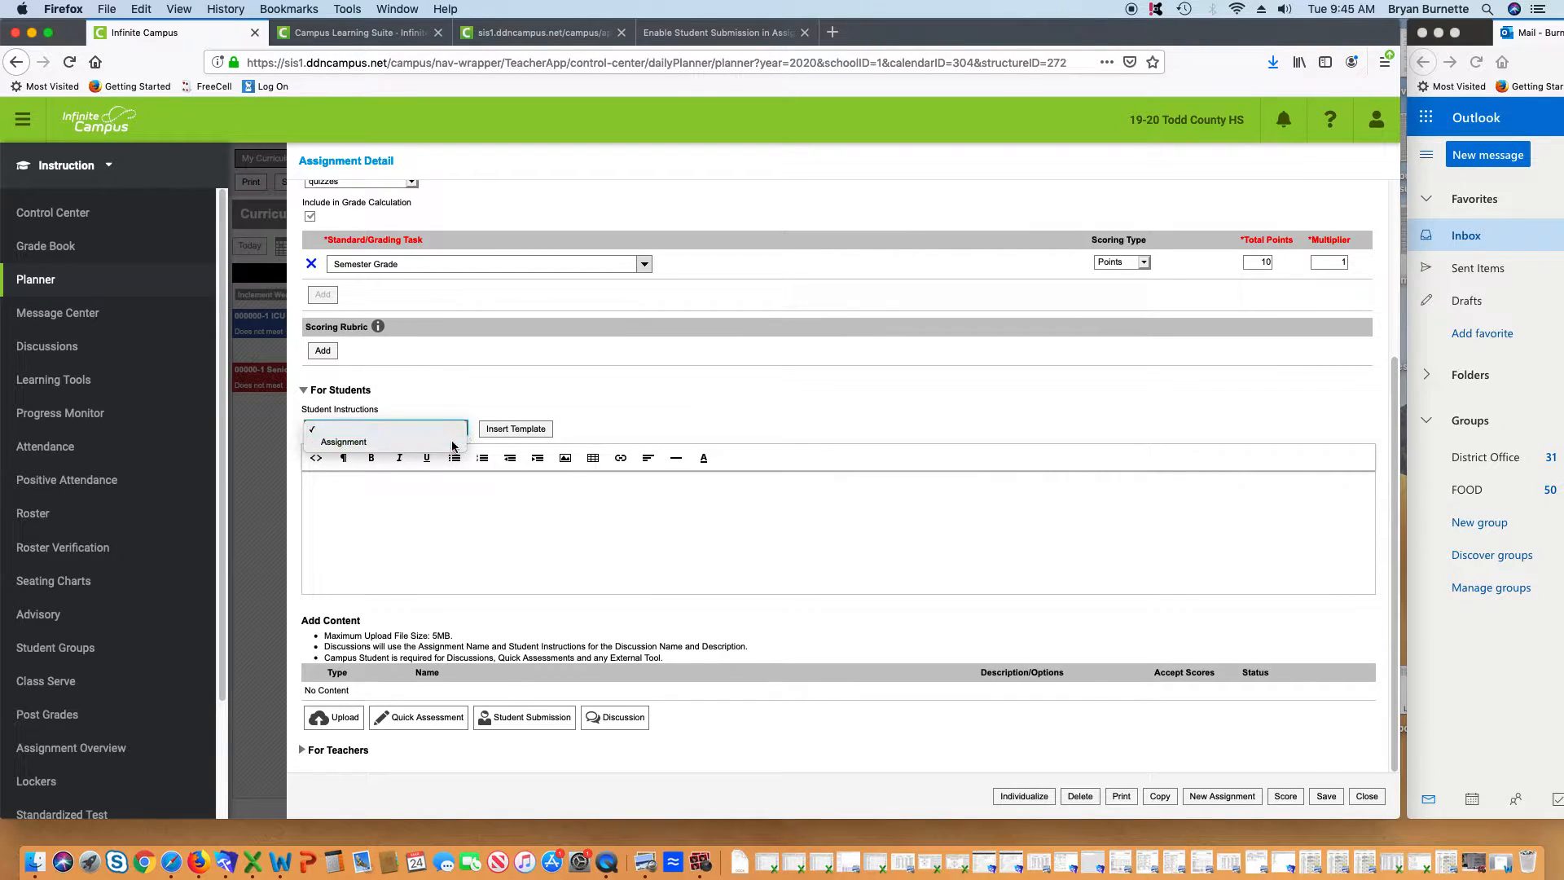
{"action": "left_click", "coordinate": [457, 444]}
{"action": "left_click", "coordinate": [522, 430]}
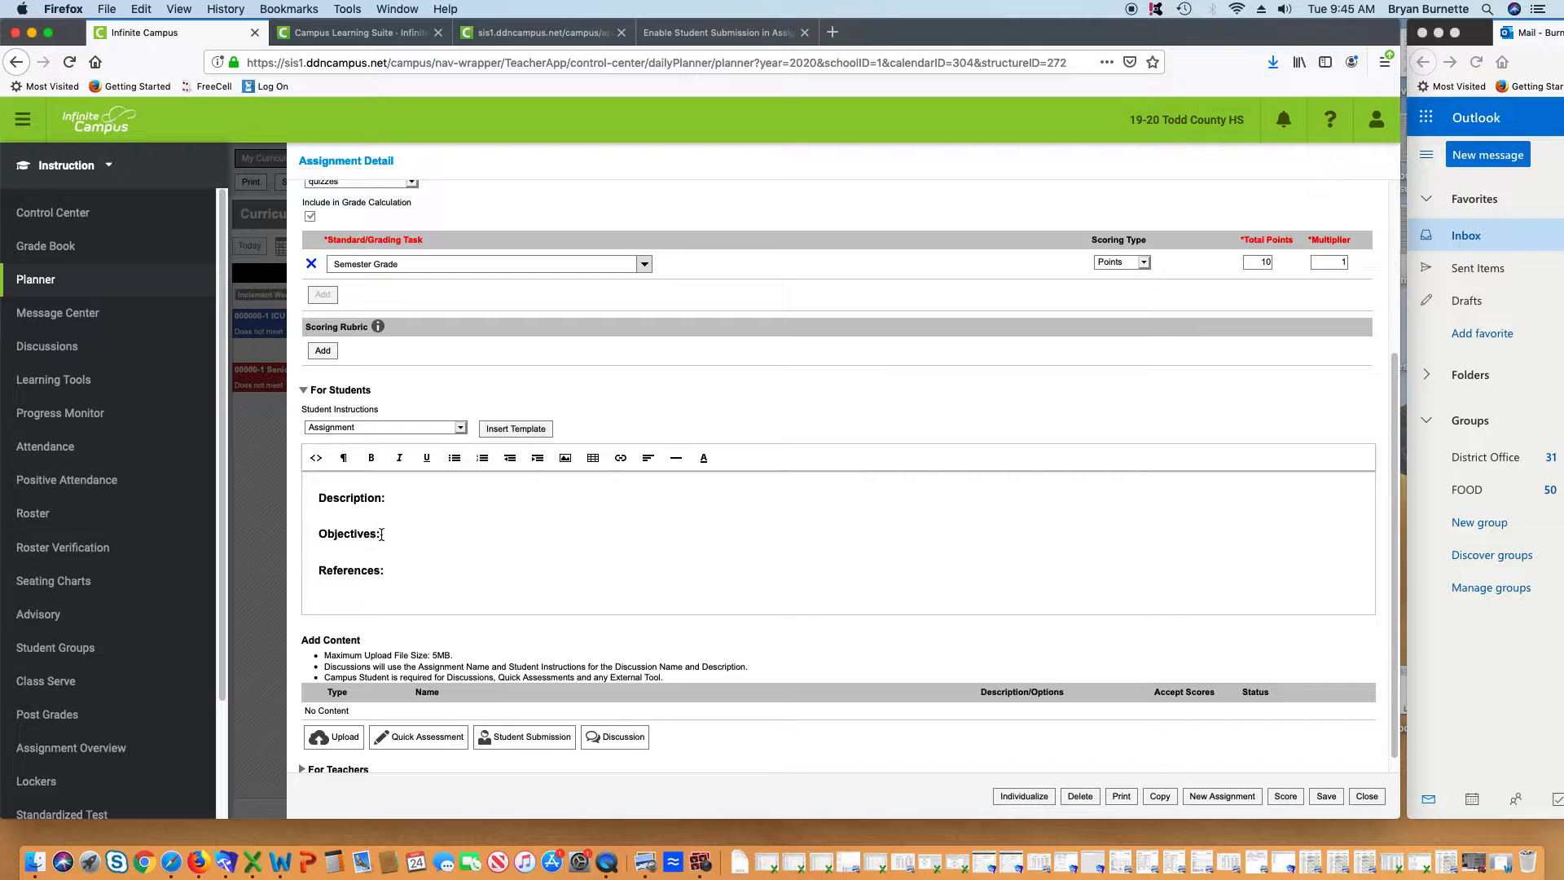
Enter 'Please see the attached file for instructions' for Description and 'Test Quiz on the portal' for Objectives
{"action": "left_click", "coordinate": [397, 496]}
{"action": "type", "text": "Please see the a"}
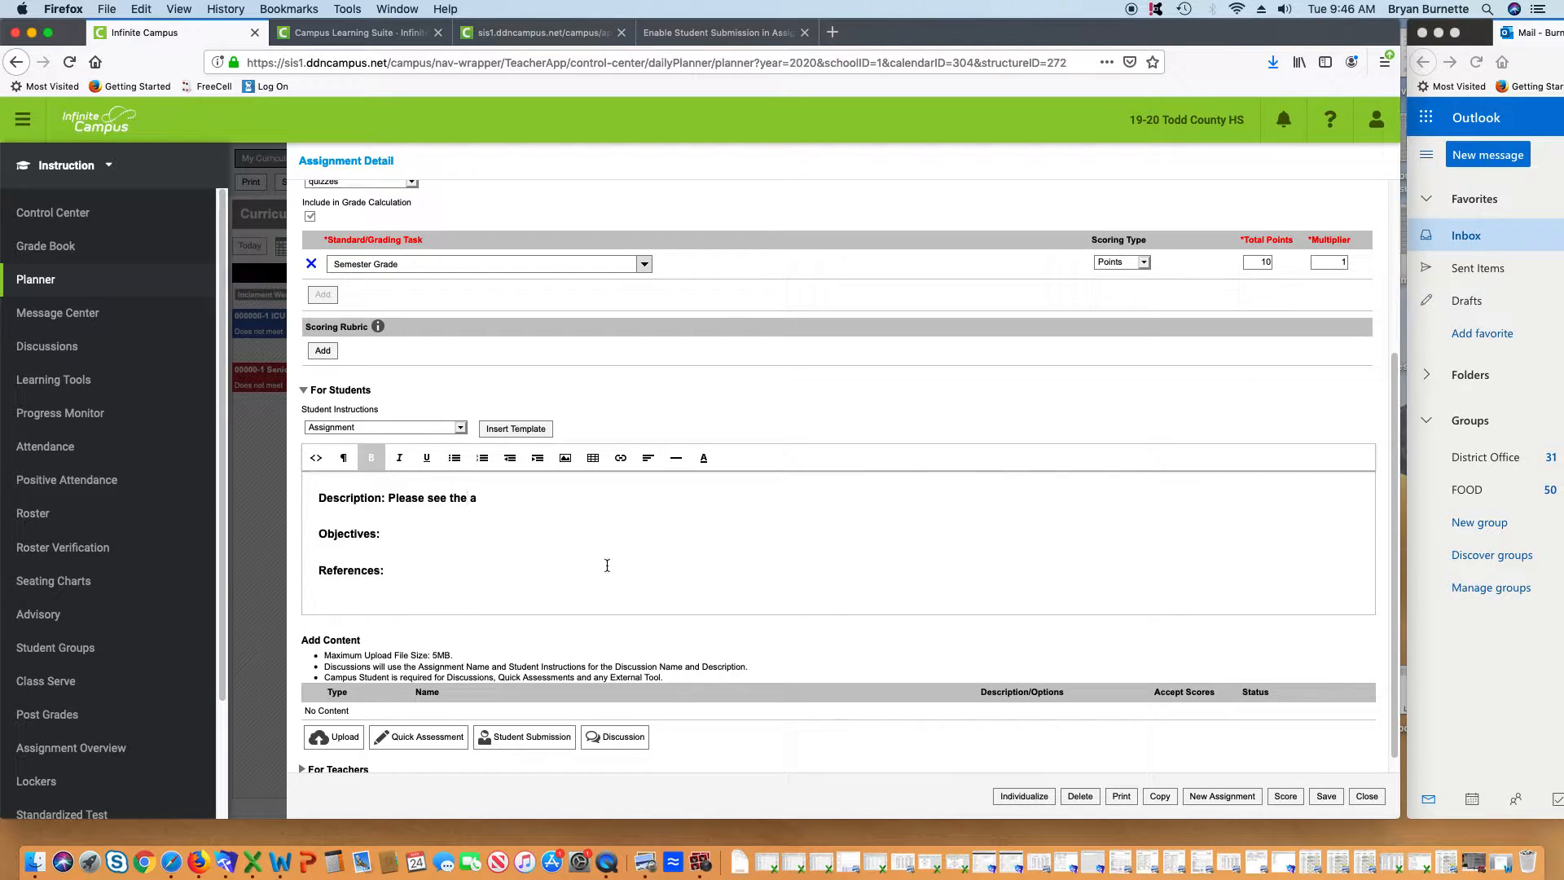
{"action": "type", "text": "ttached file for instructions"}
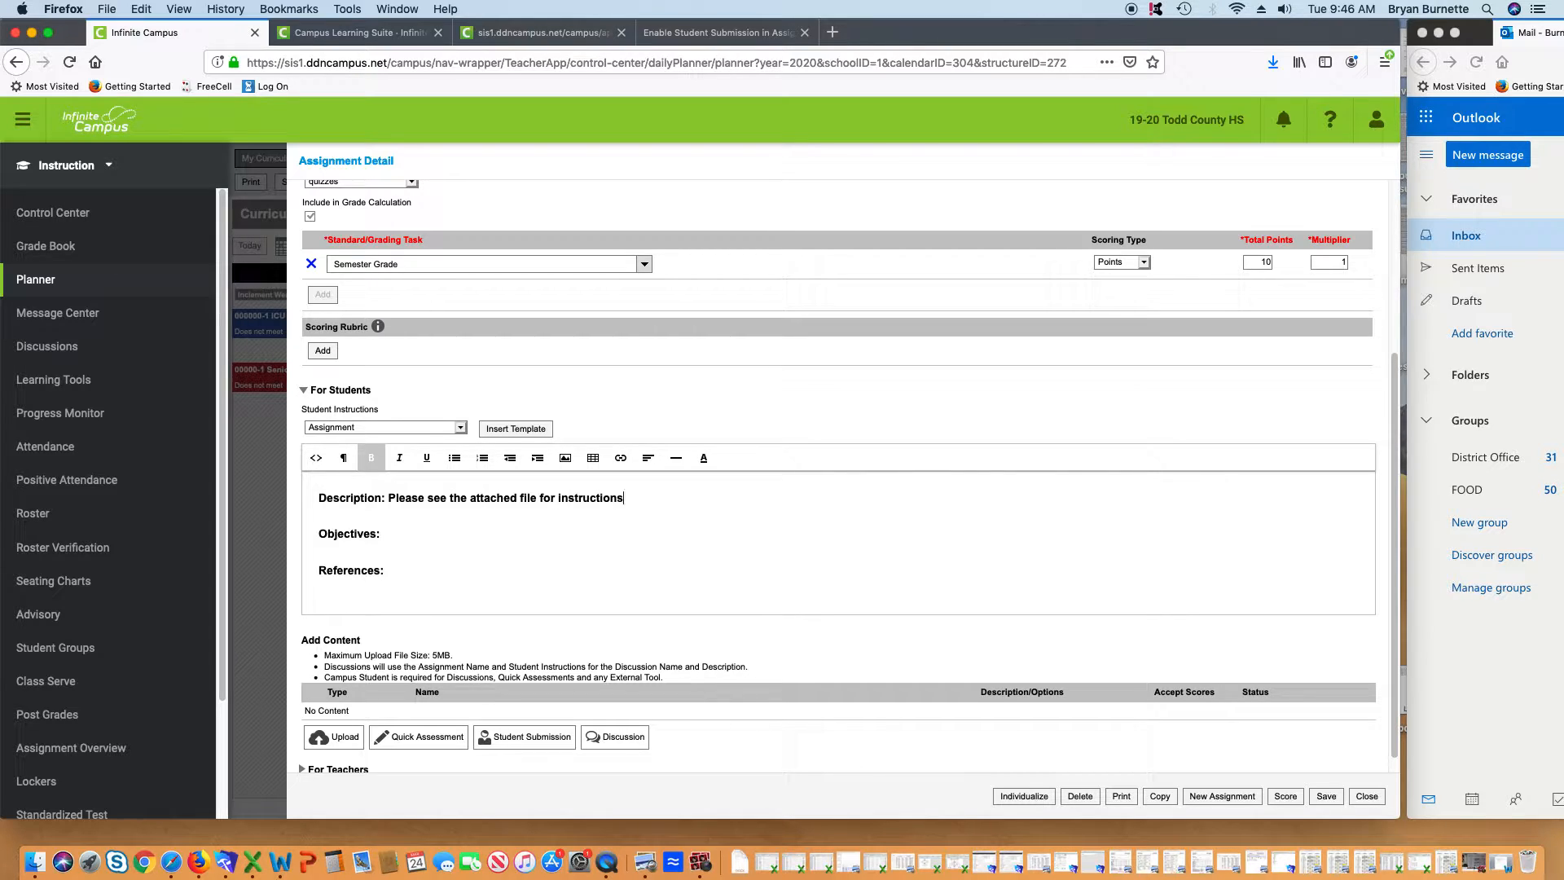
{"action": "left_click", "coordinate": [403, 539]}
{"action": "type", "text": "Test Quiz on the portal"}
Write the References line as 'Internet, book, attachment.', fixing the typos
{"action": "left_click", "coordinate": [514, 591]}
{"action": "type", "text": "Internet, boo,,"}
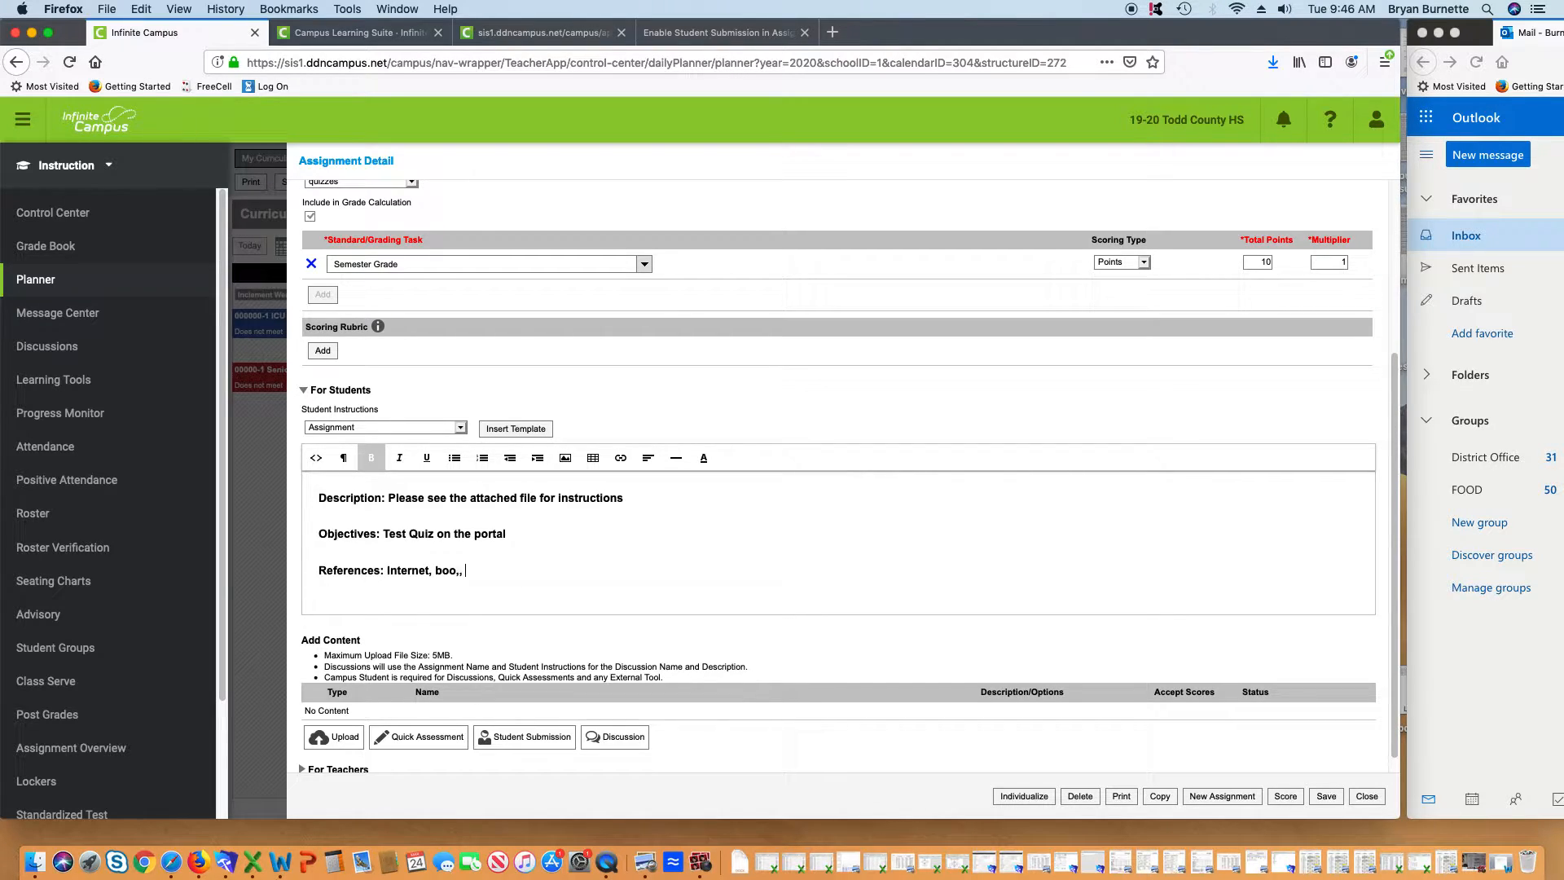
{"action": "key", "text": "BackSpace"}
{"action": "key", "text": "BackSpace"}
{"action": "key", "text": "BackSpace"}
{"action": "type", "text": "k, atach"}
{"action": "key", "text": "BackSpace"}
{"action": "key", "text": "BackSpace"}
{"action": "key", "text": "BackSpace"}
{"action": "type", "text": "tachment."}
{"action": "scroll", "coordinate": [611, 550], "scroll_direction": "down", "scroll_amount": 1}
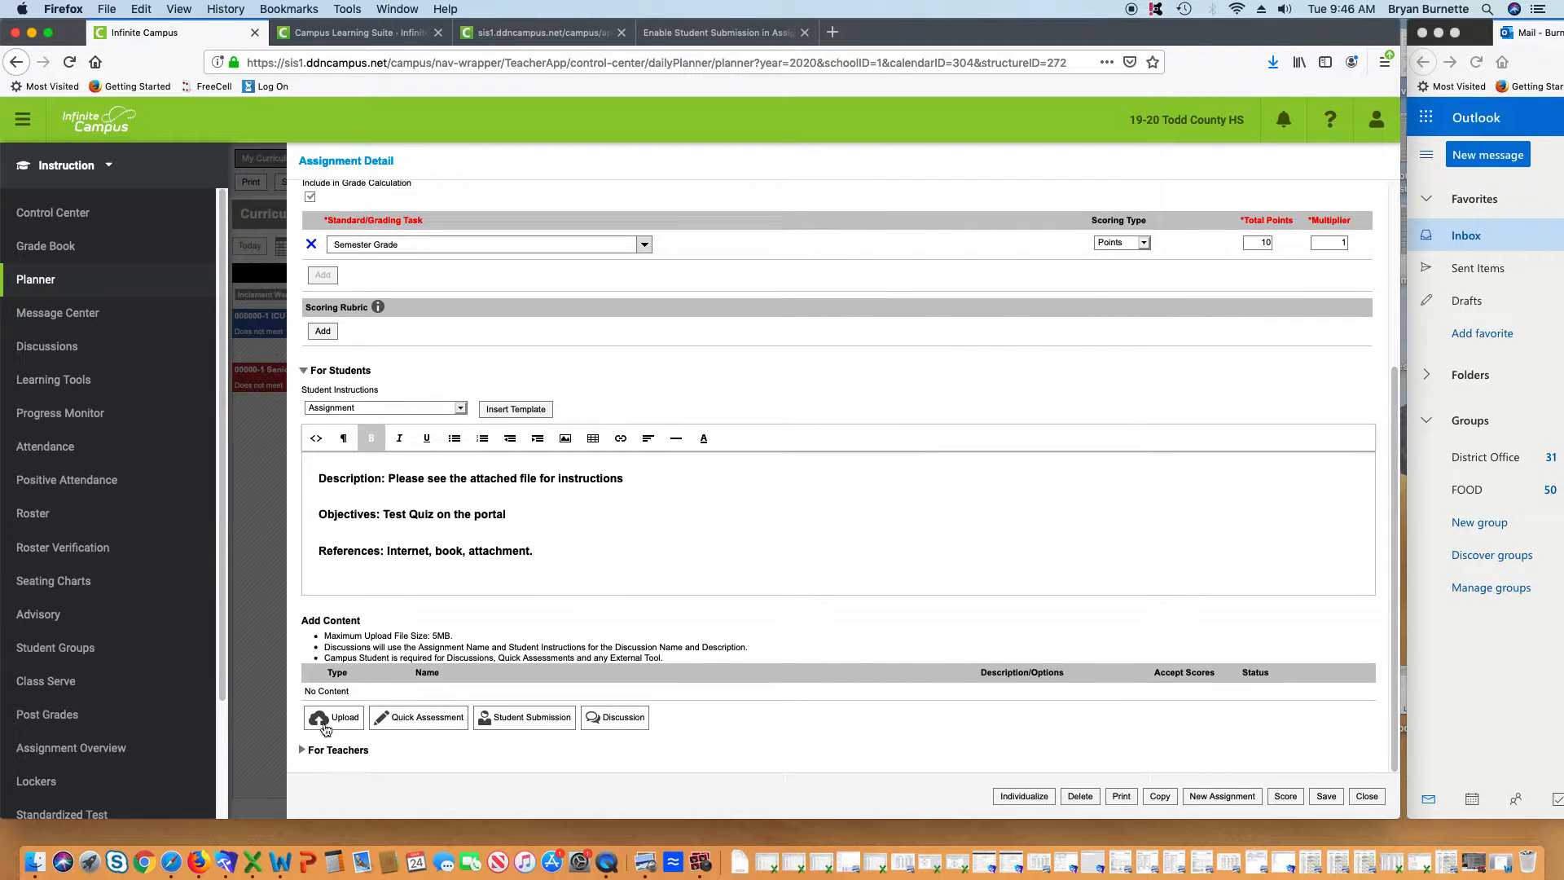
Upload Portal Test Assignment 1.docx from the Desktop as assignment content
{"action": "left_click", "coordinate": [325, 725]}
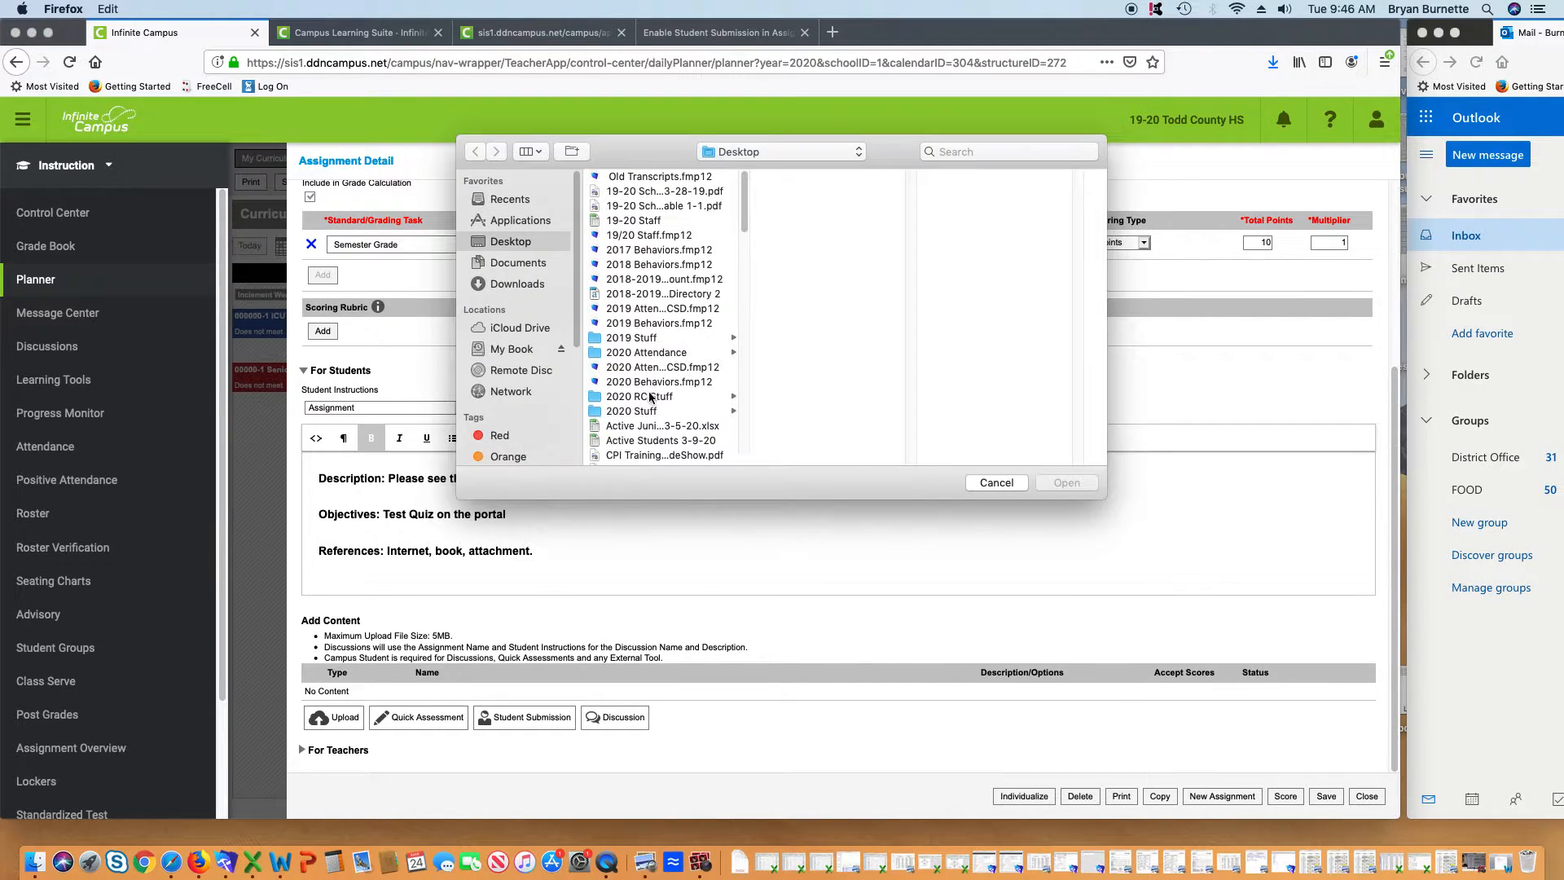
{"action": "scroll", "coordinate": [652, 397], "scroll_direction": "down", "scroll_amount": 15}
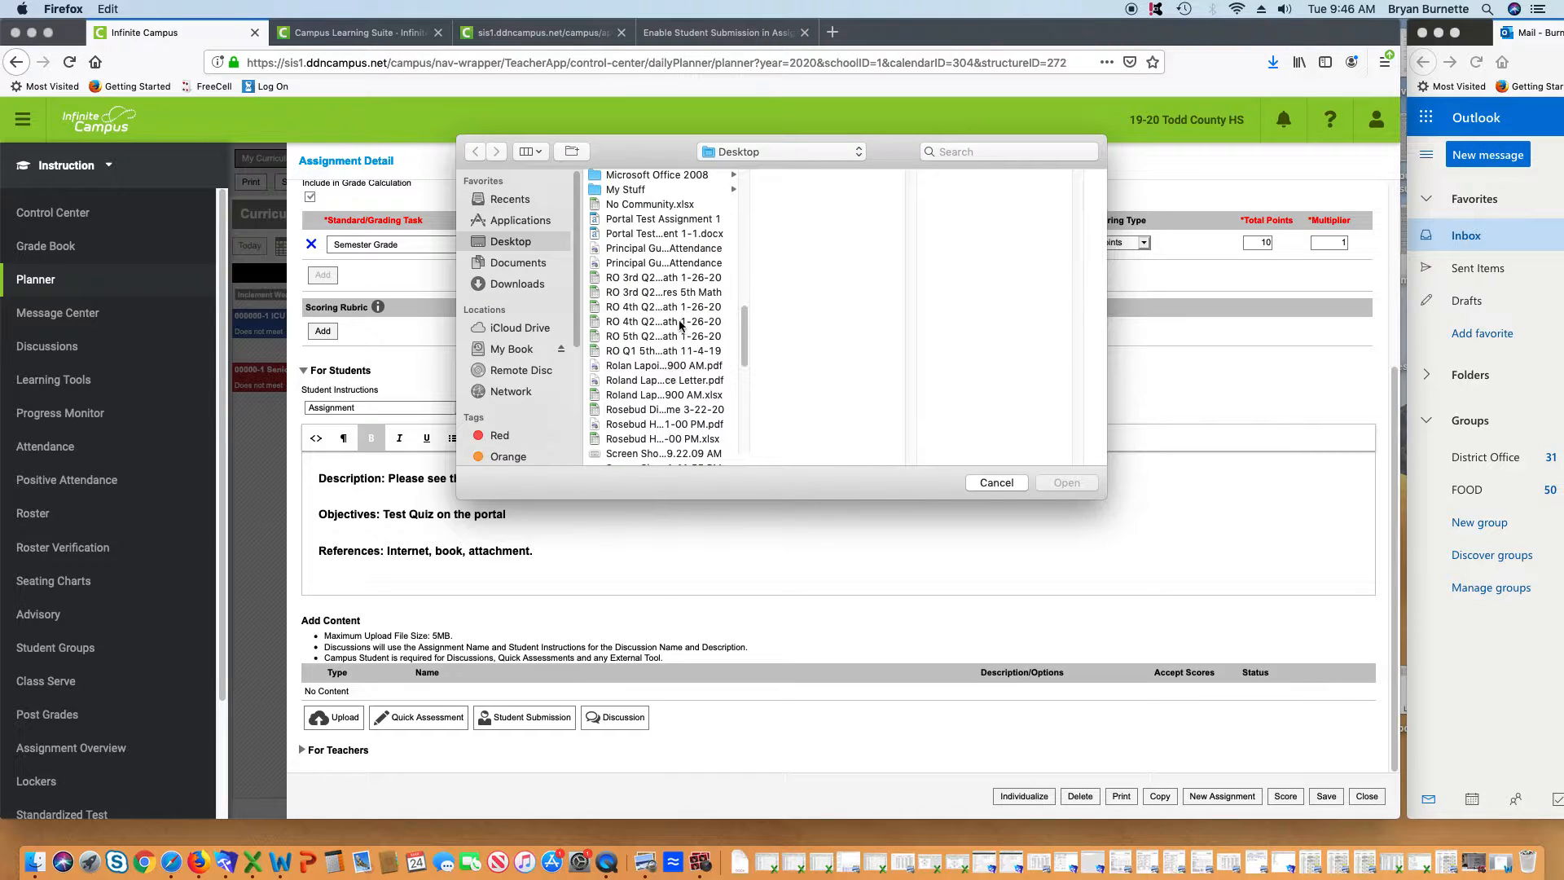
{"action": "left_click", "coordinate": [664, 219]}
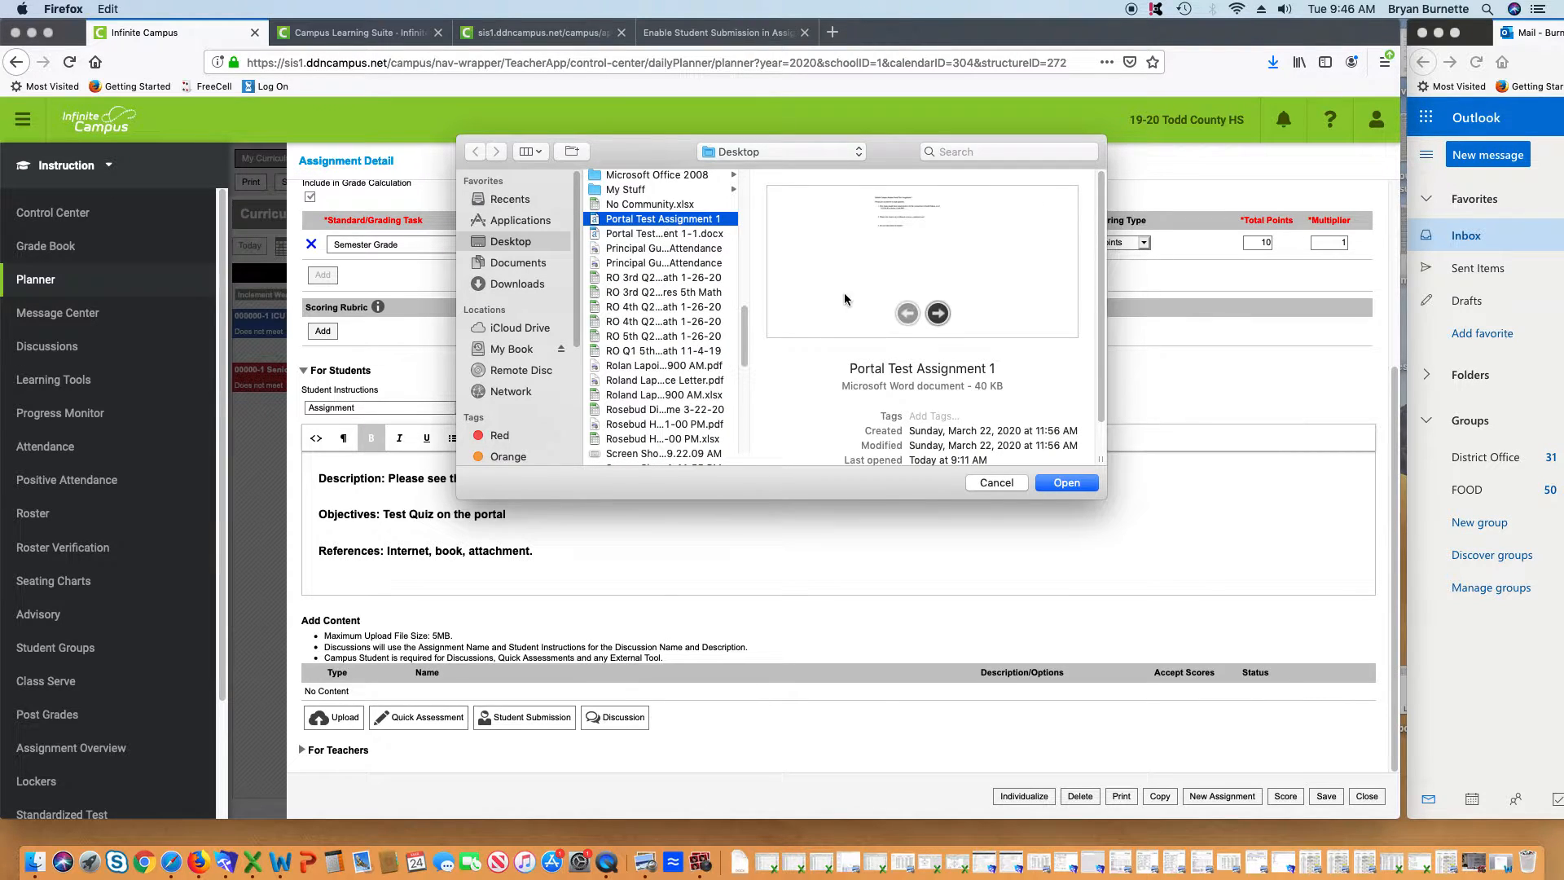
{"action": "left_click", "coordinate": [1080, 485]}
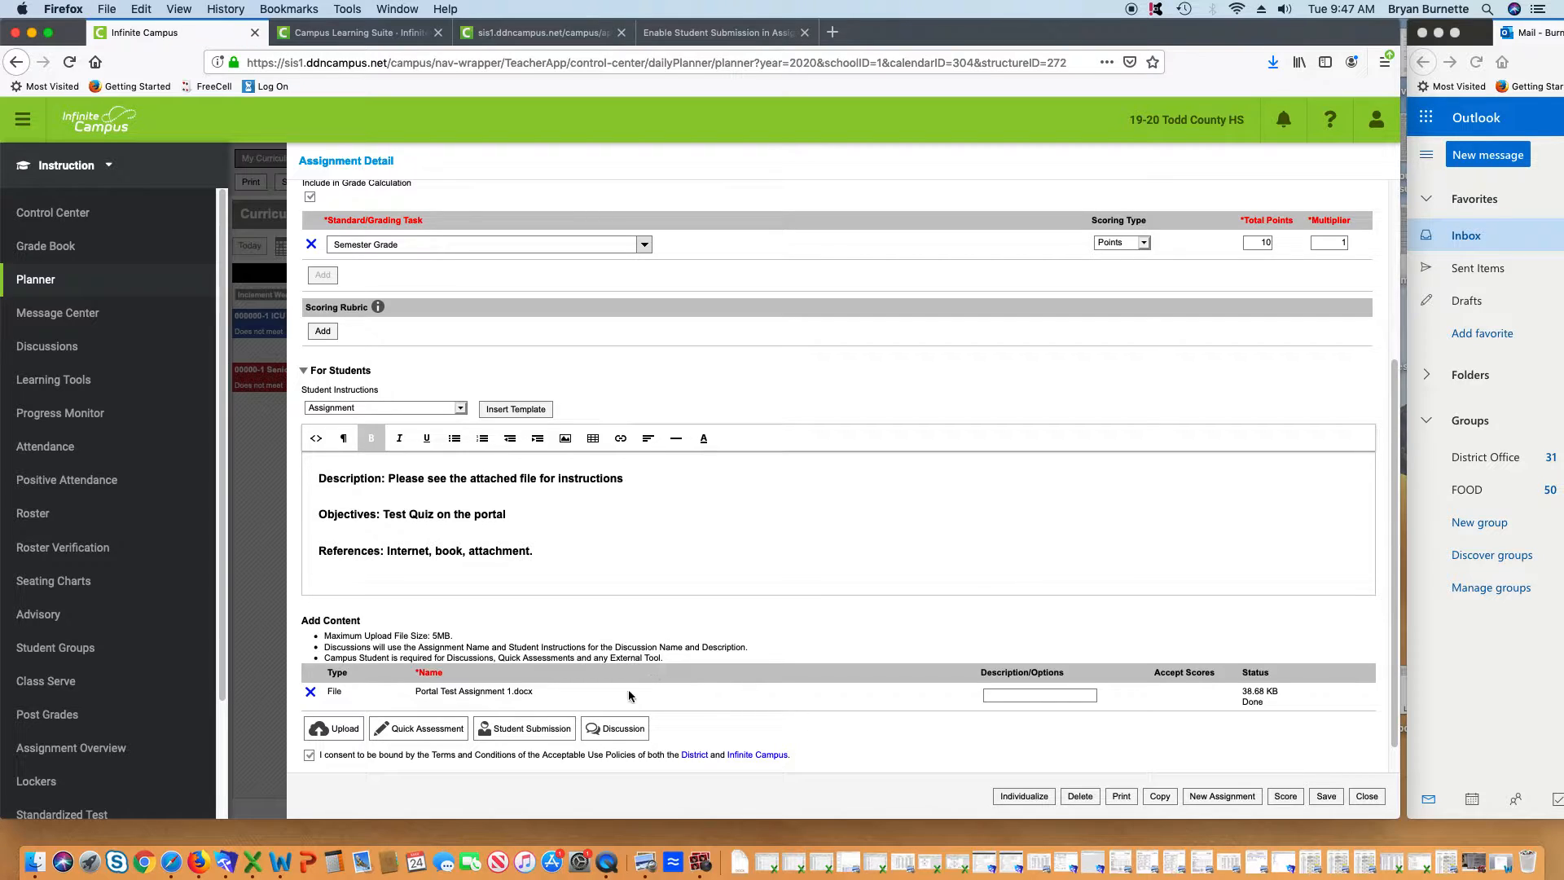
{"action": "scroll", "coordinate": [404, 649], "scroll_direction": "down", "scroll_amount": 1}
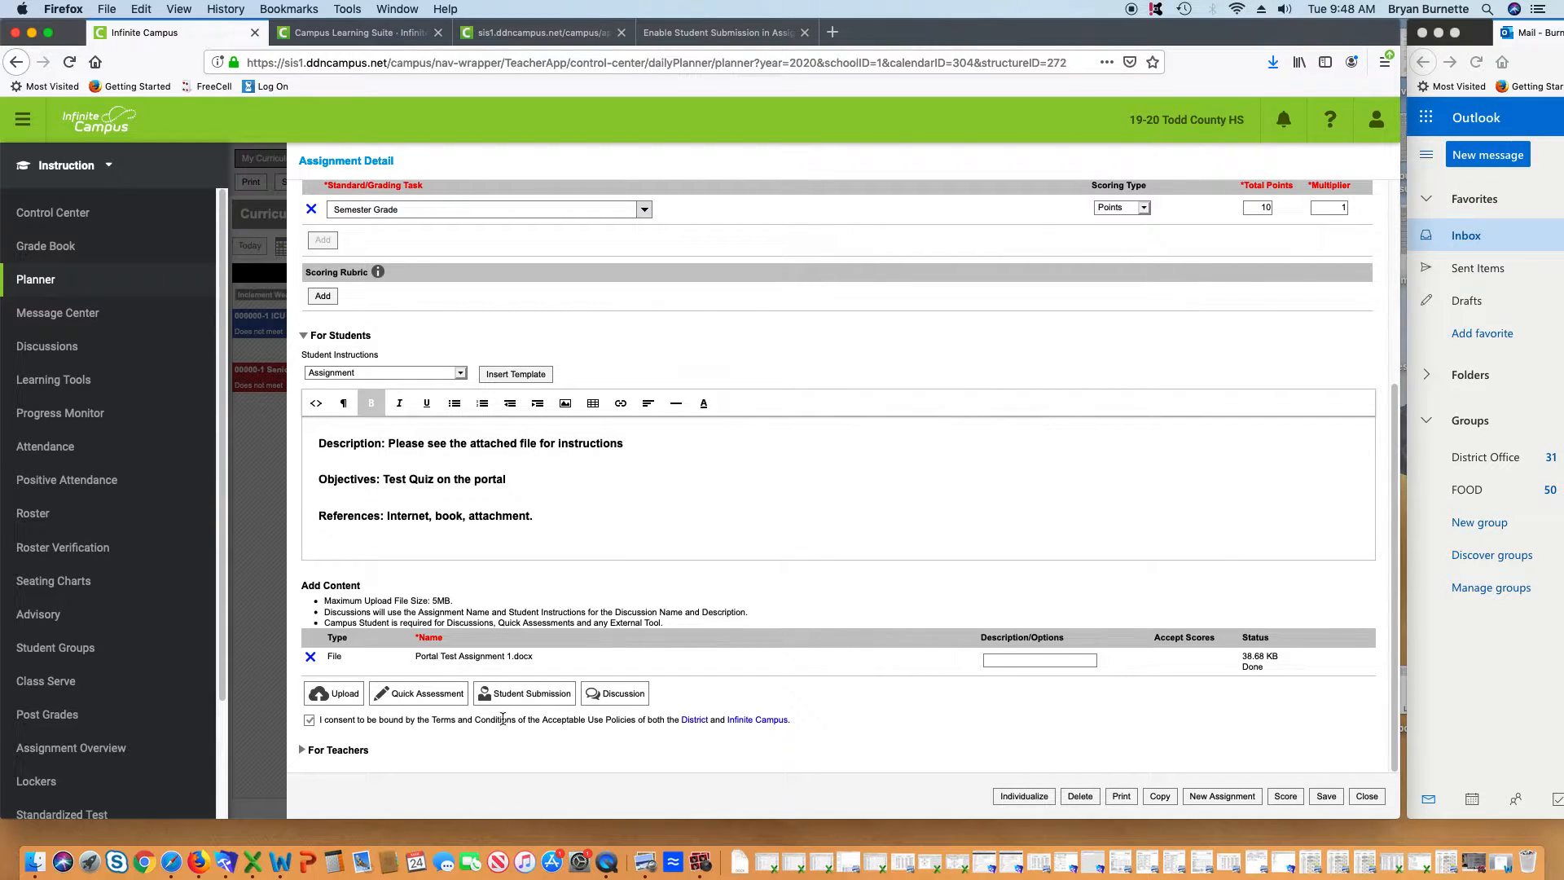
Add a Student Submission content item with Editor and File Attachment enabled
{"action": "left_click", "coordinate": [518, 695]}
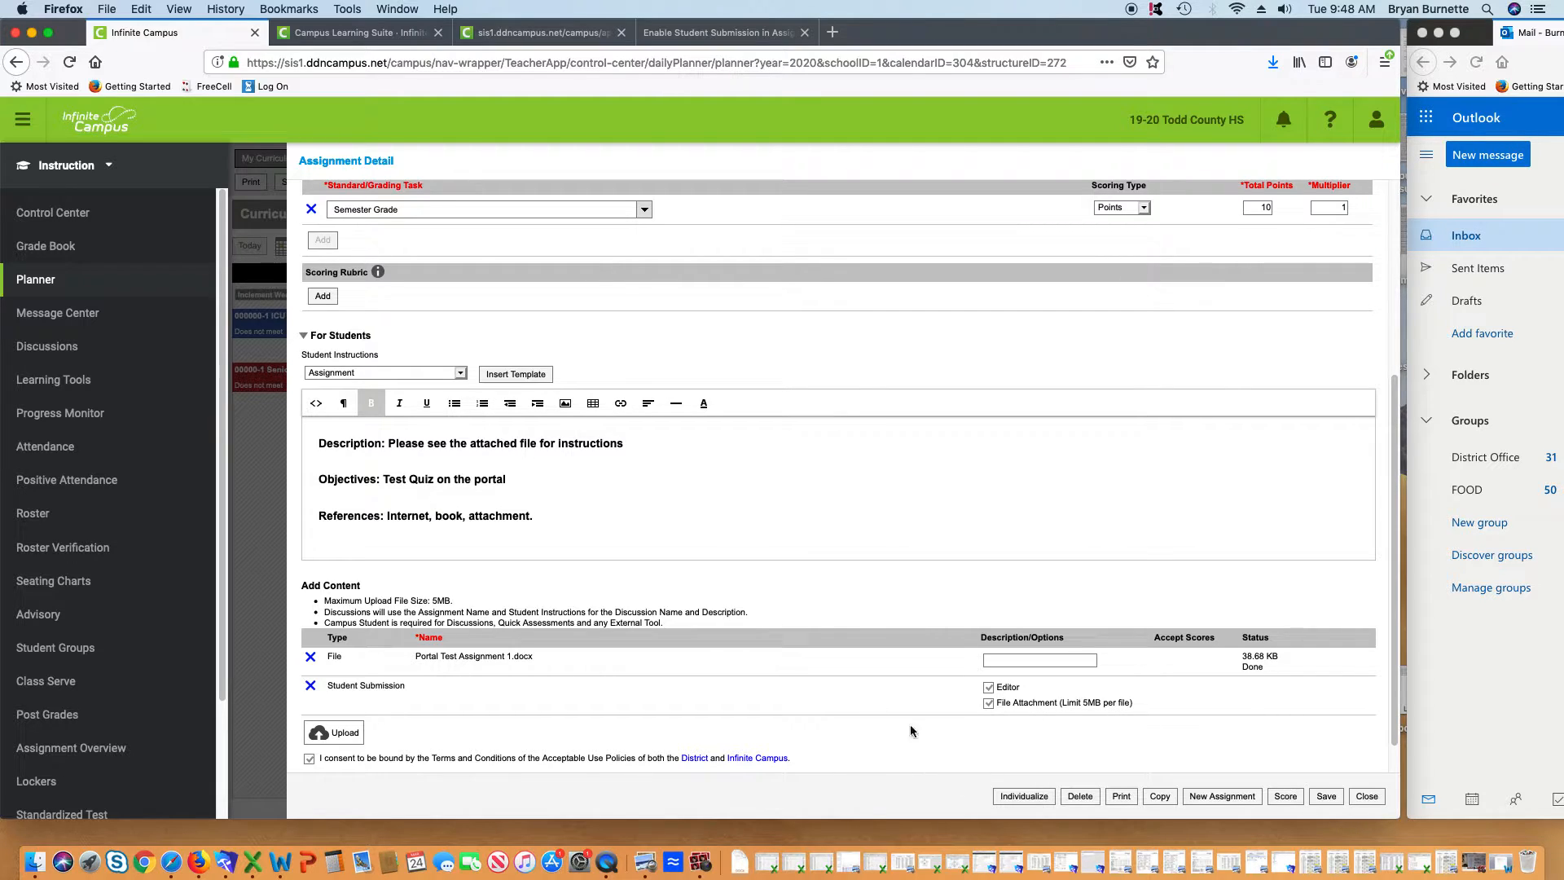
{"action": "scroll", "coordinate": [897, 729], "scroll_direction": "down", "scroll_amount": 1}
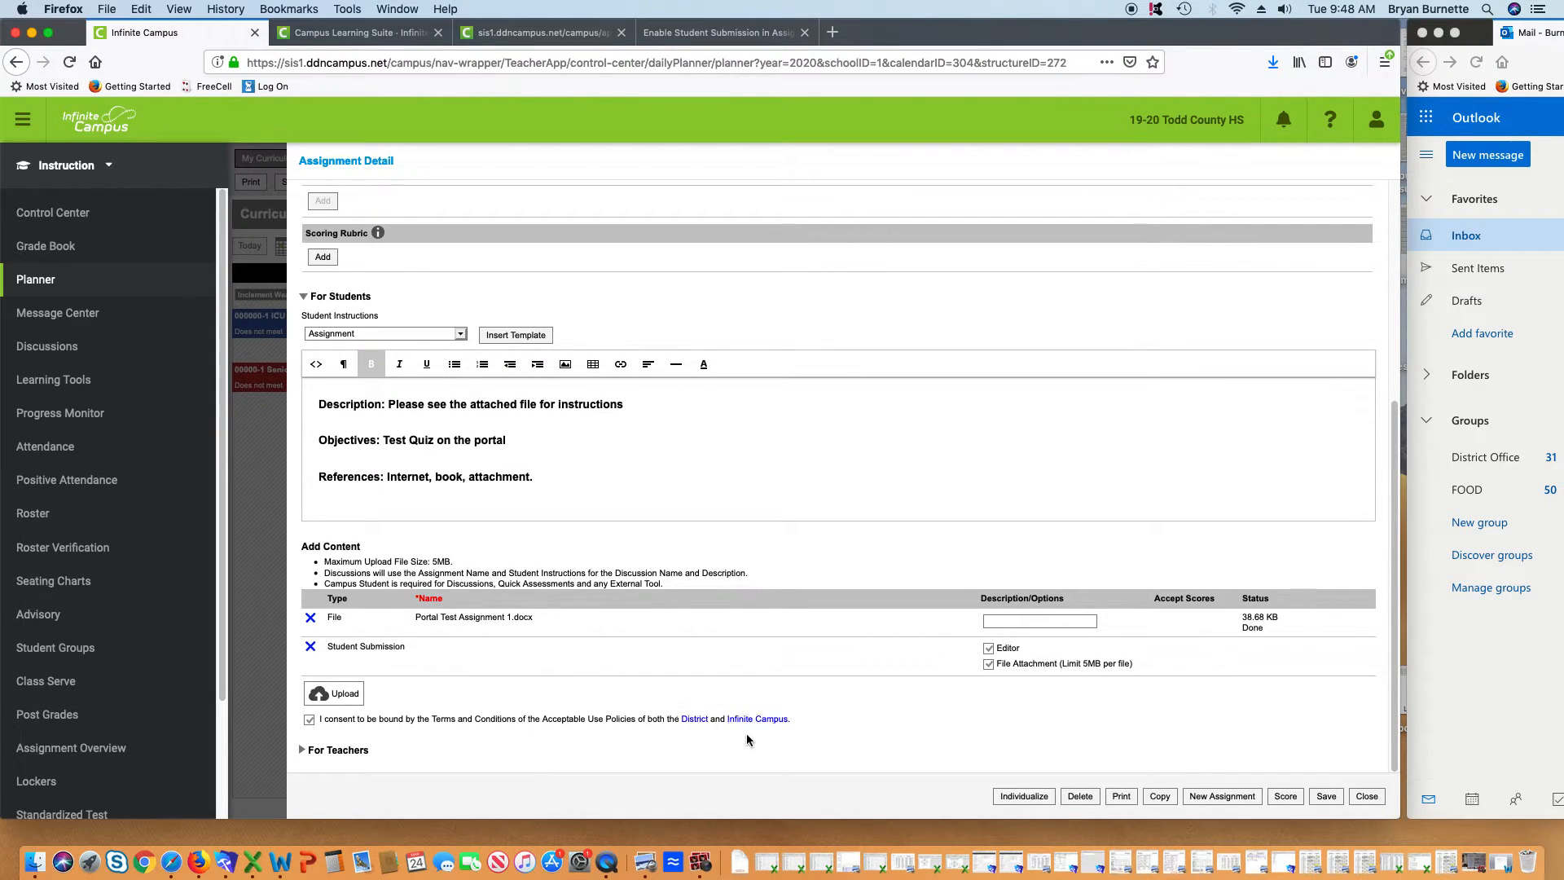
Expand For Teachers and scroll through the Quiz 1 assignment details
{"action": "left_click", "coordinate": [304, 750]}
{"action": "scroll", "coordinate": [711, 605], "scroll_direction": "down", "scroll_amount": 5}
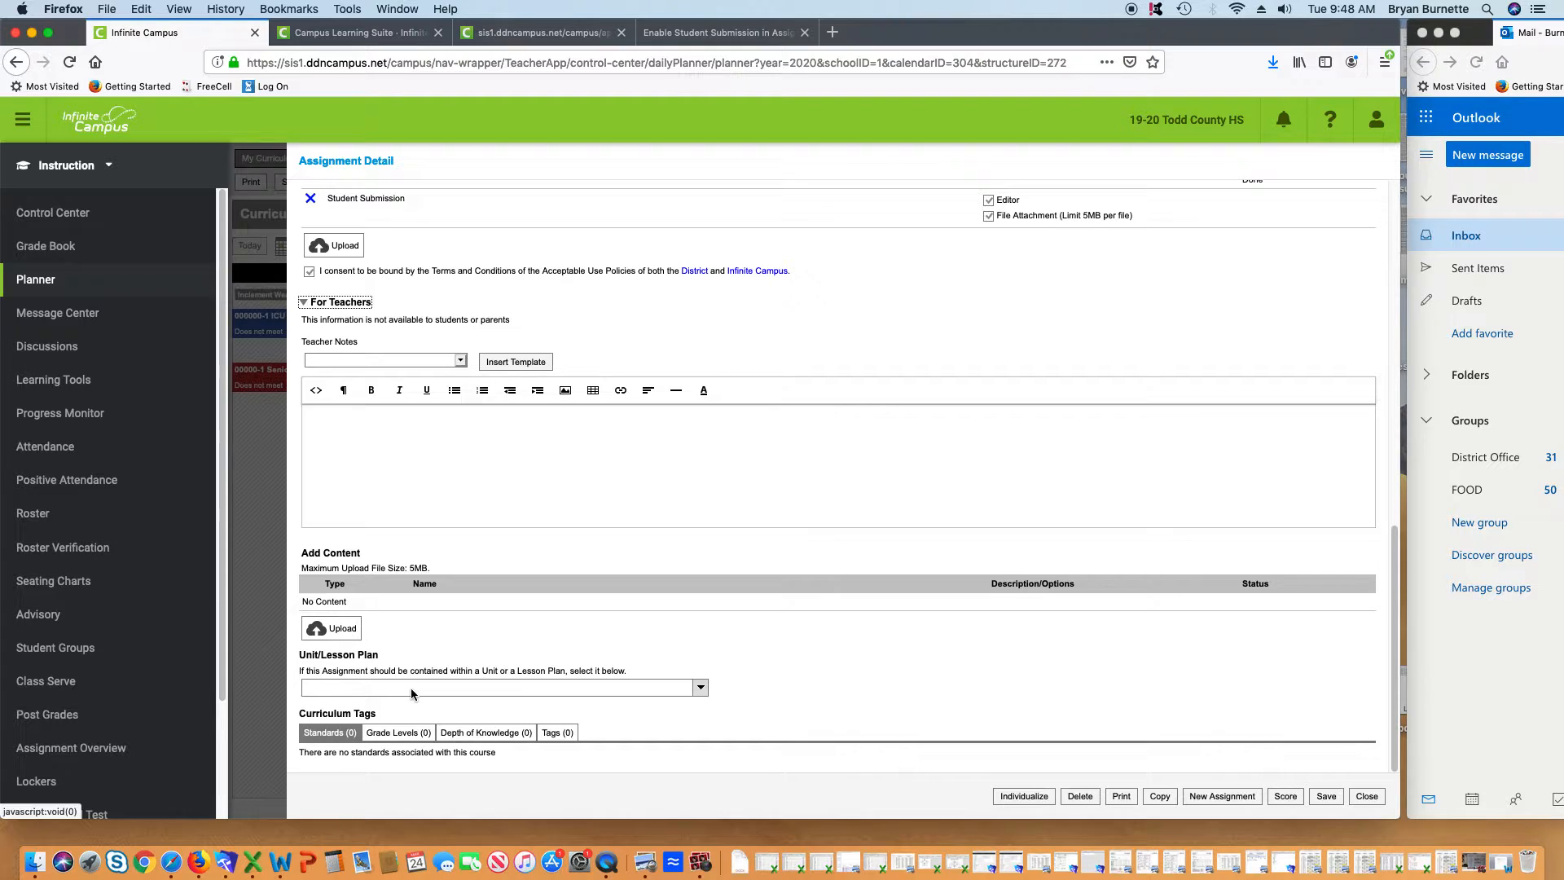
{"action": "scroll", "coordinate": [576, 629], "scroll_direction": "up", "scroll_amount": 7}
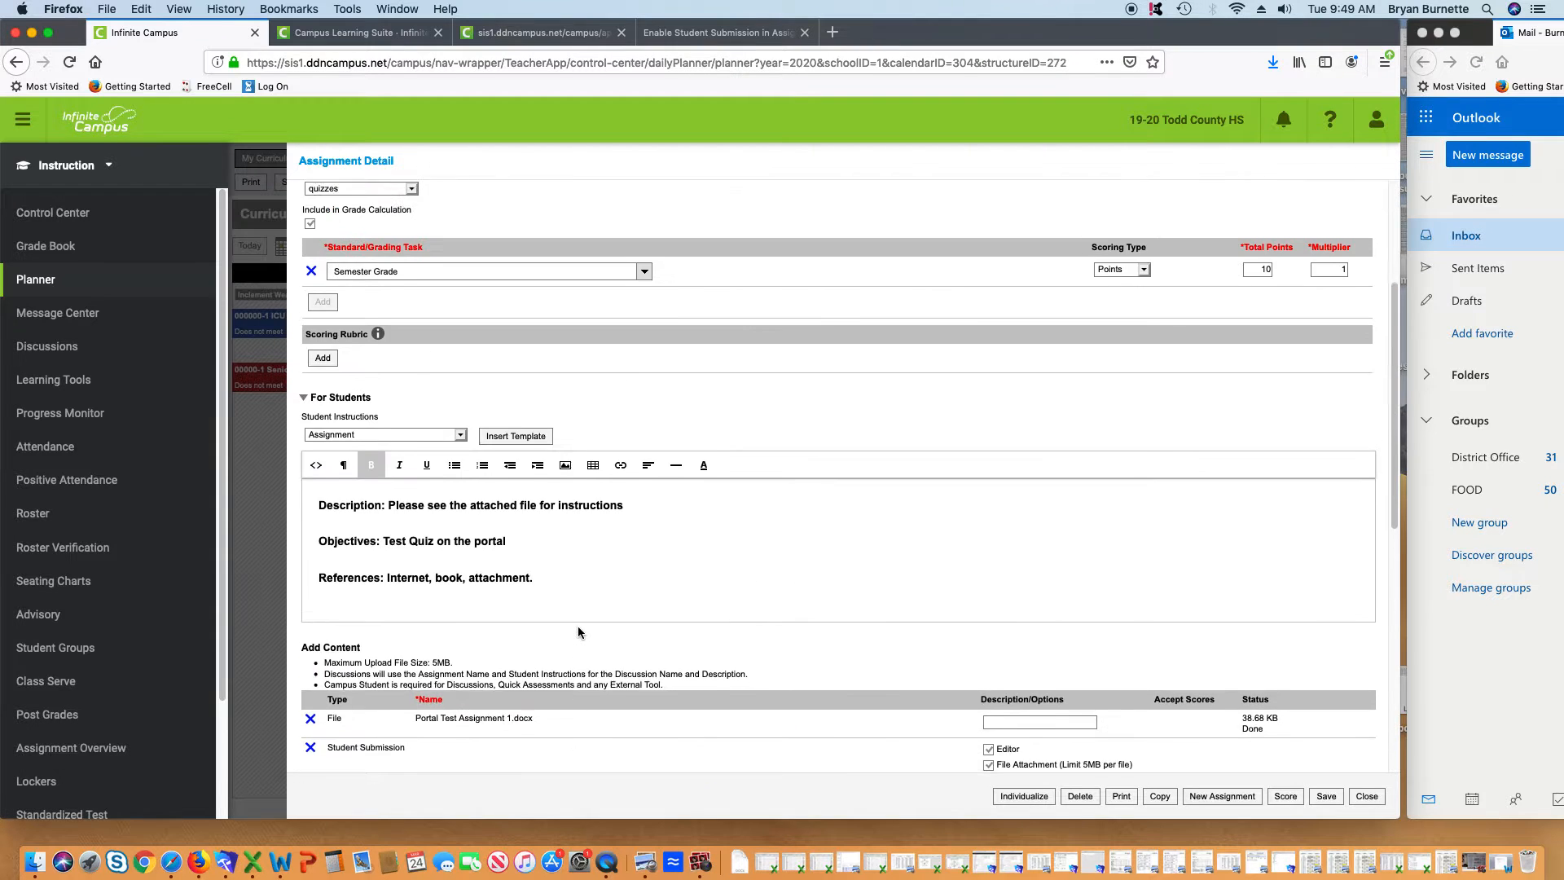
{"action": "scroll", "coordinate": [588, 623], "scroll_direction": "down", "scroll_amount": 7}
{"action": "scroll", "coordinate": [571, 626], "scroll_direction": "up", "scroll_amount": 7}
{"action": "scroll", "coordinate": [570, 627], "scroll_direction": "up", "scroll_amount": 6}
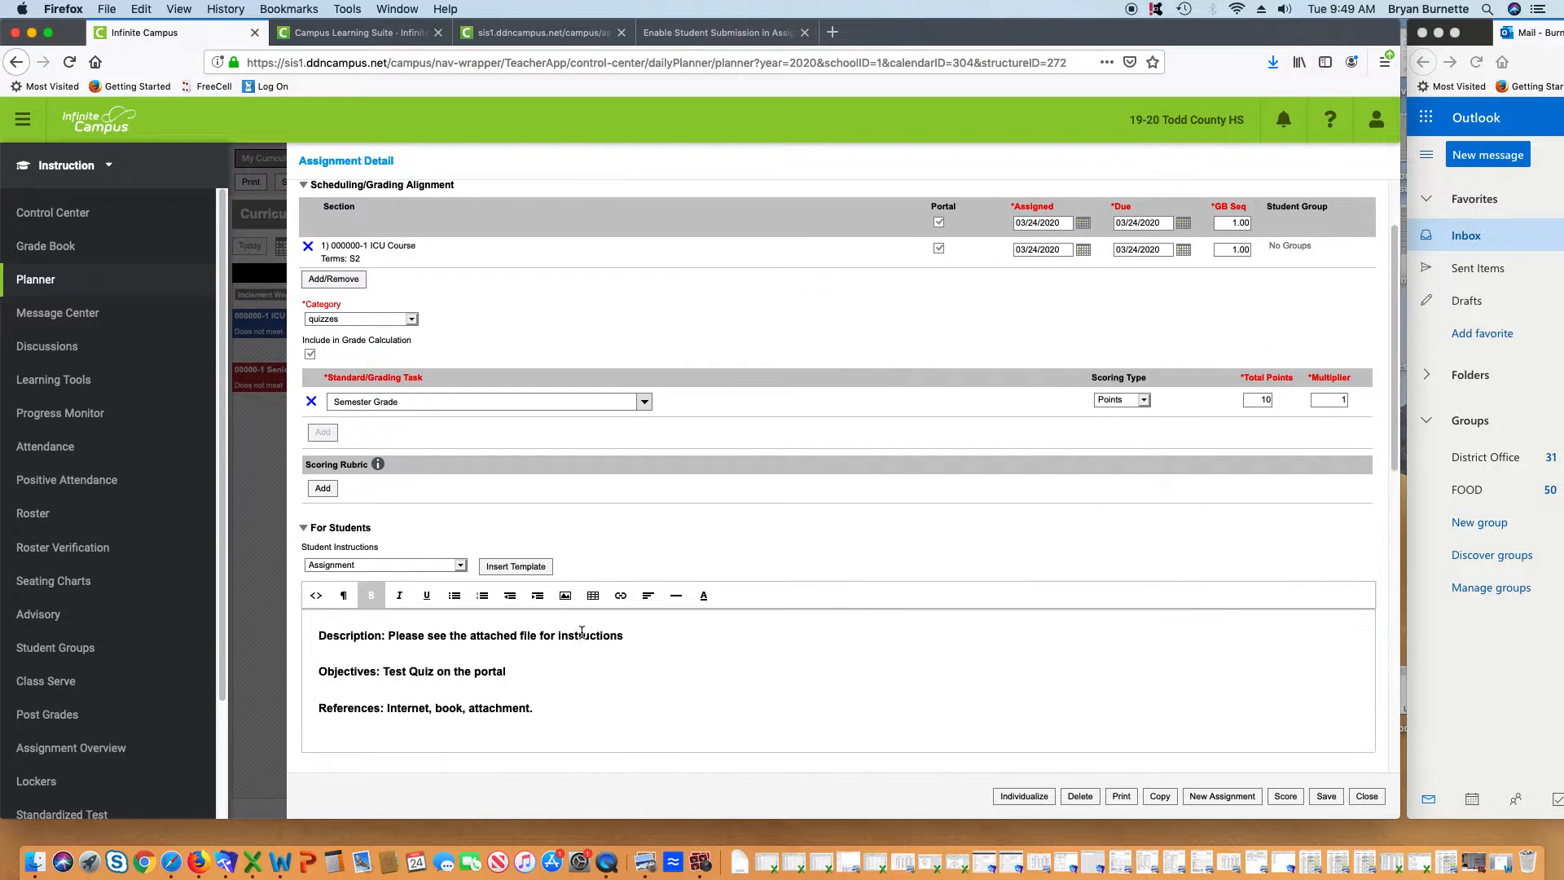
{"action": "scroll", "coordinate": [584, 633], "scroll_direction": "down", "scroll_amount": 7}
{"action": "scroll", "coordinate": [585, 638], "scroll_direction": "up", "scroll_amount": 5}
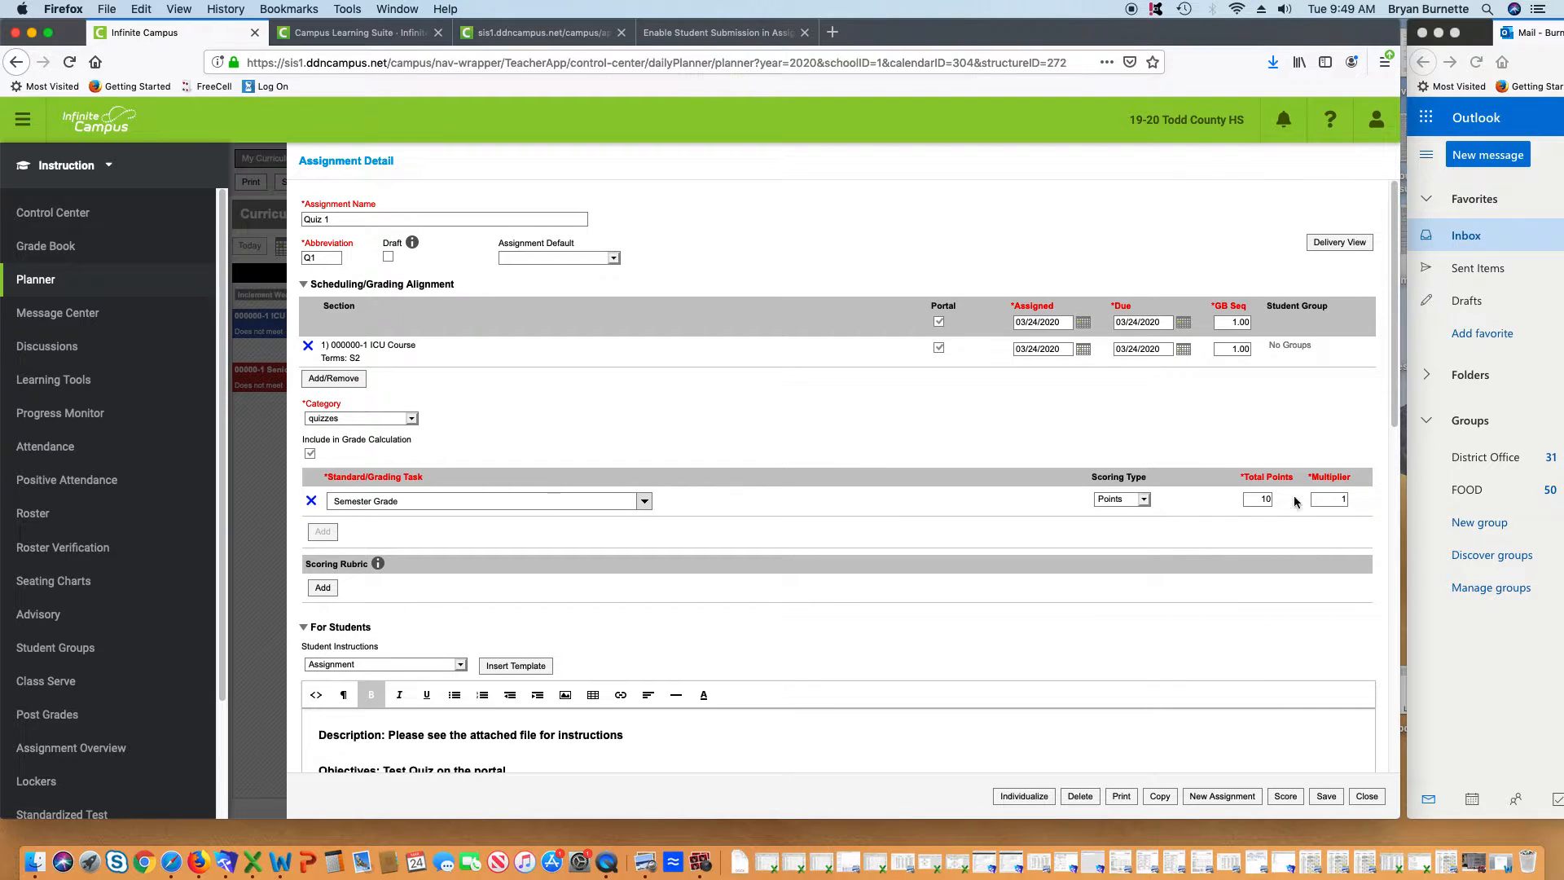
{"action": "scroll", "coordinate": [937, 619], "scroll_direction": "down", "scroll_amount": 4}
{"action": "scroll", "coordinate": [678, 515], "scroll_direction": "up", "scroll_amount": 2}
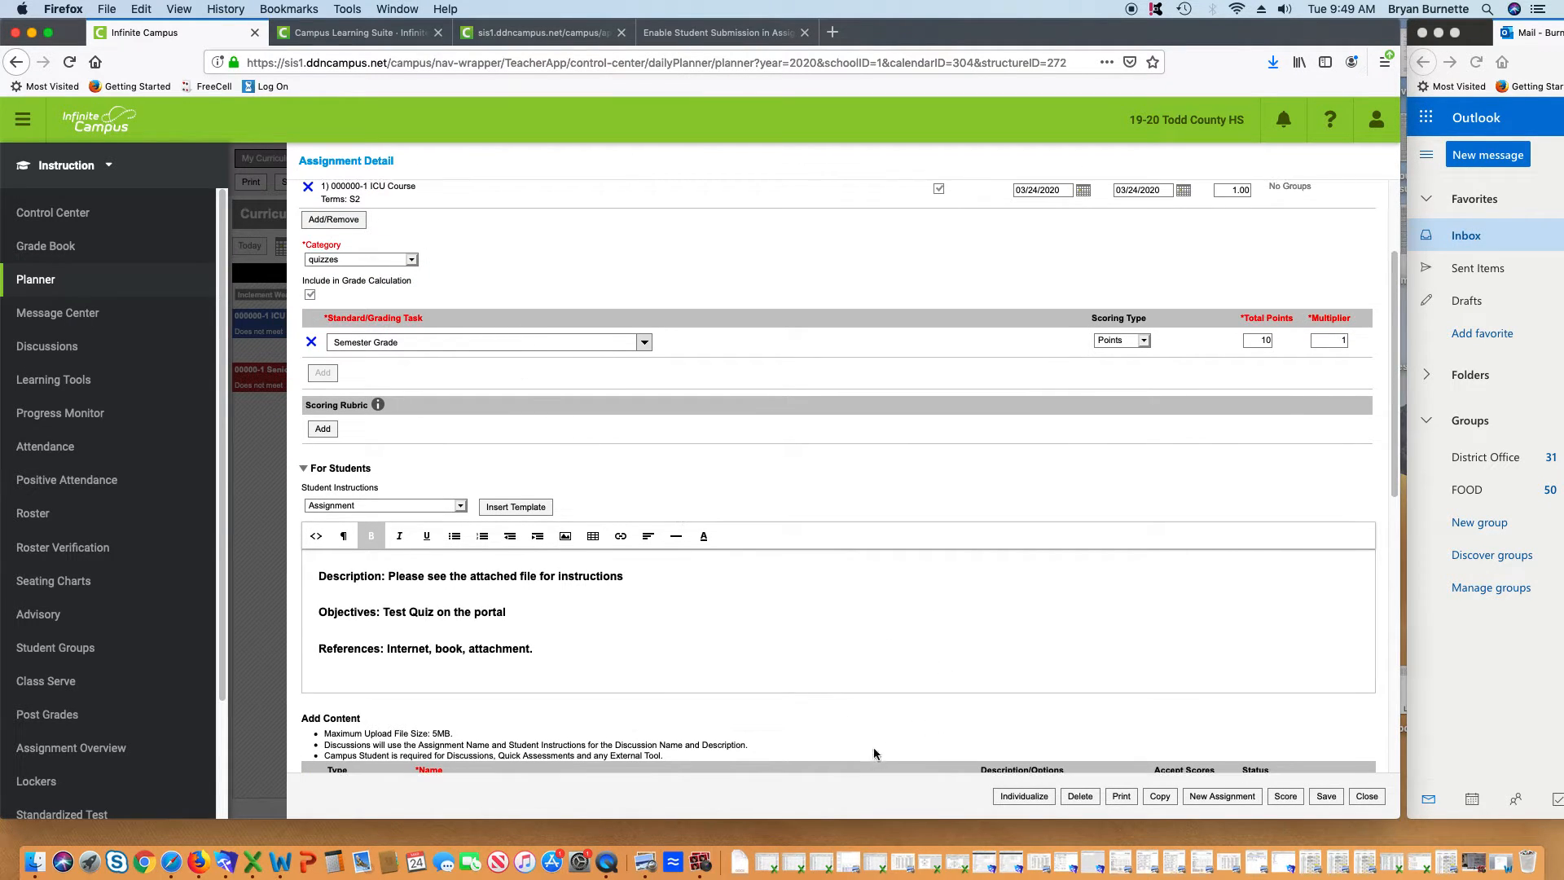
{"action": "scroll", "coordinate": [886, 707], "scroll_direction": "down", "scroll_amount": 4}
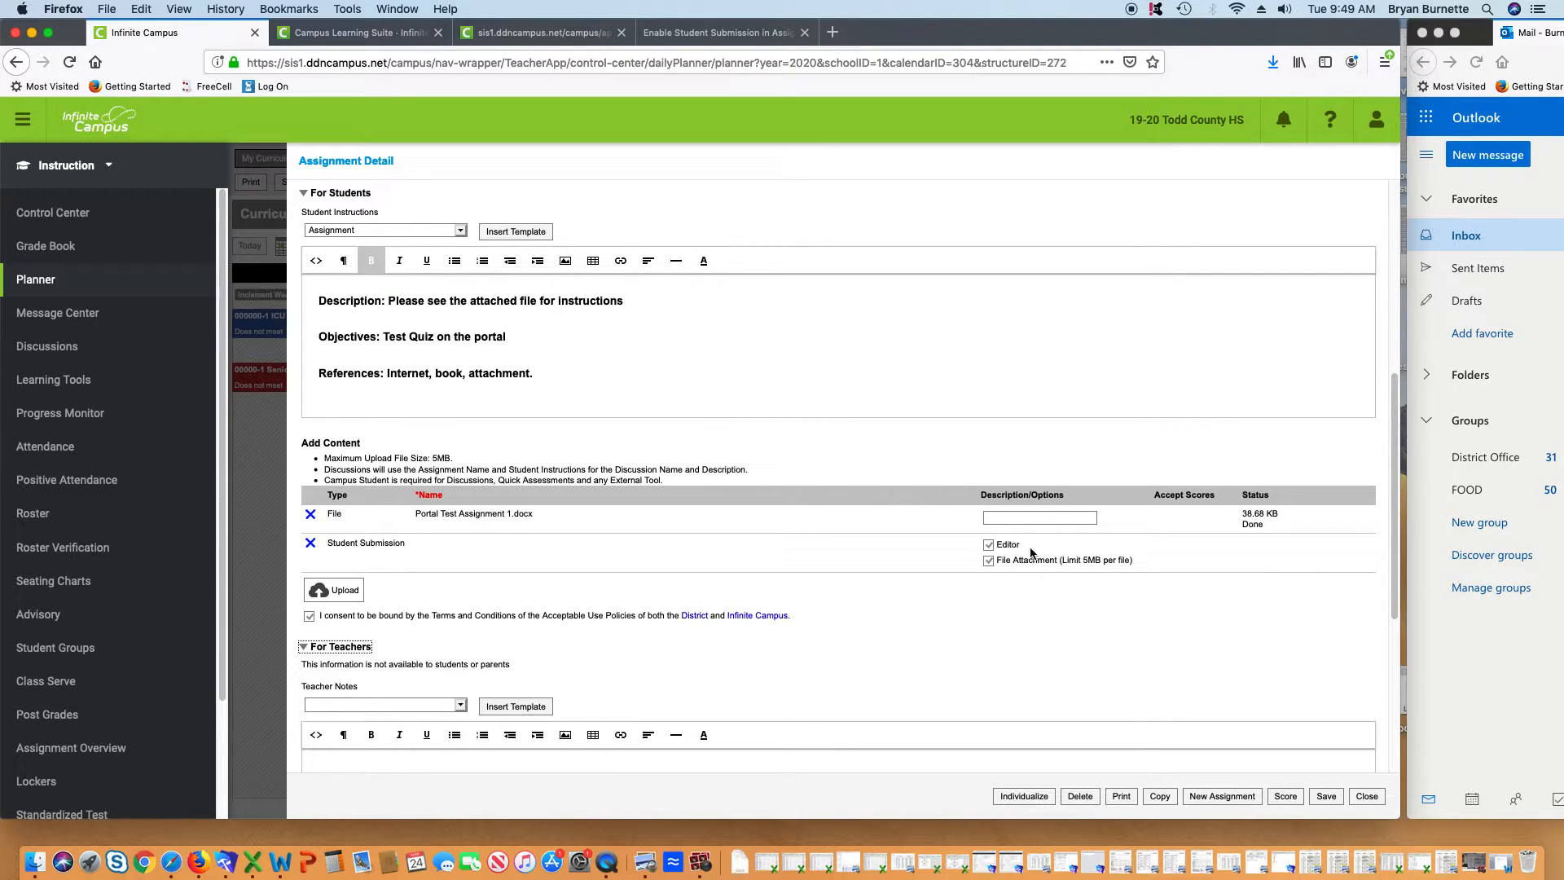
Save and close the Quiz 1 assignment, then switch to Campus Tools
{"action": "left_click", "coordinate": [1327, 797]}
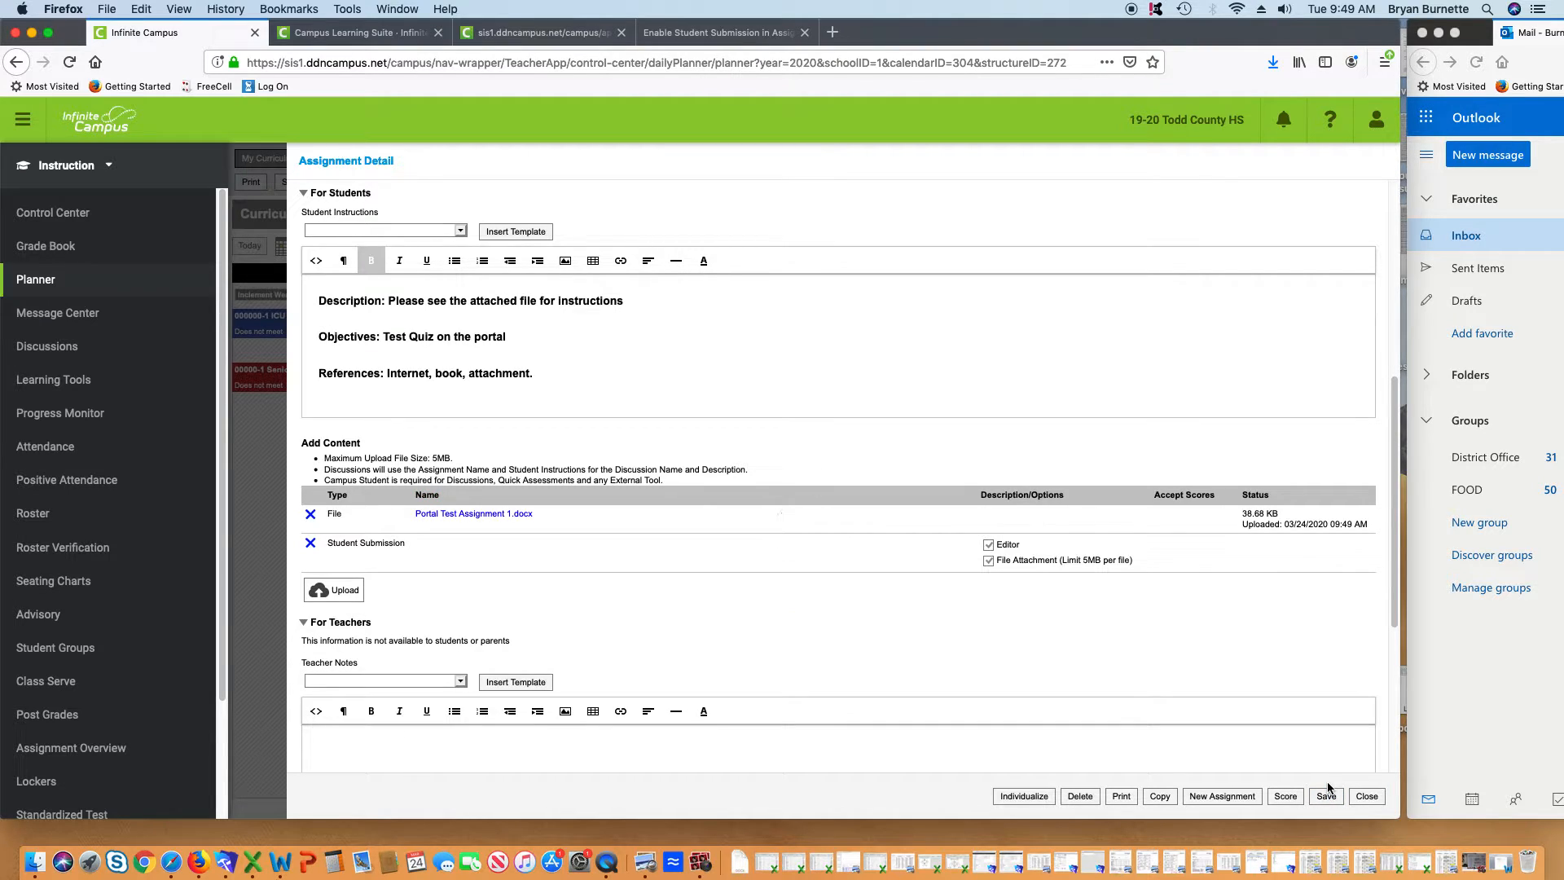
{"action": "left_click", "coordinate": [1366, 795]}
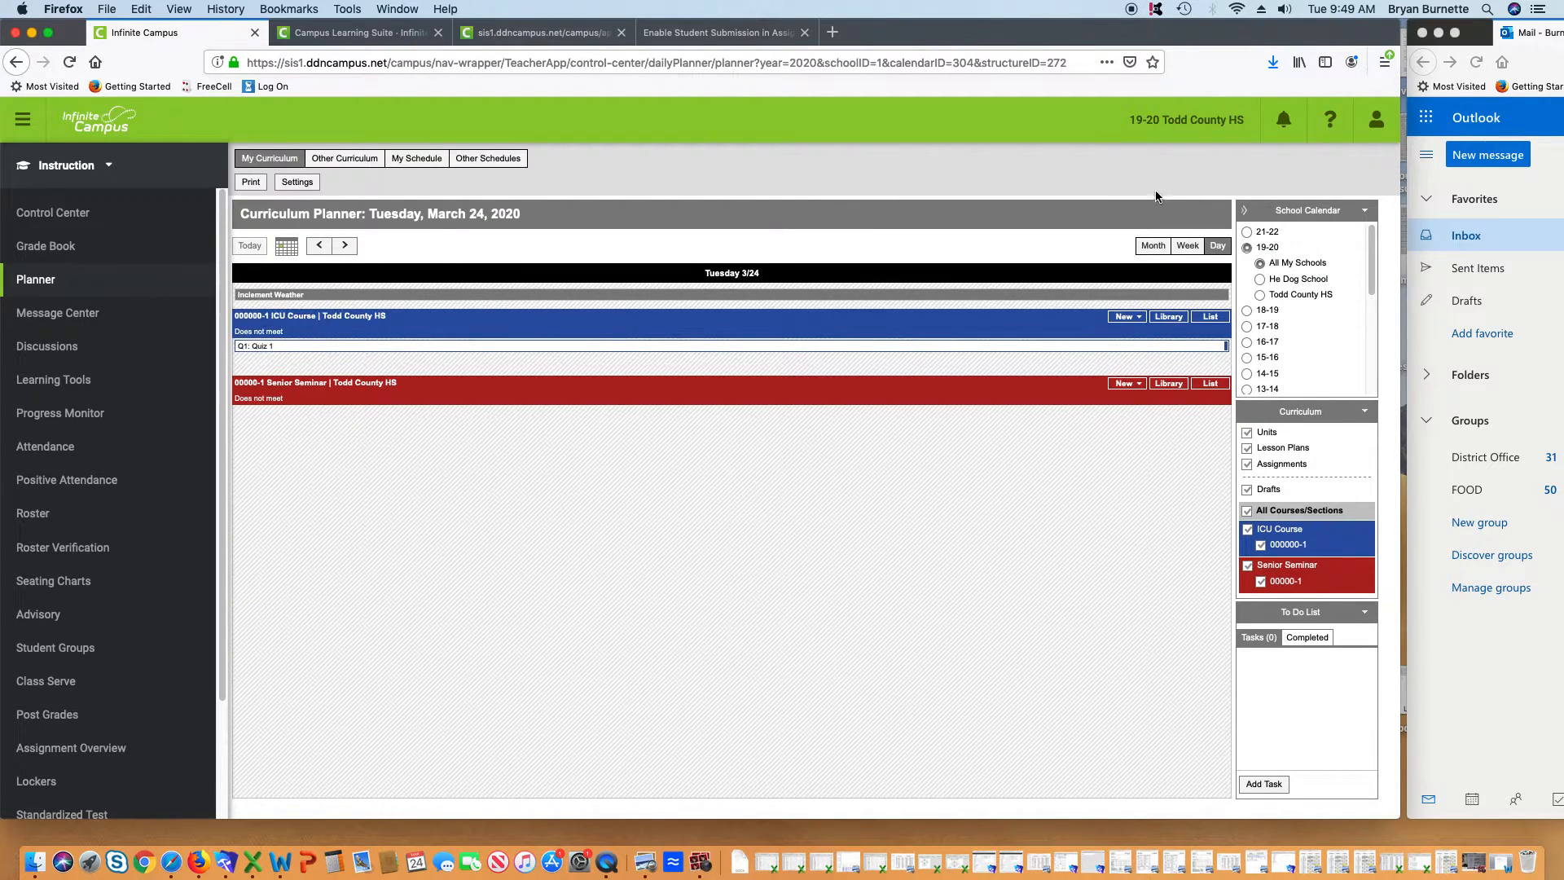
{"action": "left_click", "coordinate": [108, 168]}
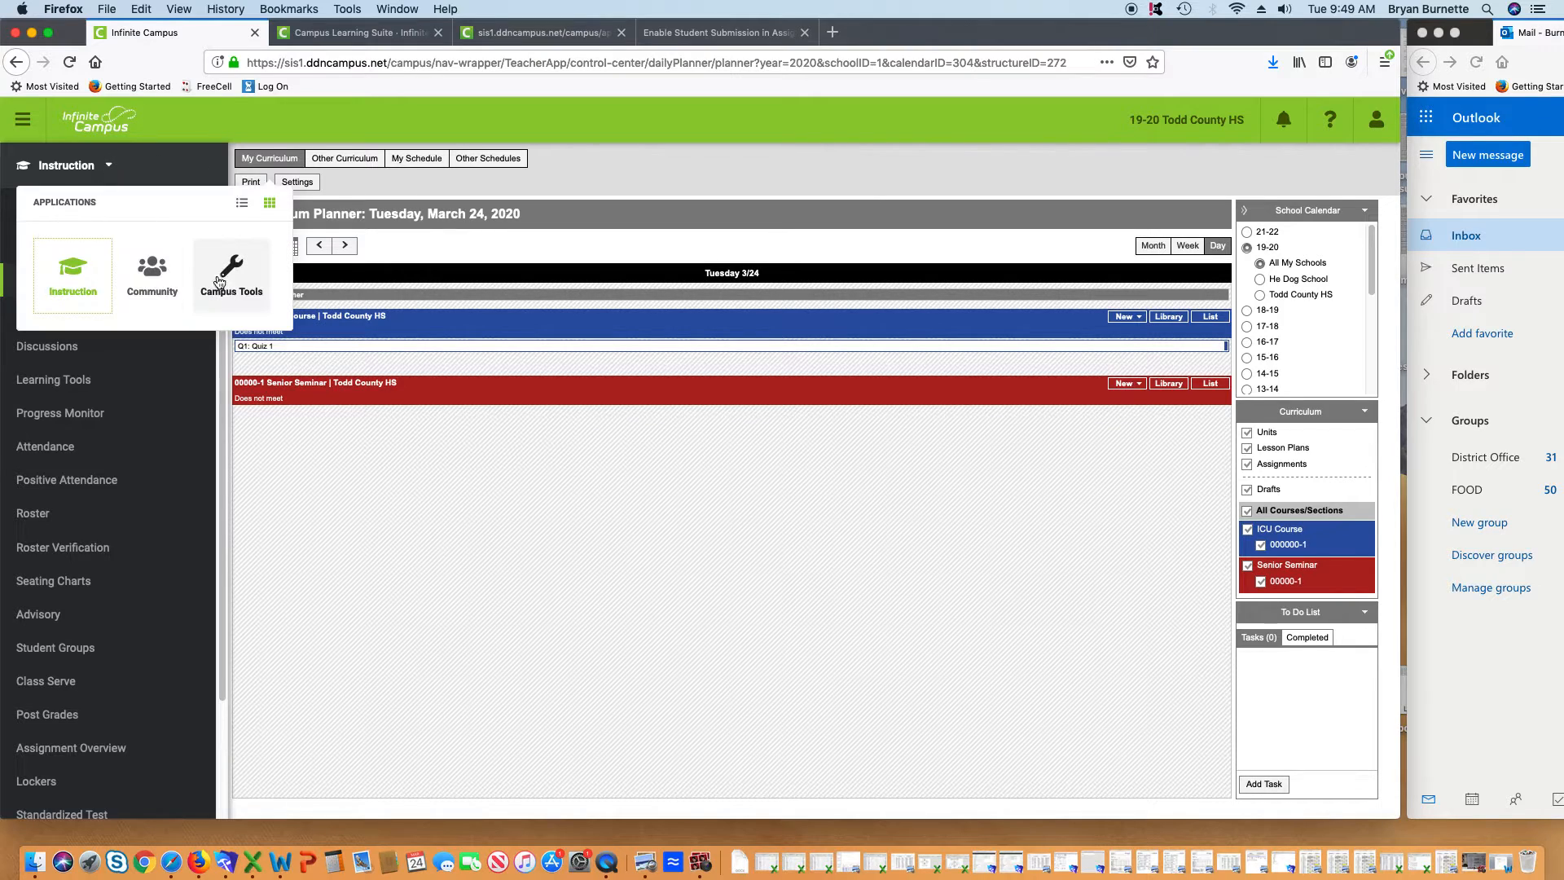
{"action": "left_click", "coordinate": [236, 273]}
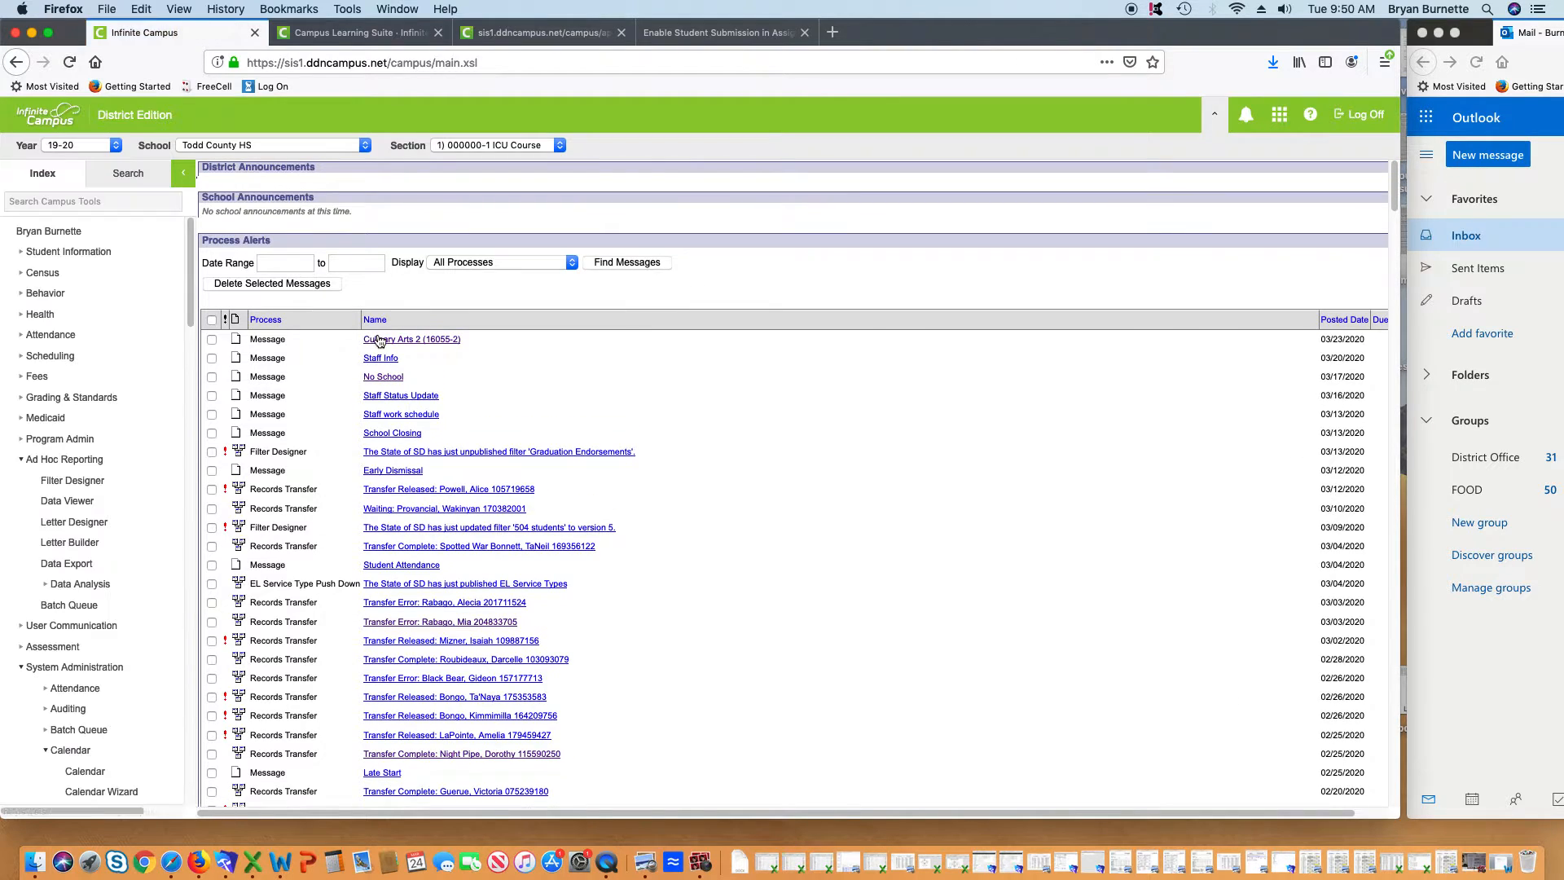
Run a User search for the student by last and first name
{"action": "left_click", "coordinate": [131, 174]}
{"action": "left_click", "coordinate": [119, 210]}
{"action": "left_click", "coordinate": [120, 210]}
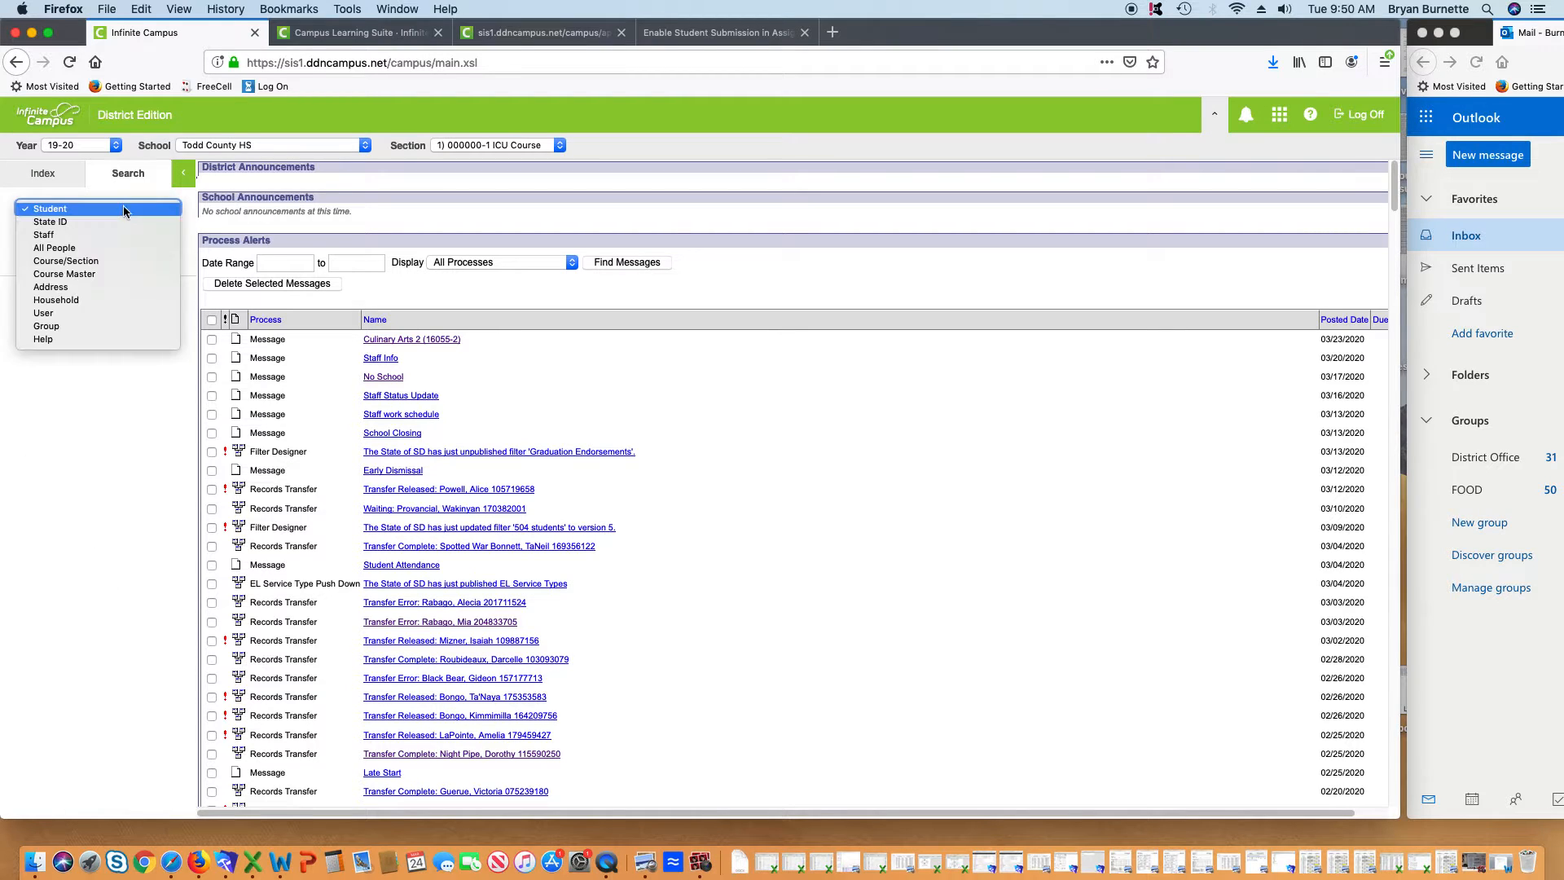
{"action": "left_click", "coordinate": [117, 310]}
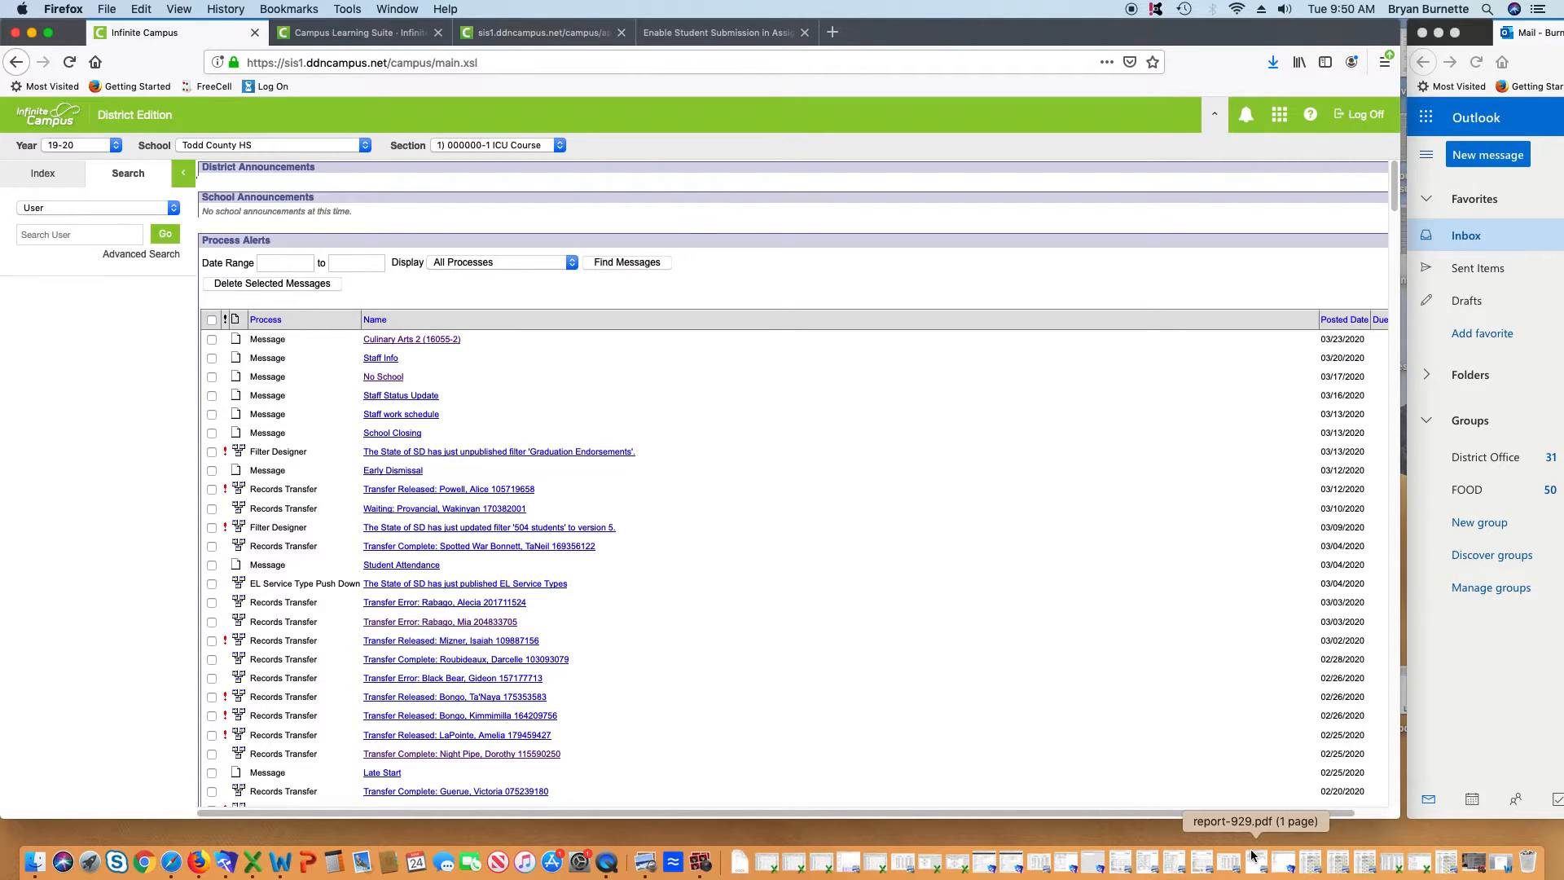
{"action": "key", "text": "Return"}
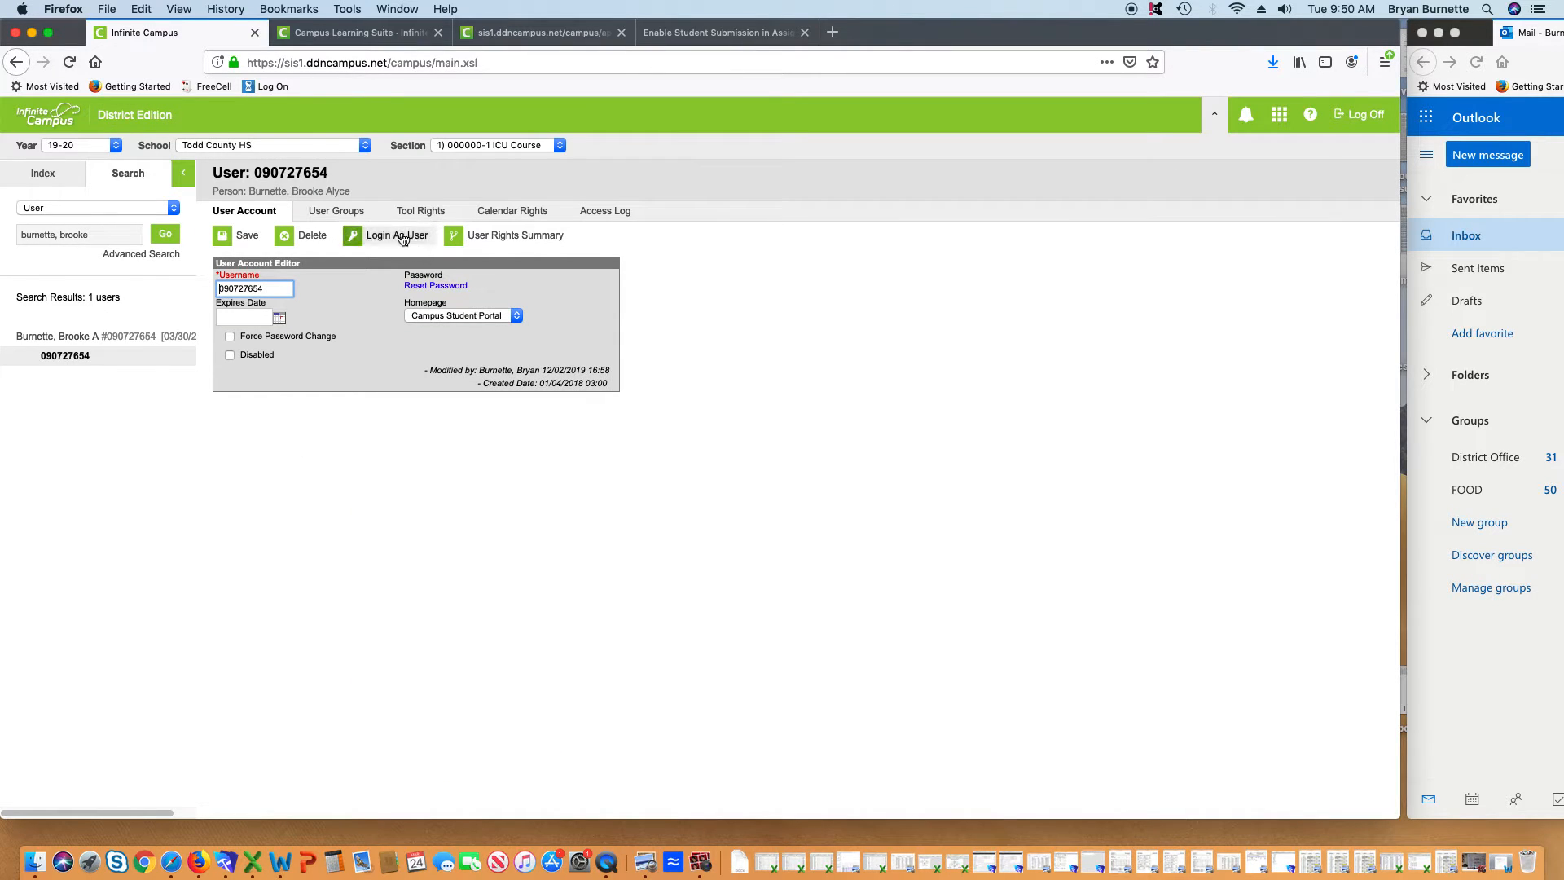
Log in to the student portal as this student from their User Account page
{"action": "left_click", "coordinate": [397, 235]}
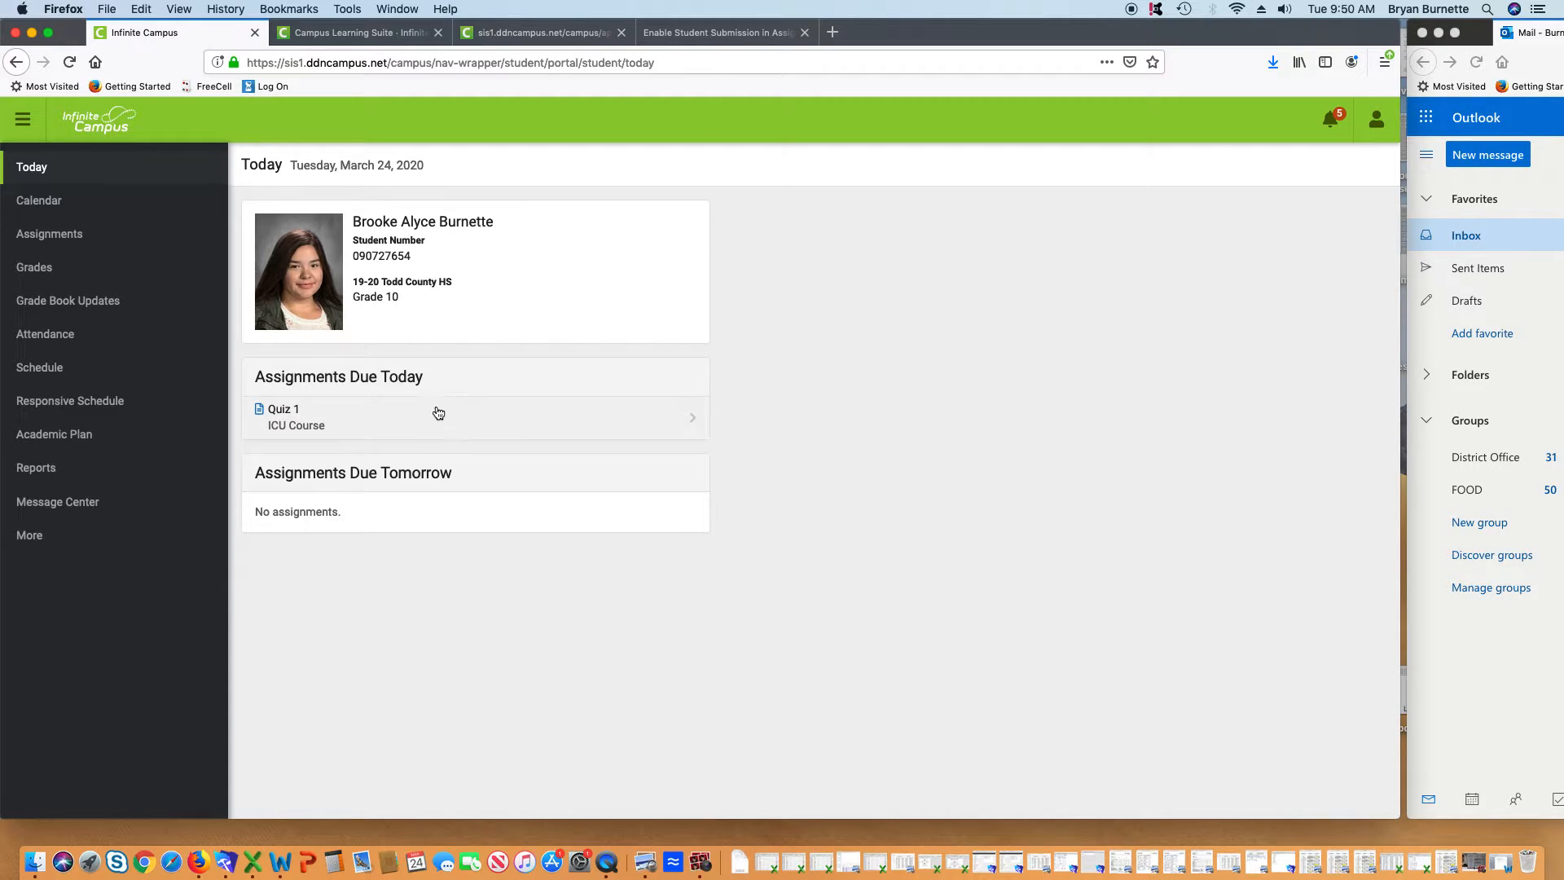
As the student, open Quiz 1 and open its Portal Test Assignment 1.docx in Microsoft Word
{"action": "left_click", "coordinate": [291, 423]}
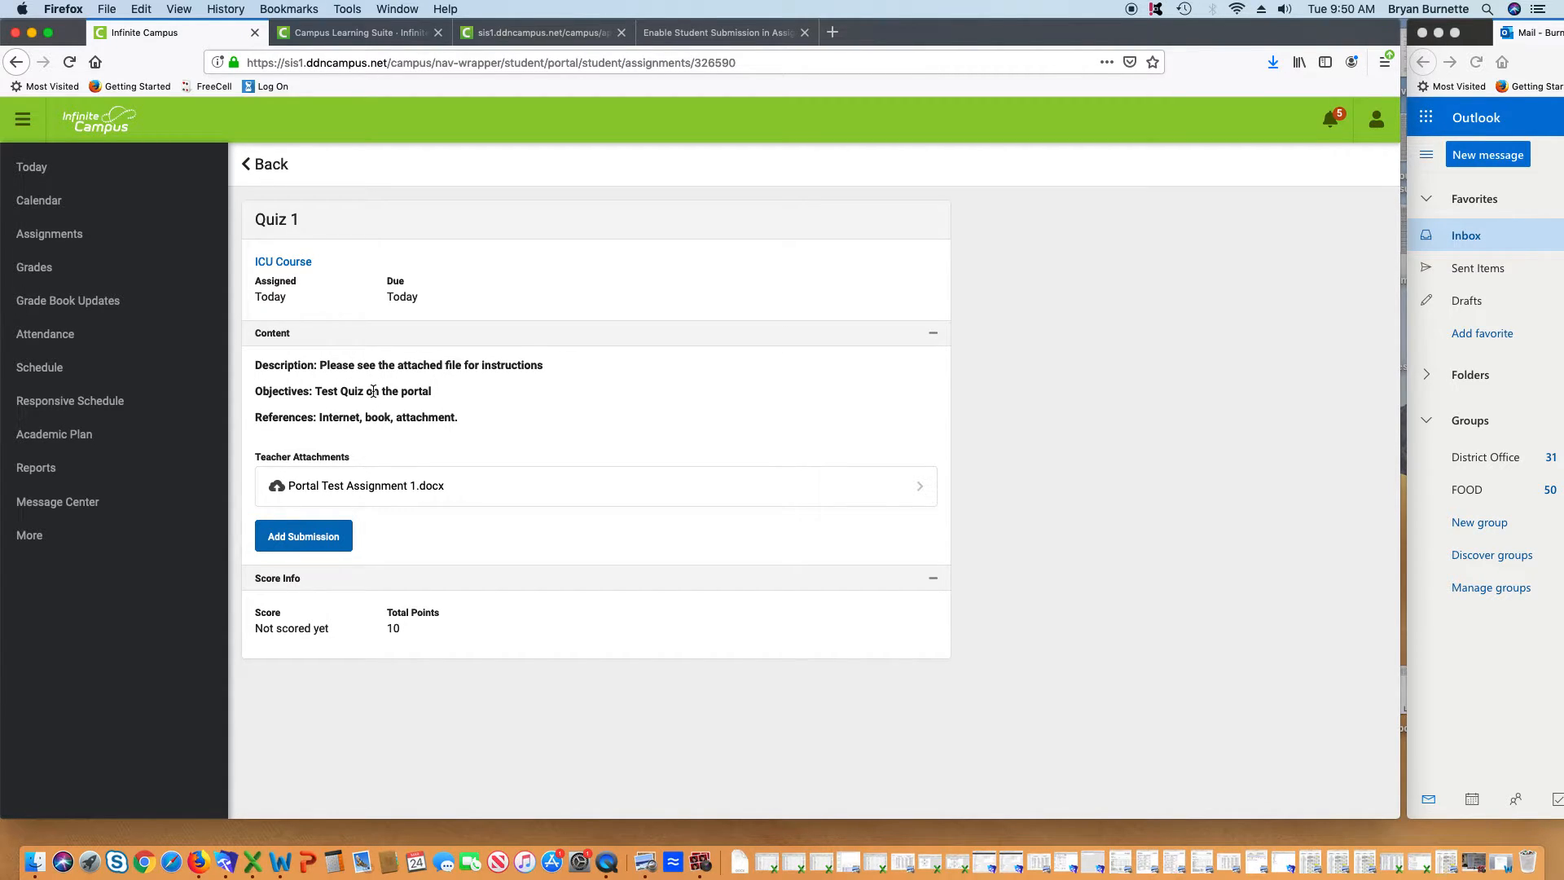
{"action": "left_click", "coordinate": [370, 488]}
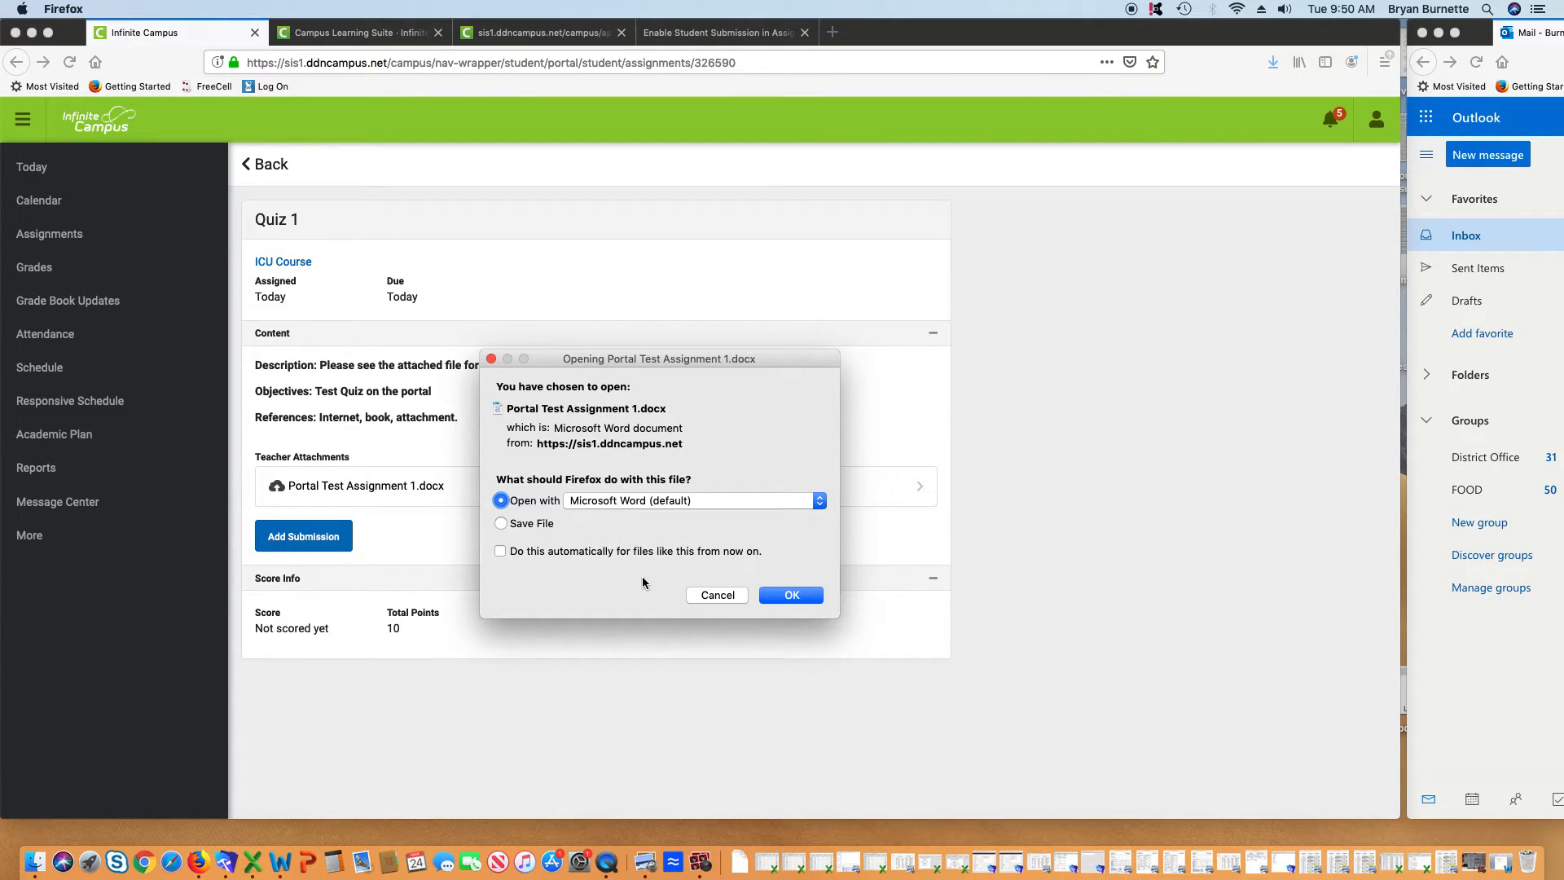
{"action": "left_click", "coordinate": [791, 595]}
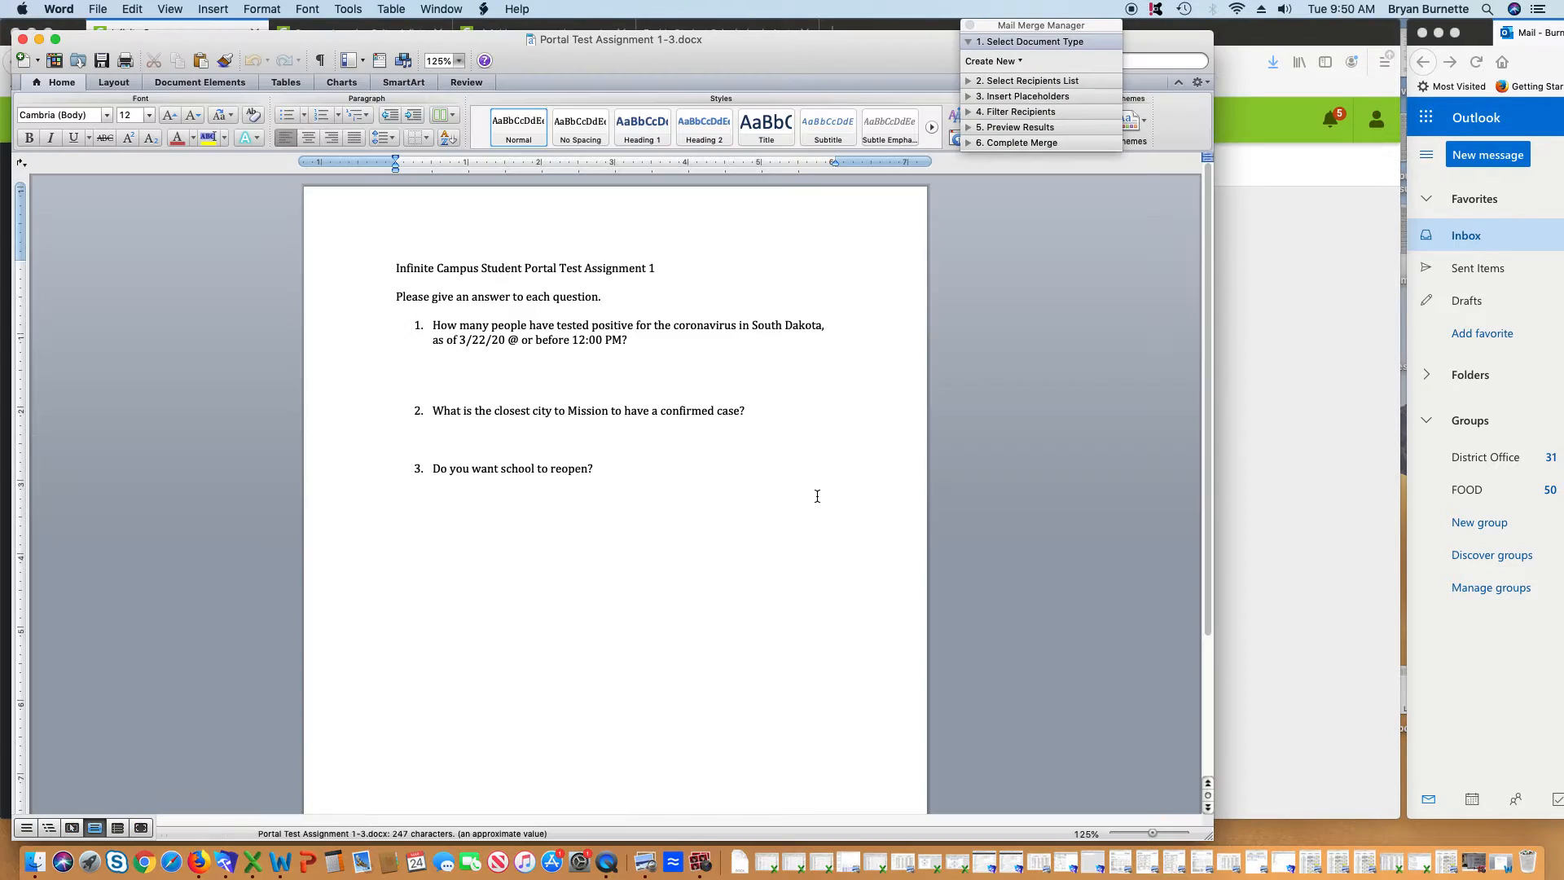
Type answers under questions 1, 2 and 3, including 'Yes, this is boring'
{"action": "left_click", "coordinate": [463, 373]}
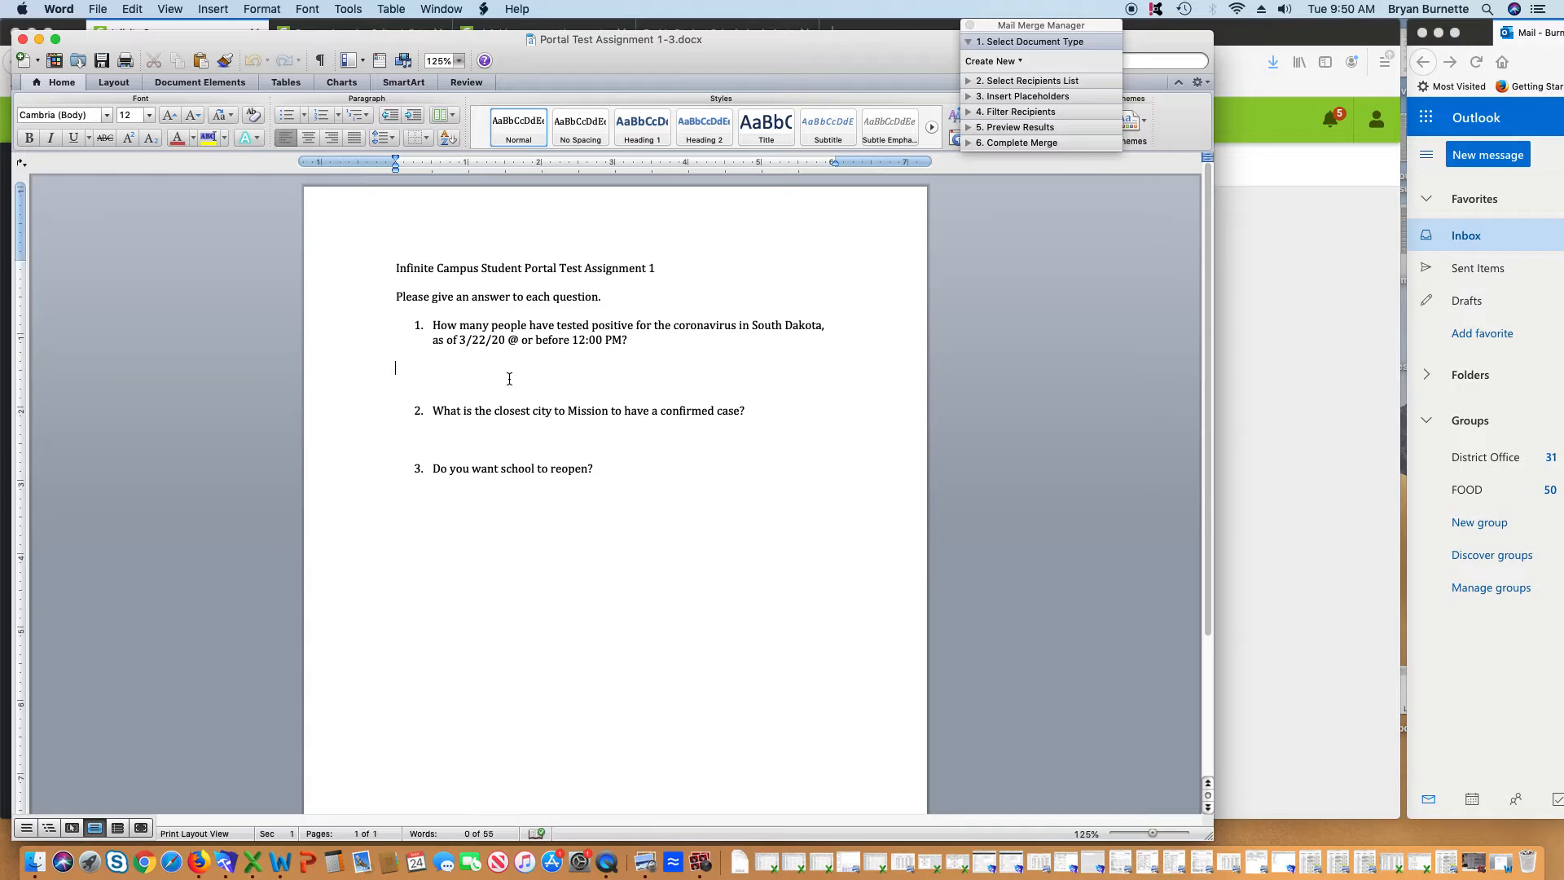
{"action": "type", "text": ";liashjdfpoiajsdfpoiahjsdfpoihuadsf"}
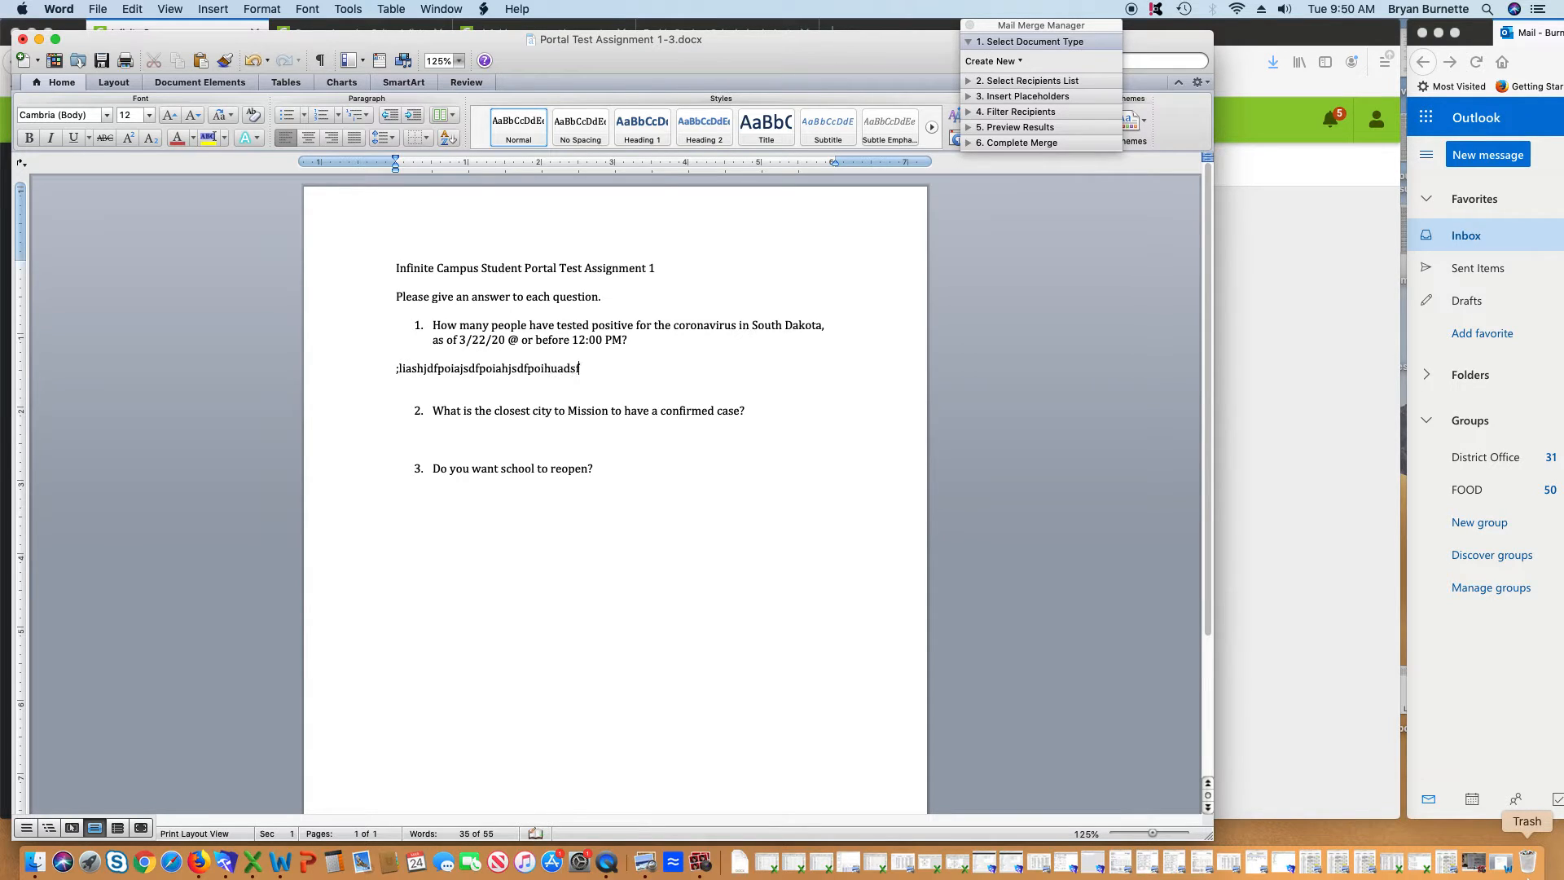
{"action": "left_click", "coordinate": [415, 435]}
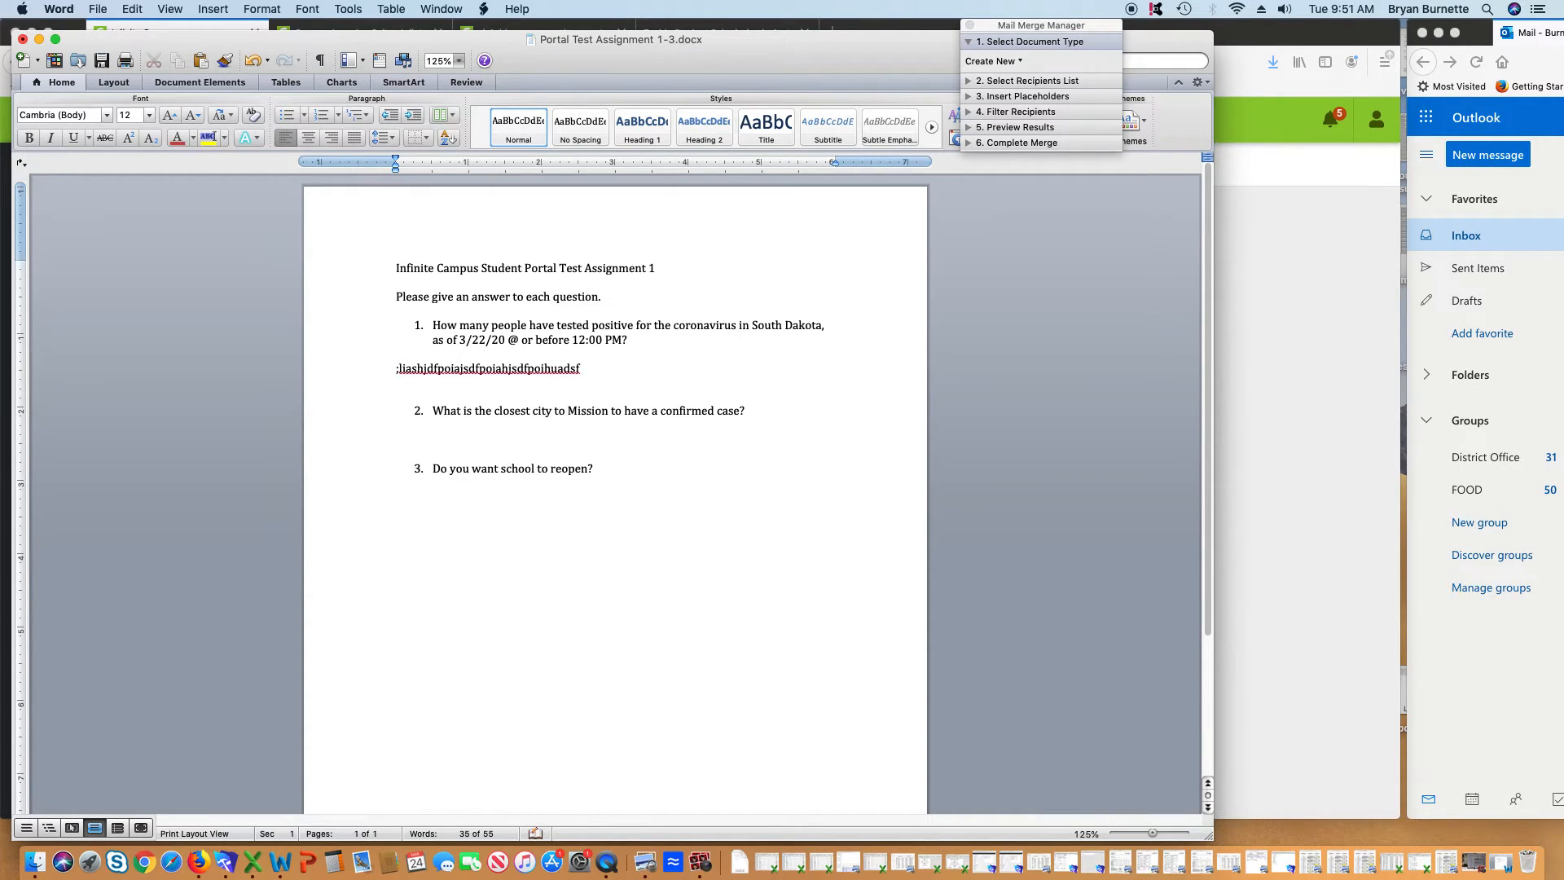
{"action": "type", "text": ";lkasjdfopiajsdfopijasdf"}
{"action": "left_click", "coordinate": [688, 486]}
{"action": "left_click", "coordinate": [774, 475]}
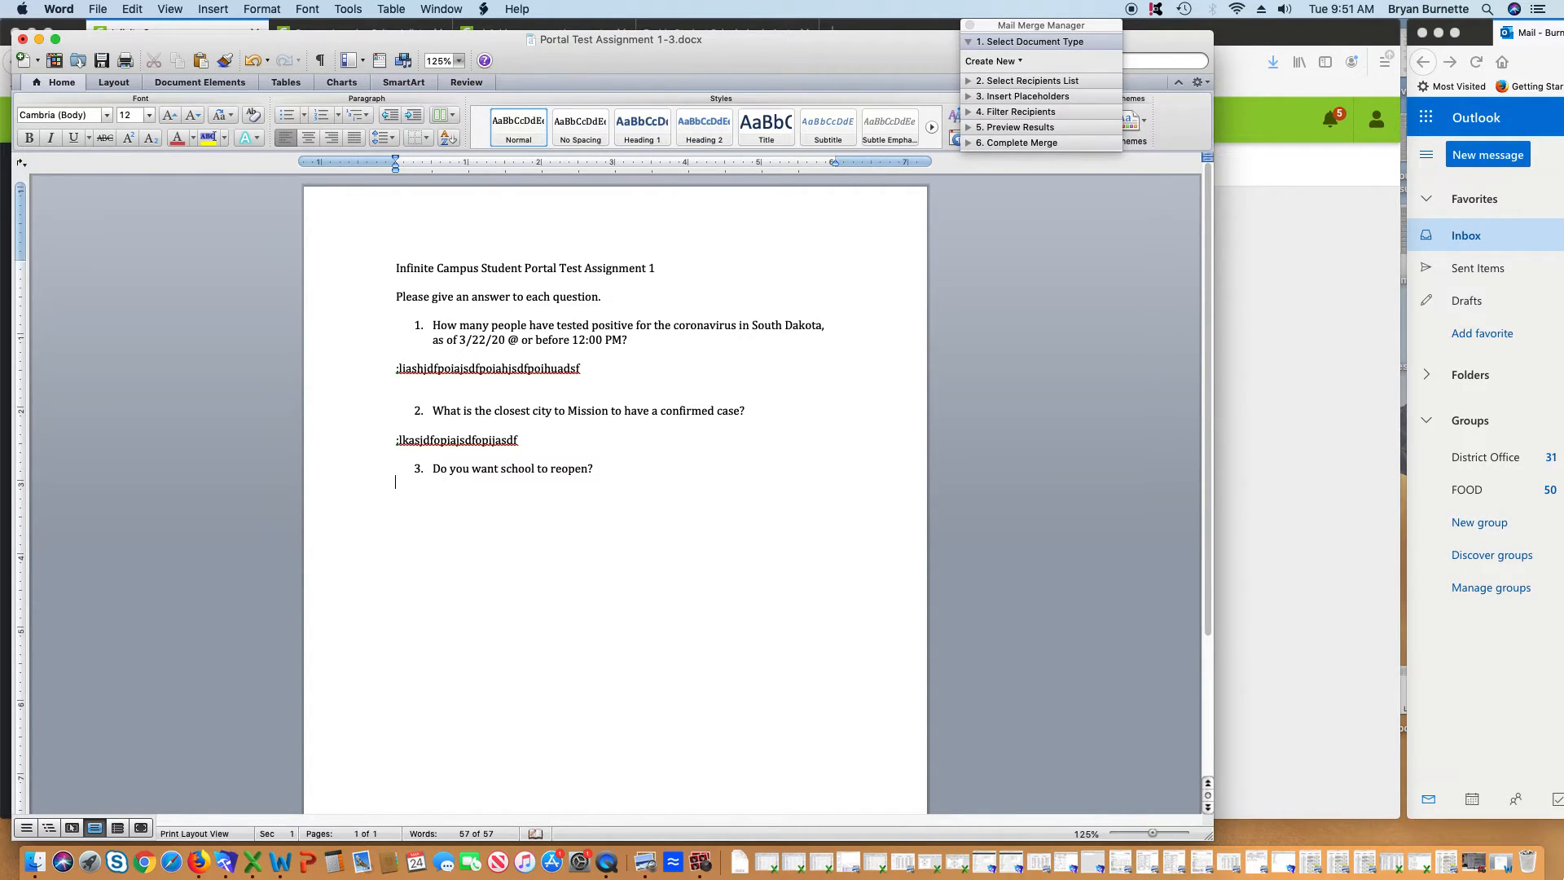
{"action": "type", "text": "Yes, this is boring"}
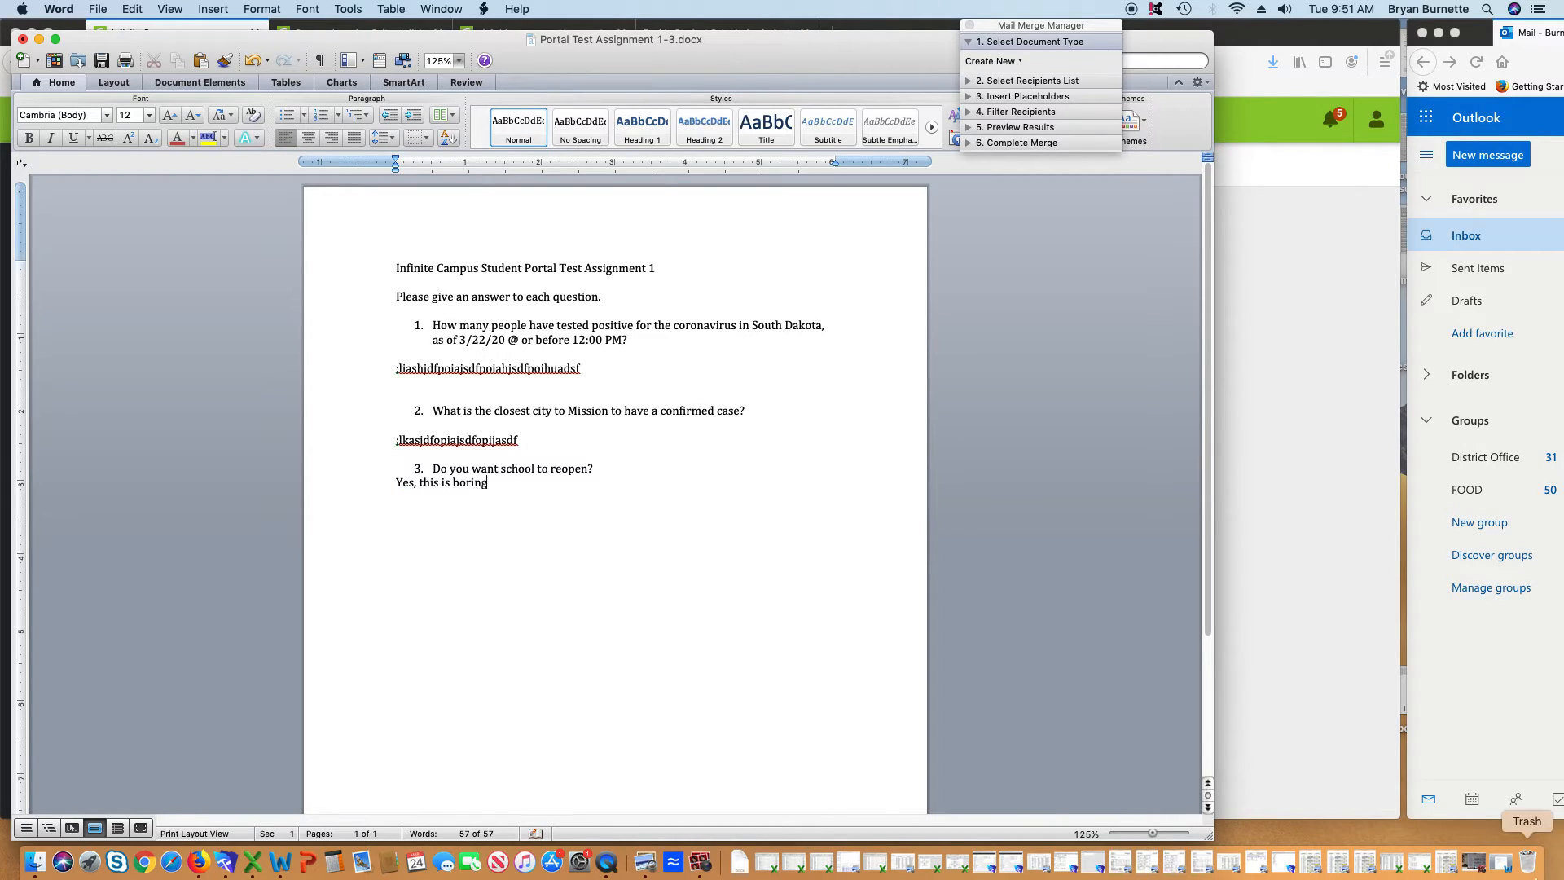
Save the document to the Desktop as Portal Test Assignment 1-3
{"action": "left_click", "coordinate": [97, 9]}
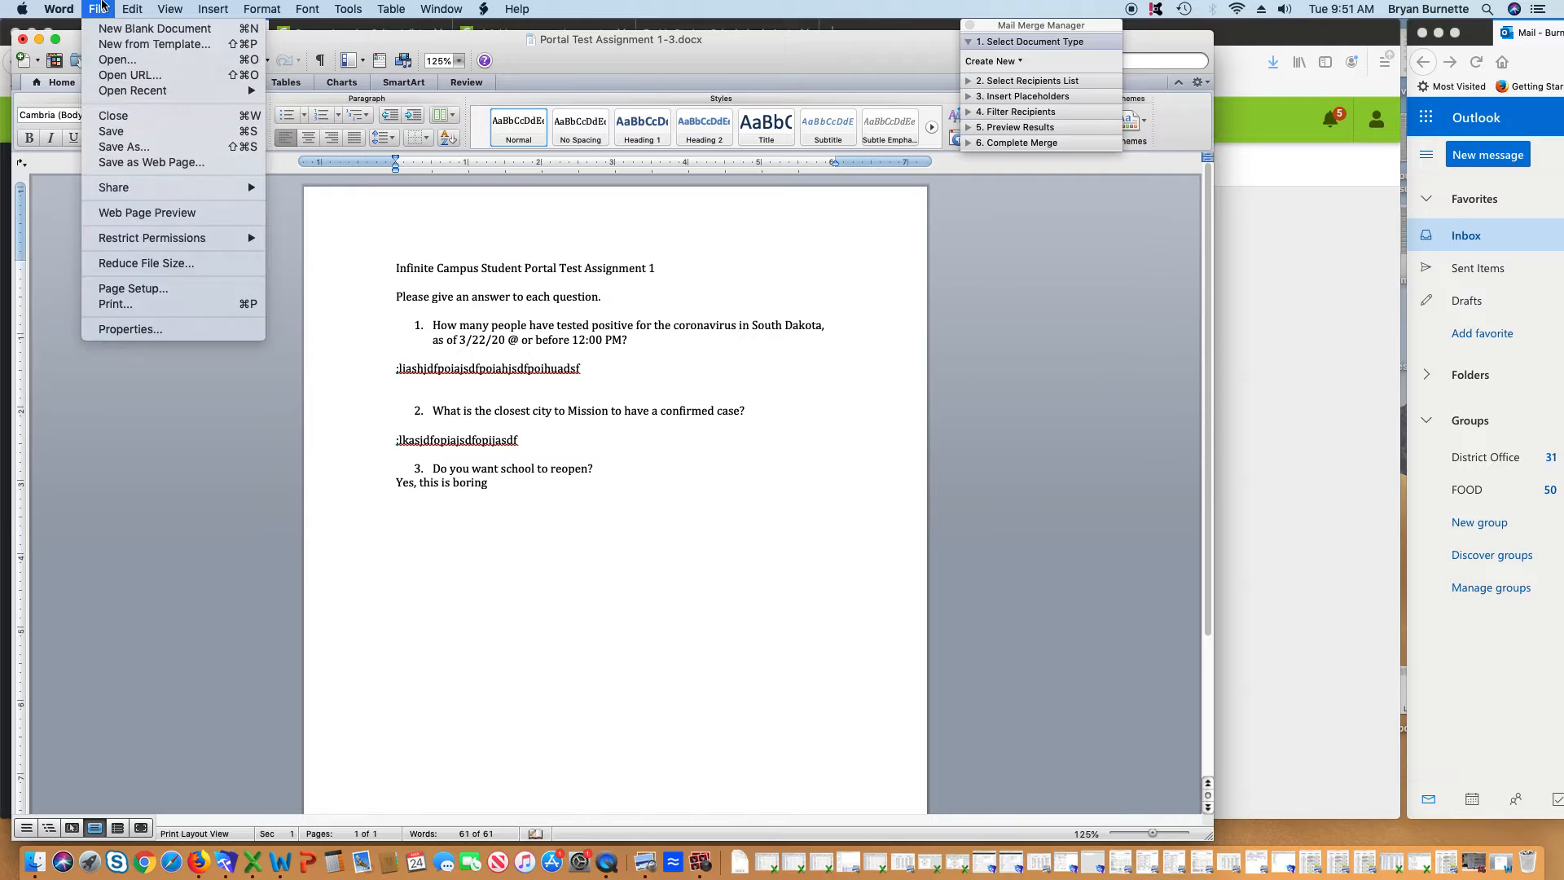
{"action": "left_click", "coordinate": [130, 147]}
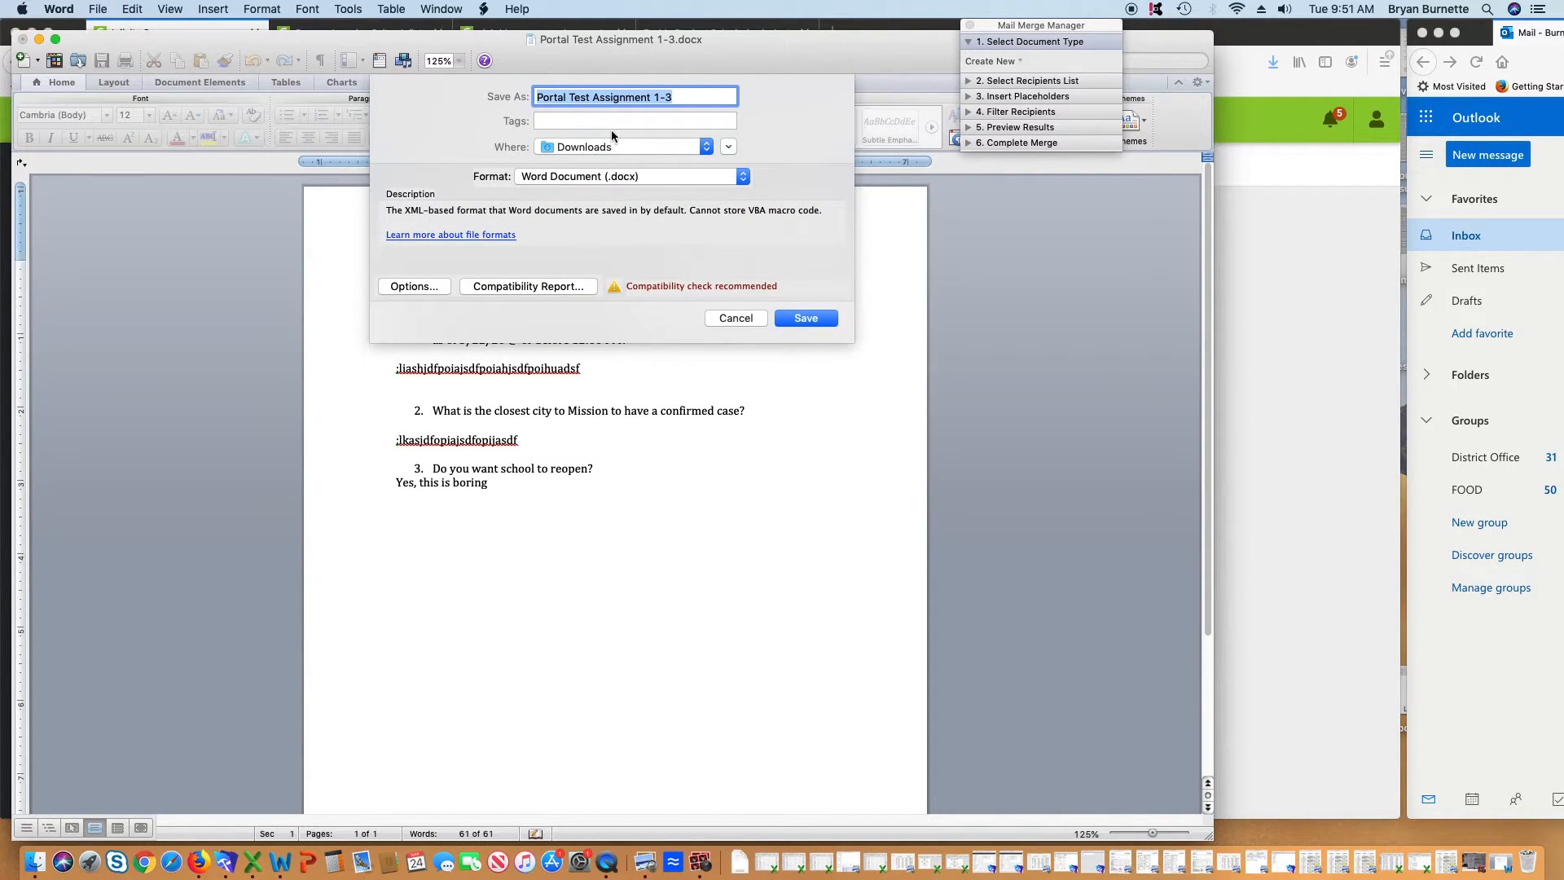
{"action": "left_click", "coordinate": [613, 147]}
{"action": "left_click", "coordinate": [614, 330]}
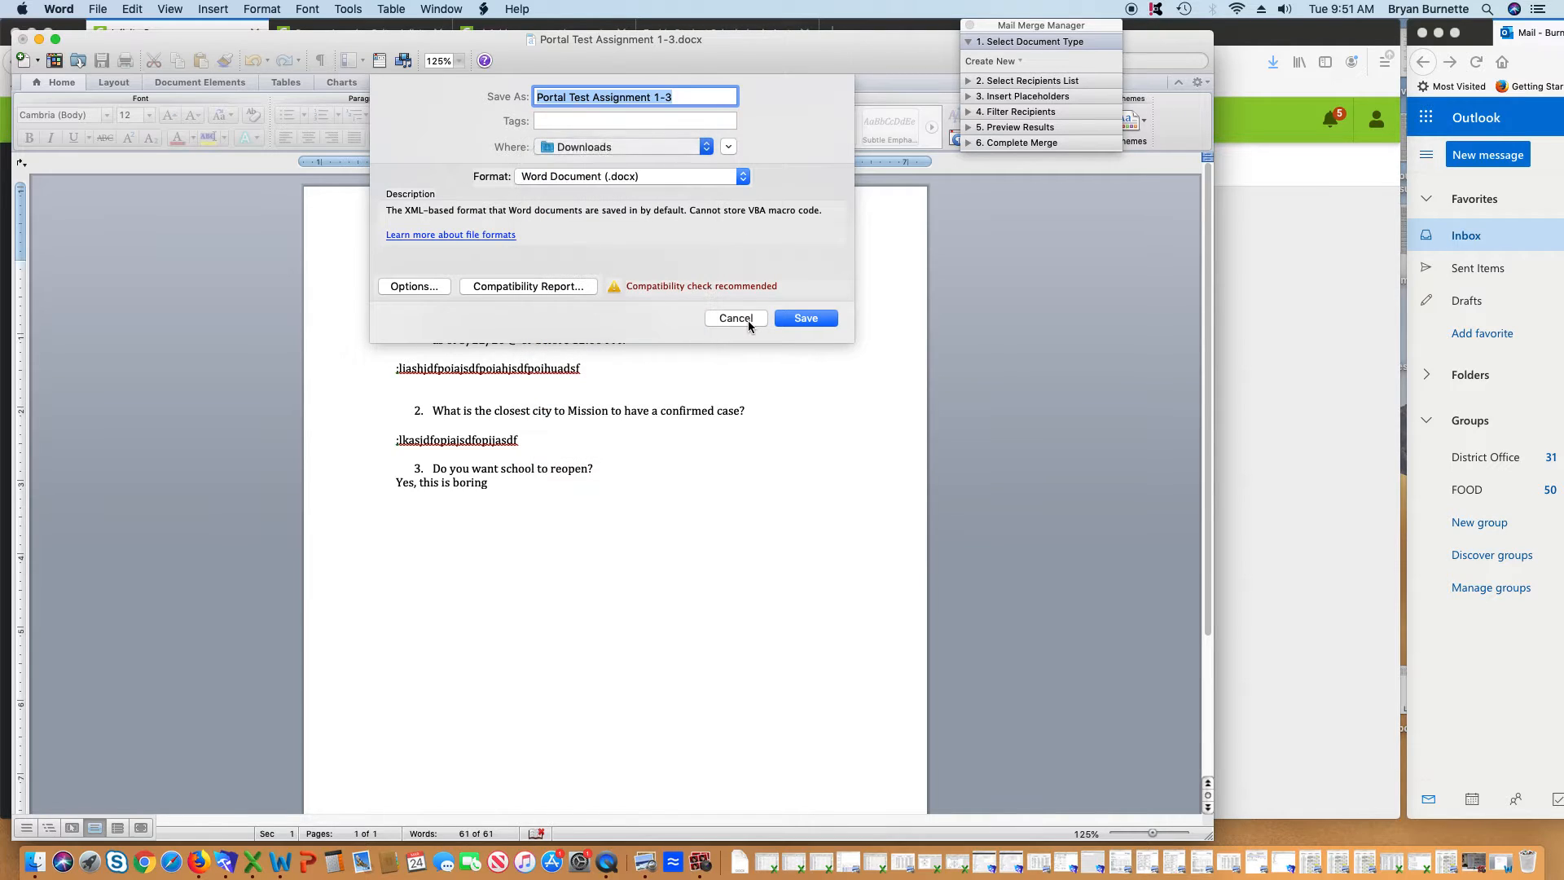
{"action": "left_click", "coordinate": [832, 319]}
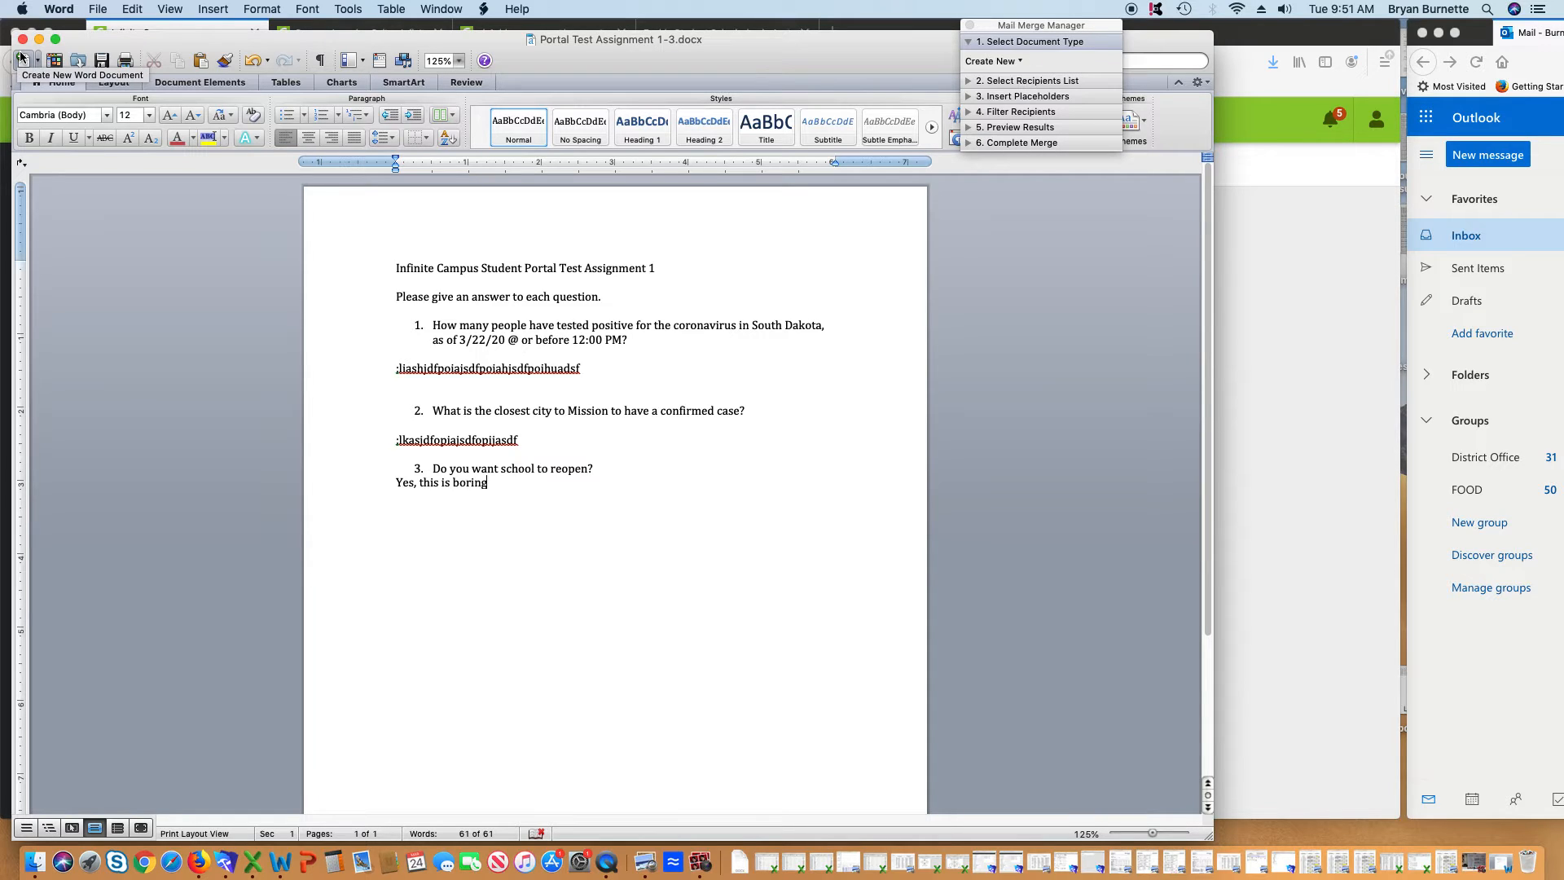
Close the saved Word document and return to the browser
{"action": "left_click_drag", "start_coordinate": [345, 39], "coordinate": [326, 28]}
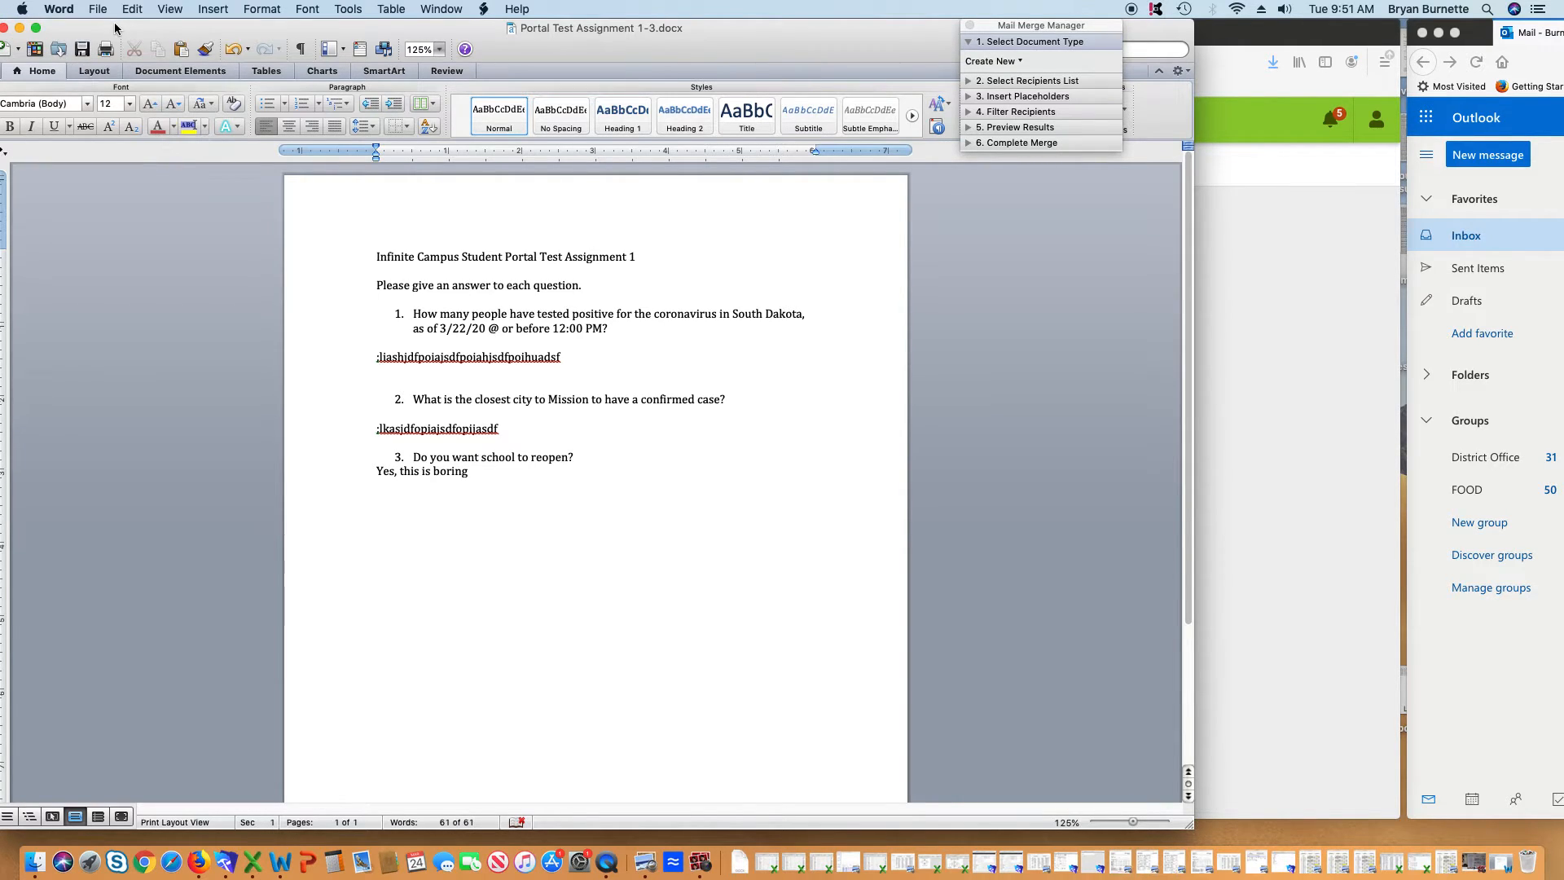
{"action": "left_click_drag", "start_coordinate": [45, 32], "coordinate": [87, 32]}
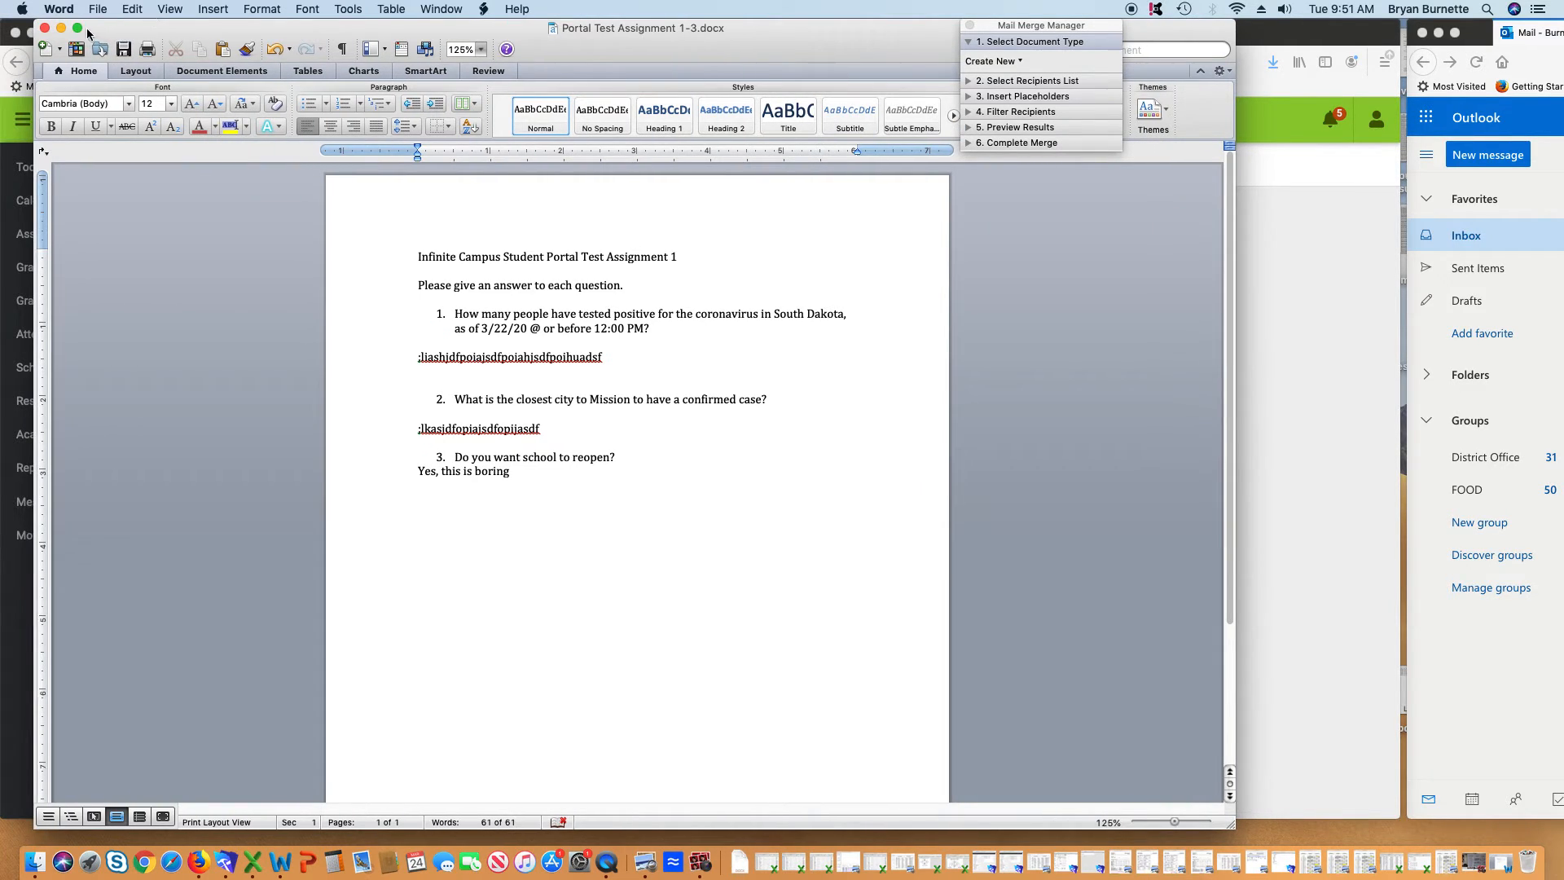
{"action": "left_click", "coordinate": [46, 31]}
{"action": "left_click", "coordinate": [782, 590]}
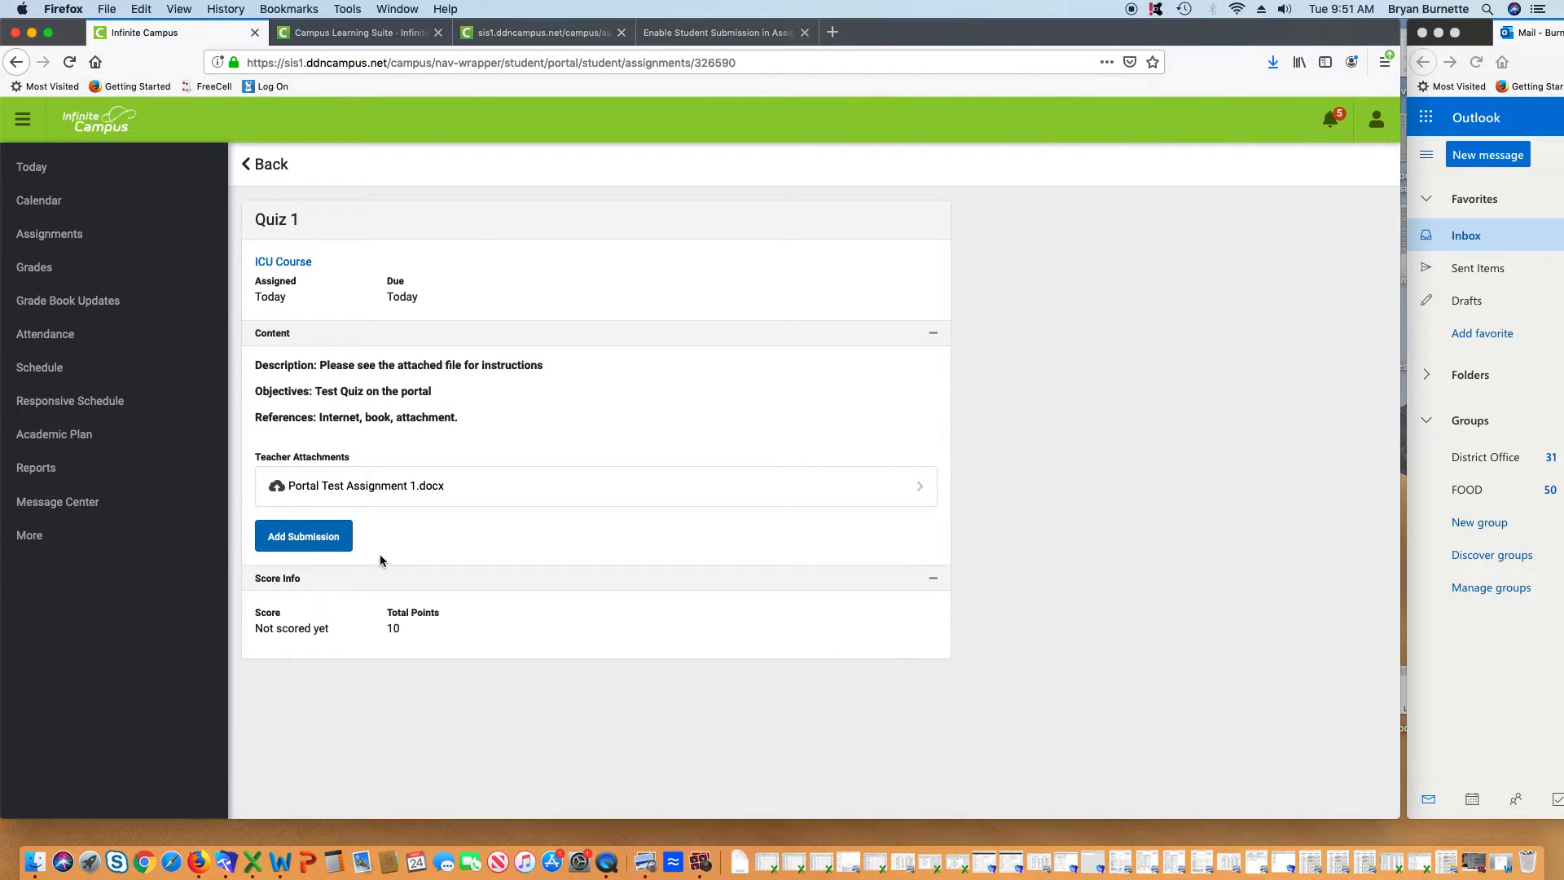
Start a Quiz 1 submission answering Q1 'Heck if fry no', Q2 'ditto', and beginning Q3
{"action": "left_click", "coordinate": [295, 537]}
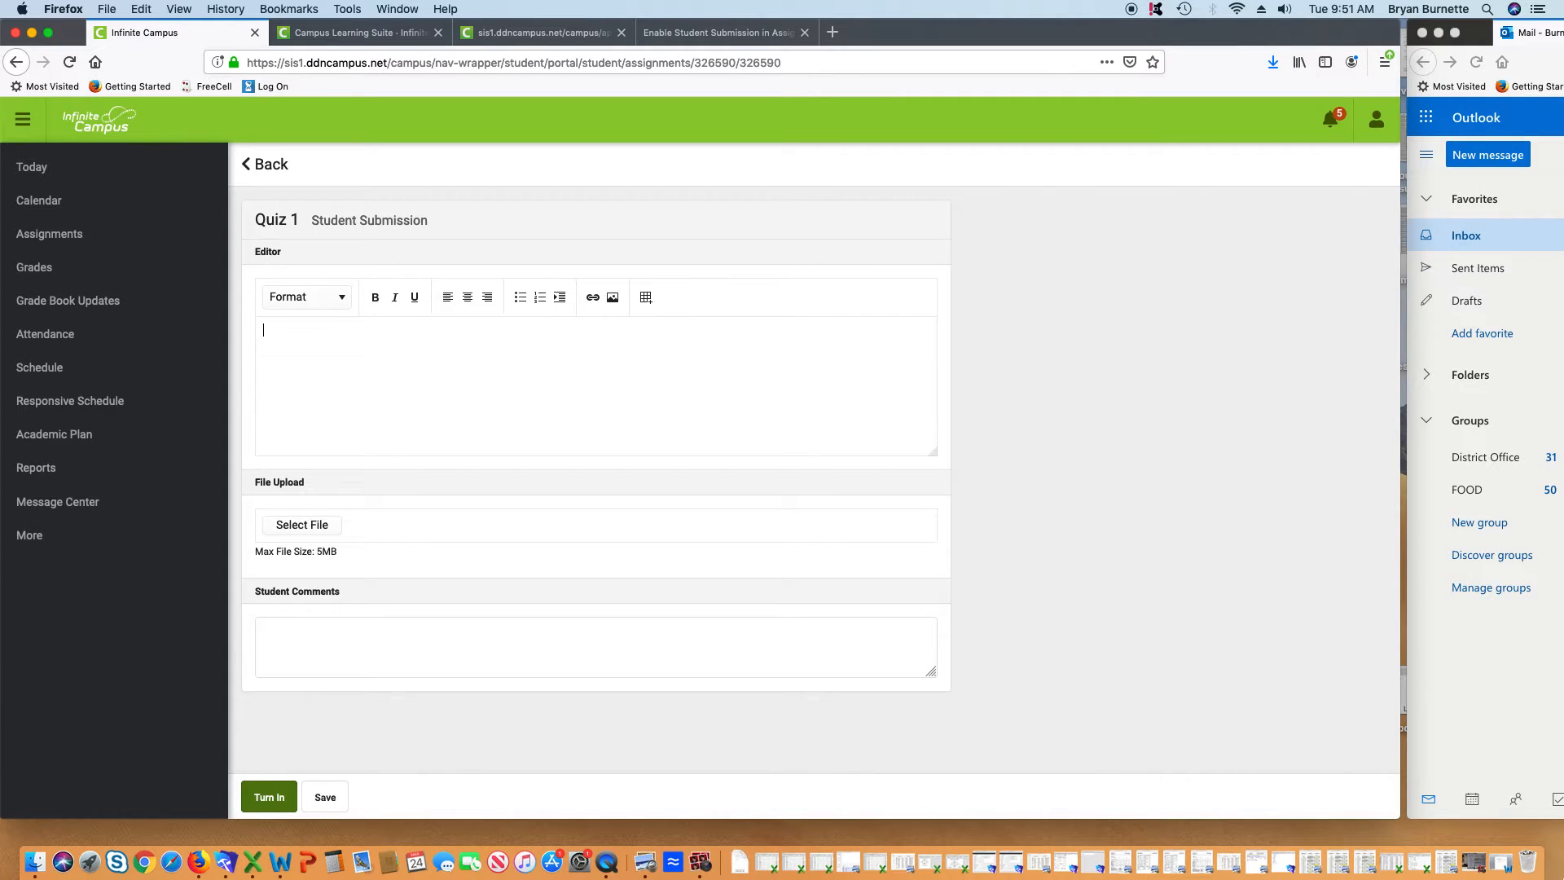
{"action": "type", "text": "Q1.  Heck if fry no"}
{"action": "key", "text": "Return"}
{"action": "type", "text": "Q2. ditto"}
{"action": "key", "text": "Return"}
{"action": "type", "text": "Q3"}
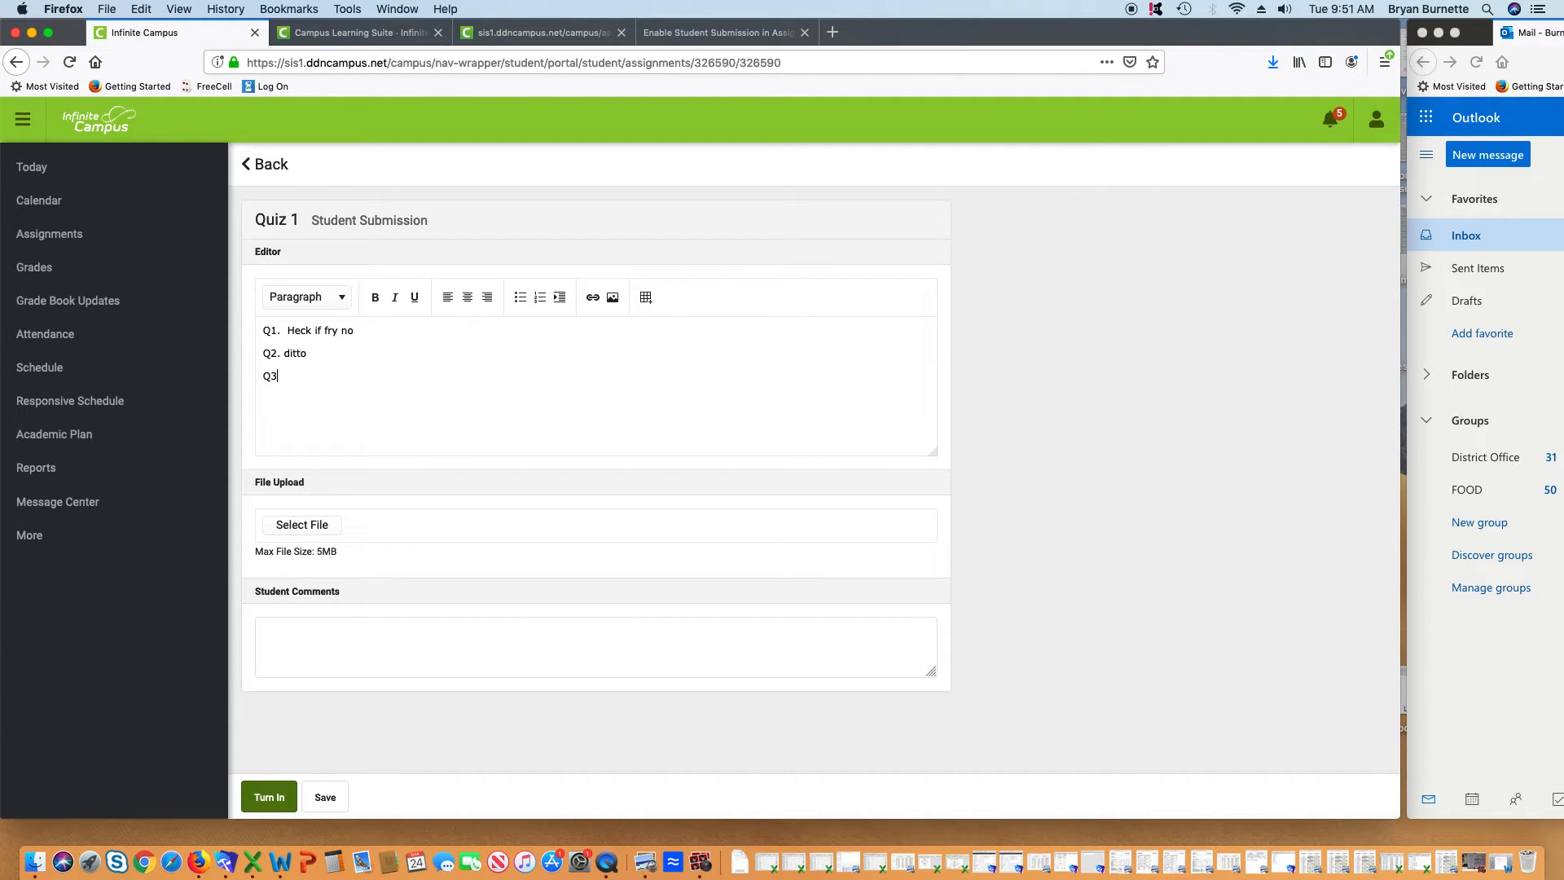
{"action": "type", "text": ". Yes, please open school, I'm bored."}
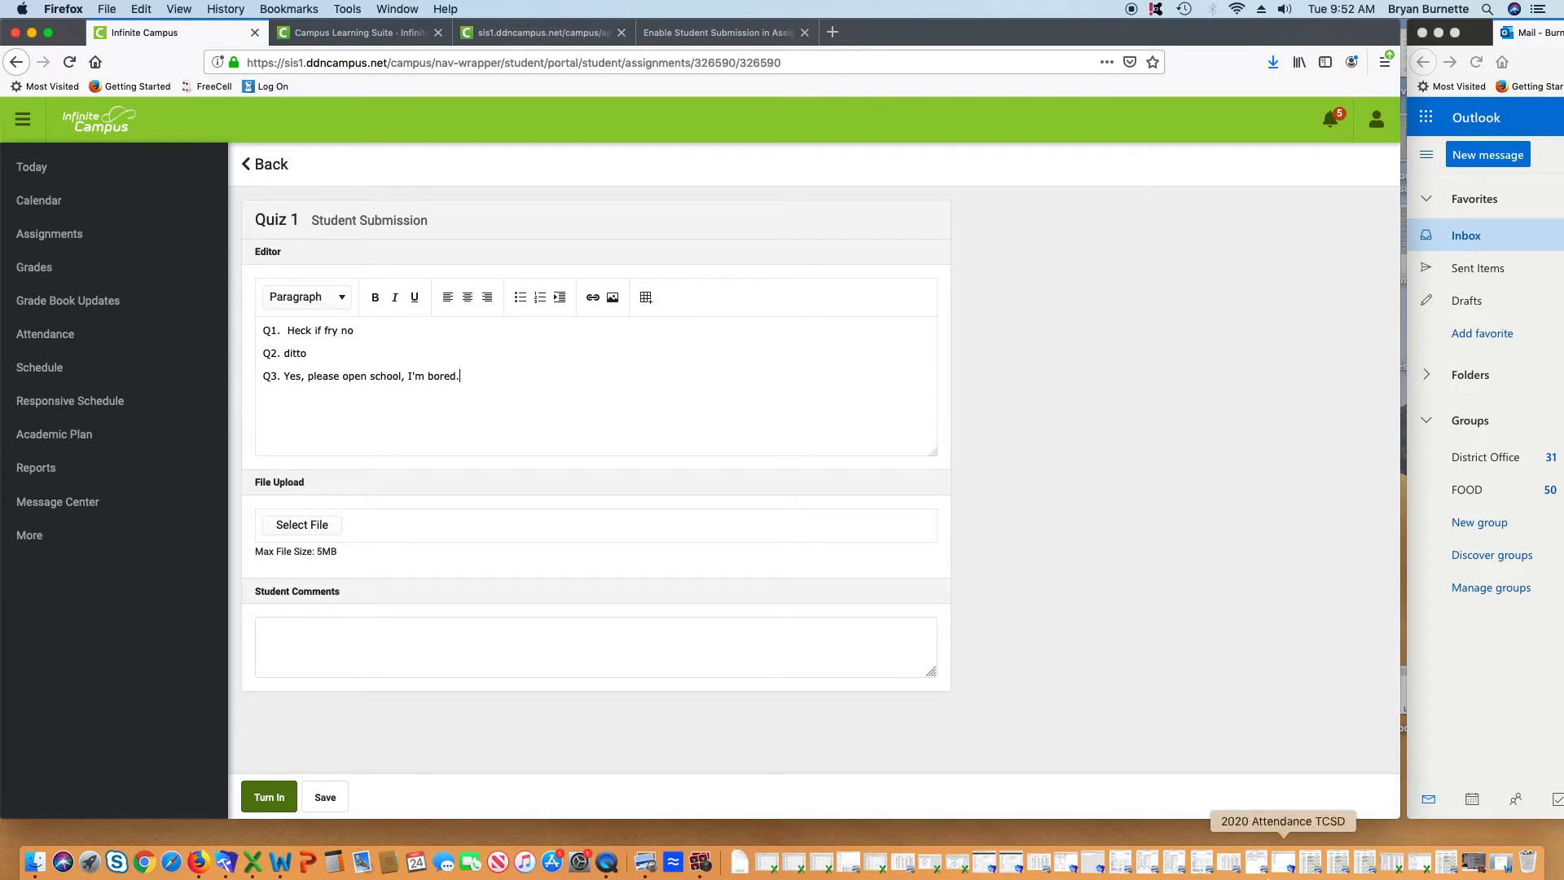
Attach Portal Test Assignment 1-3.docx from the Desktop to the Quiz 1 submission
{"action": "left_click", "coordinate": [349, 524]}
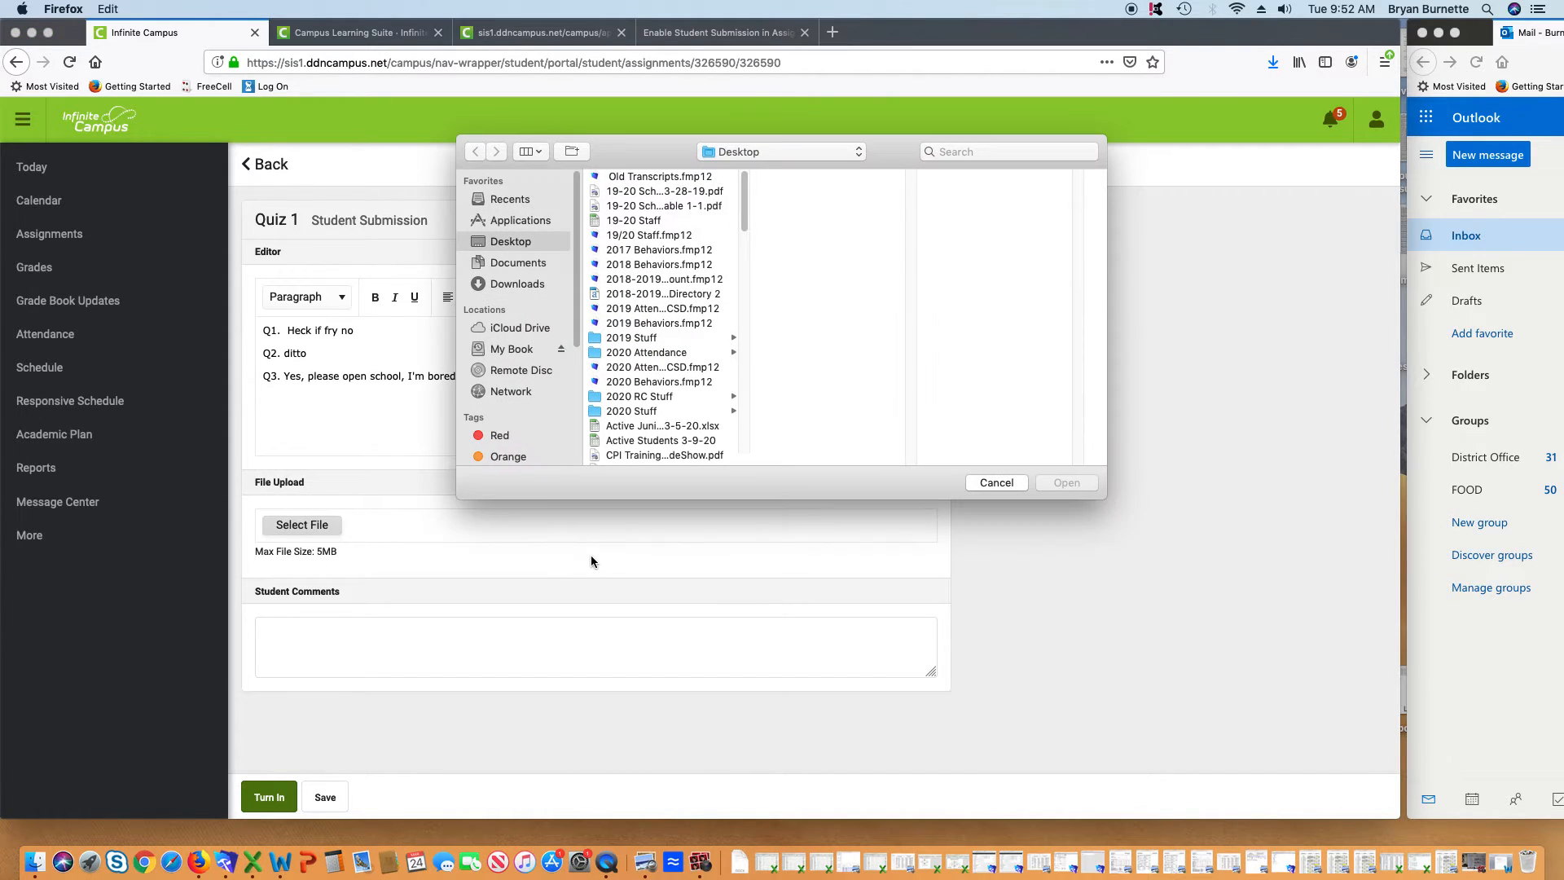
{"action": "scroll", "coordinate": [668, 342], "scroll_direction": "down", "scroll_amount": 10}
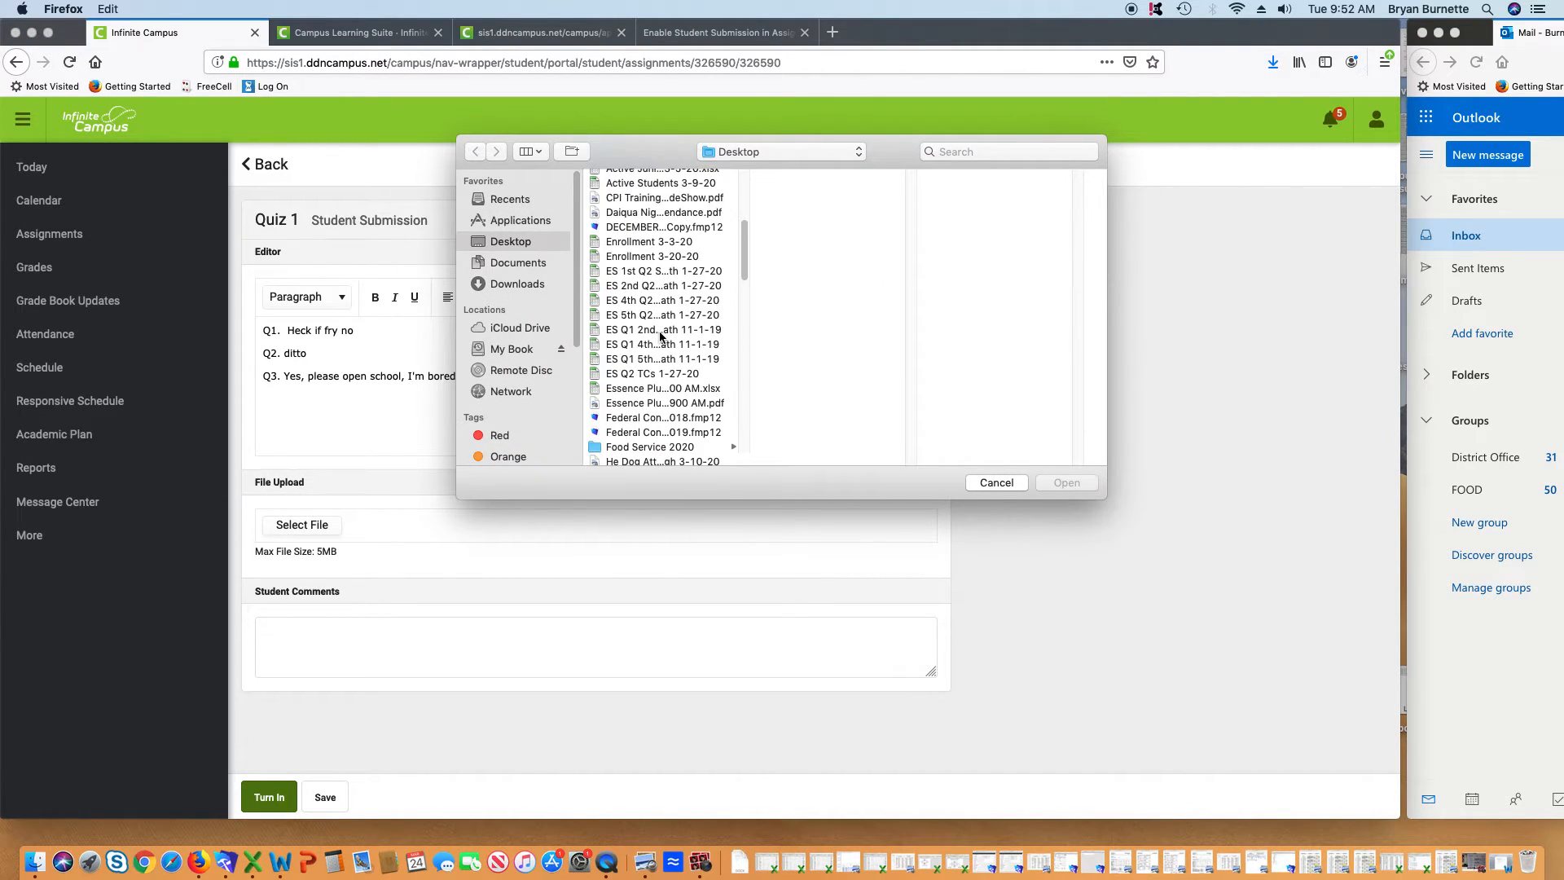
{"action": "scroll", "coordinate": [683, 352], "scroll_direction": "down", "scroll_amount": 5}
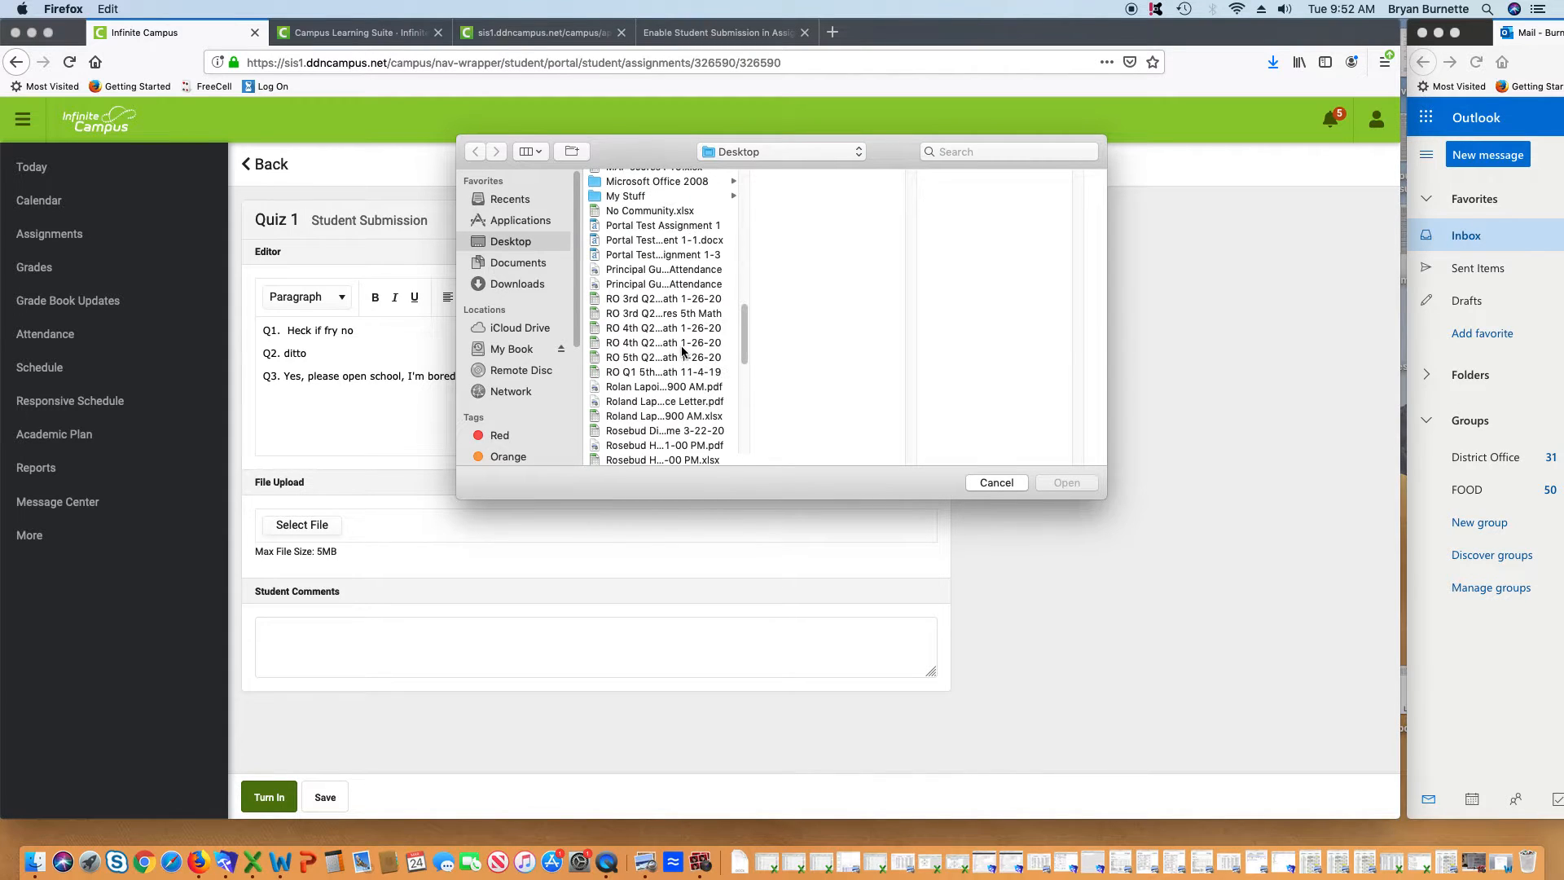
{"action": "left_click", "coordinate": [691, 253]}
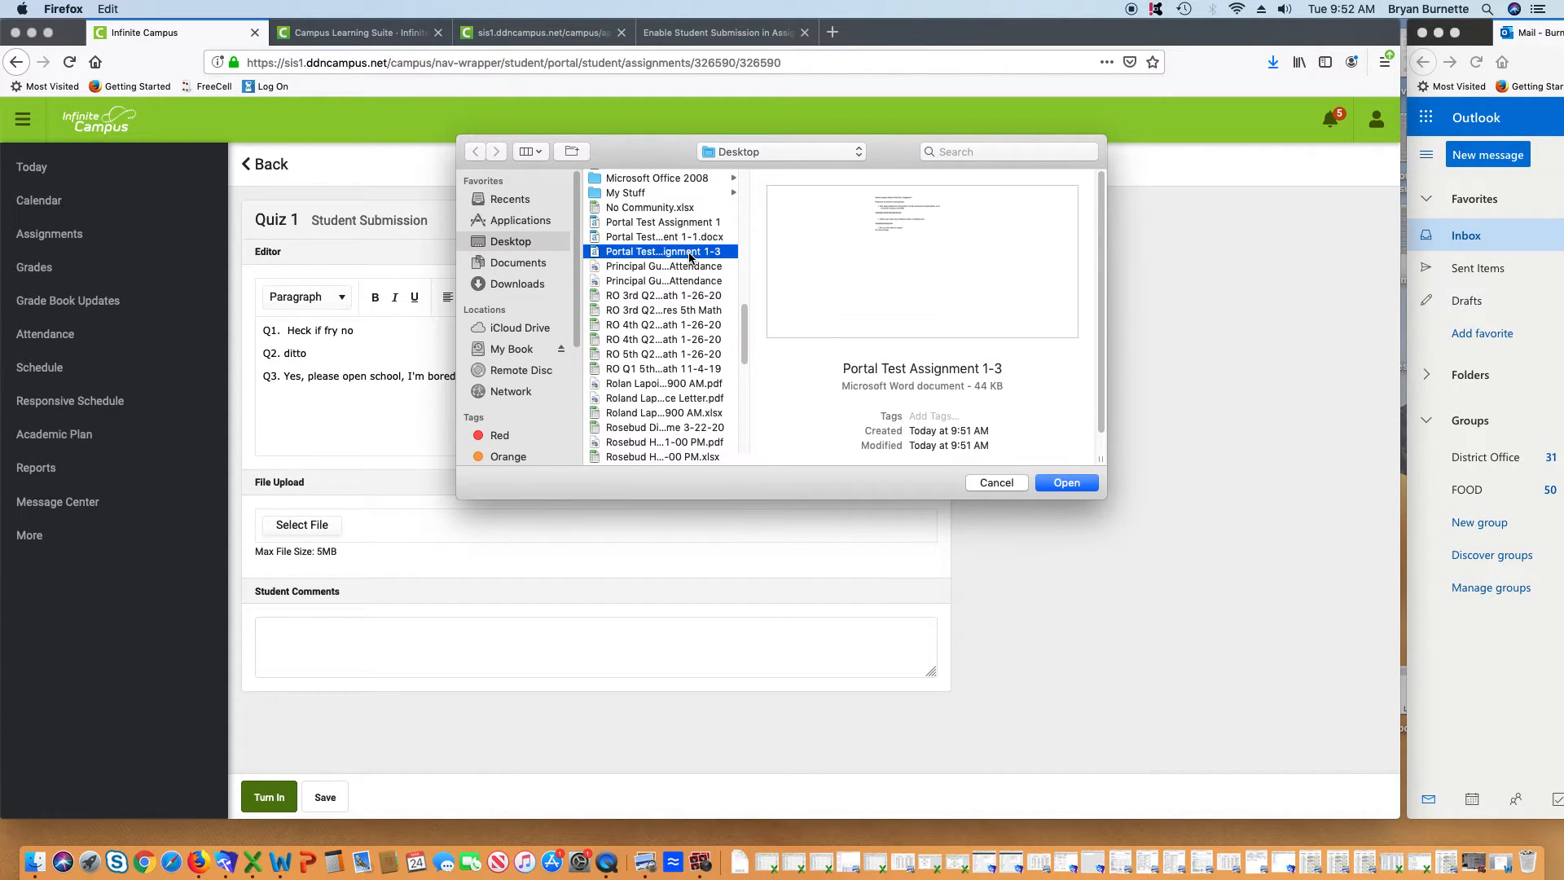
{"action": "left_click", "coordinate": [1070, 484]}
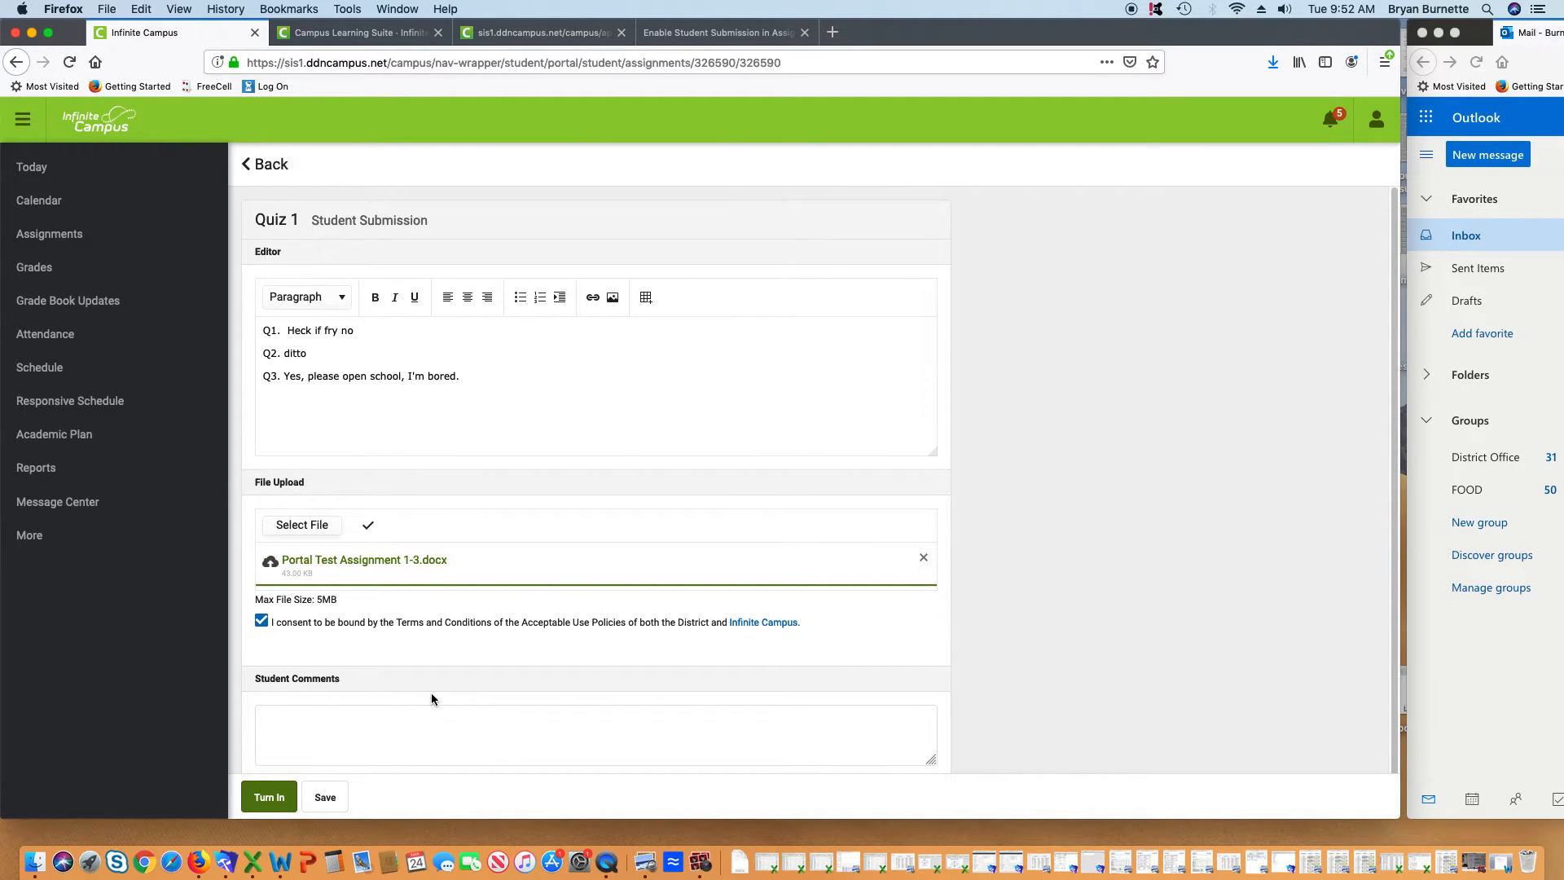
{"action": "left_click", "coordinate": [325, 532]}
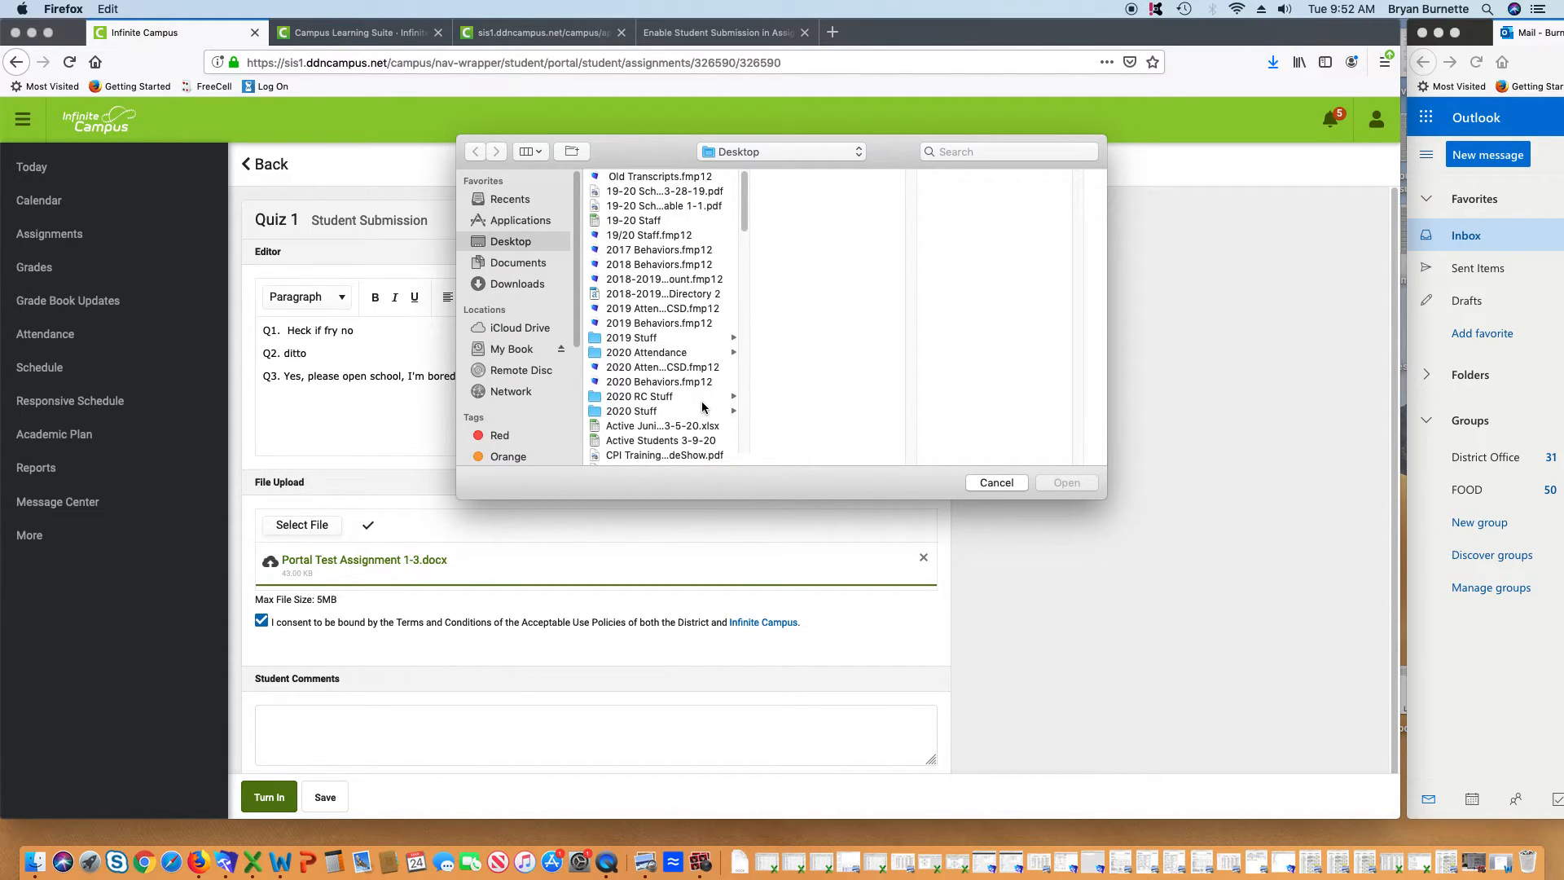
Upload Test Photo 1.jpg from the Desktop as the submission's second file
{"action": "scroll", "coordinate": [702, 407], "scroll_direction": "down", "scroll_amount": 10}
{"action": "scroll", "coordinate": [702, 408], "scroll_direction": "down", "scroll_amount": 5}
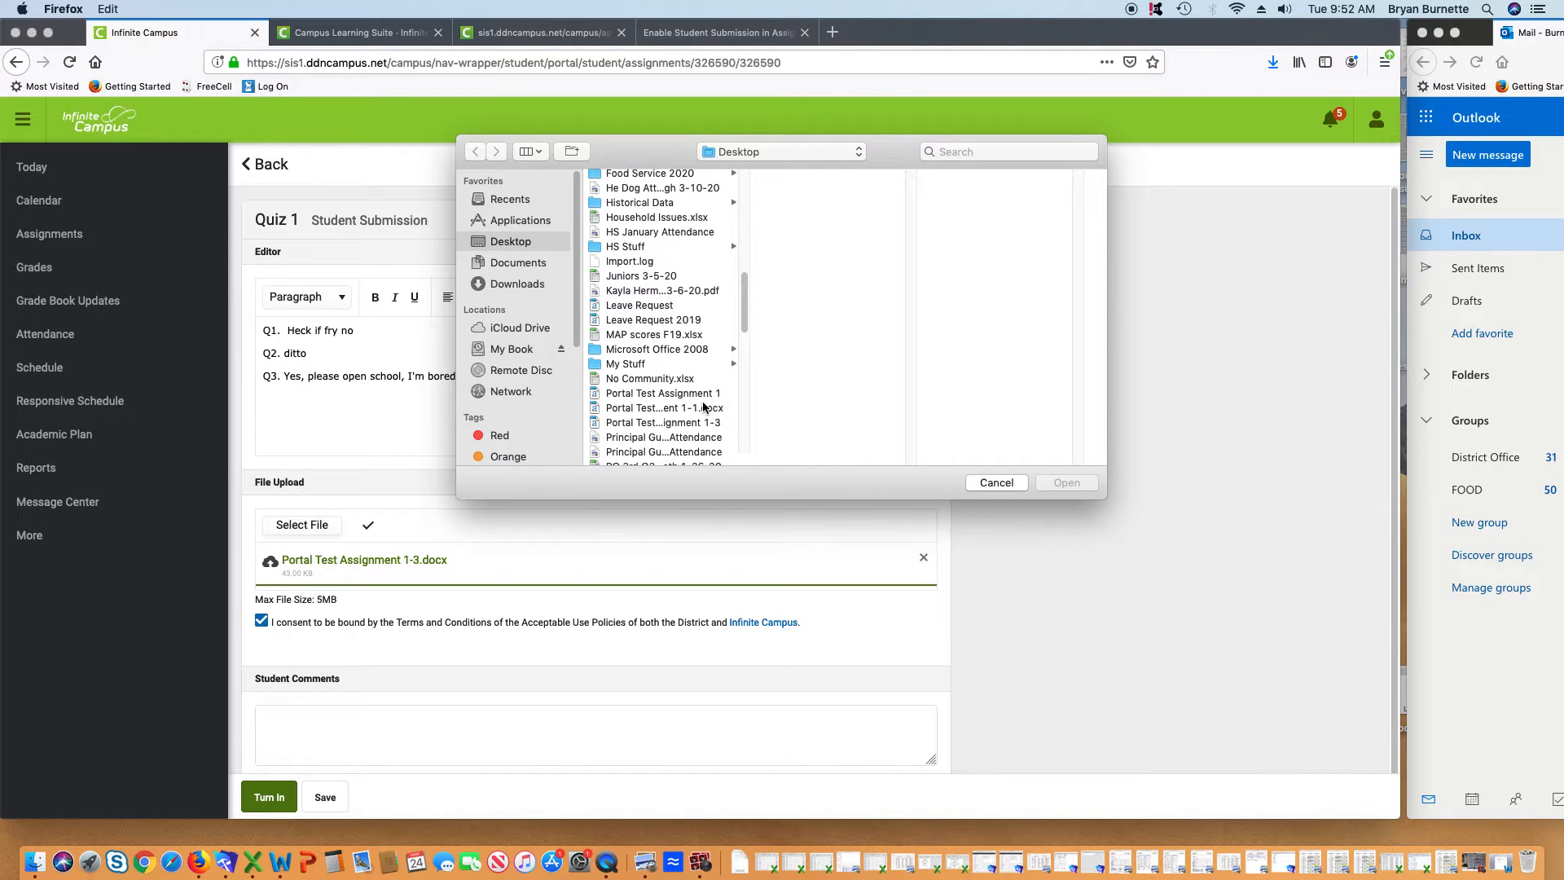
{"action": "scroll", "coordinate": [702, 407], "scroll_direction": "down", "scroll_amount": 5}
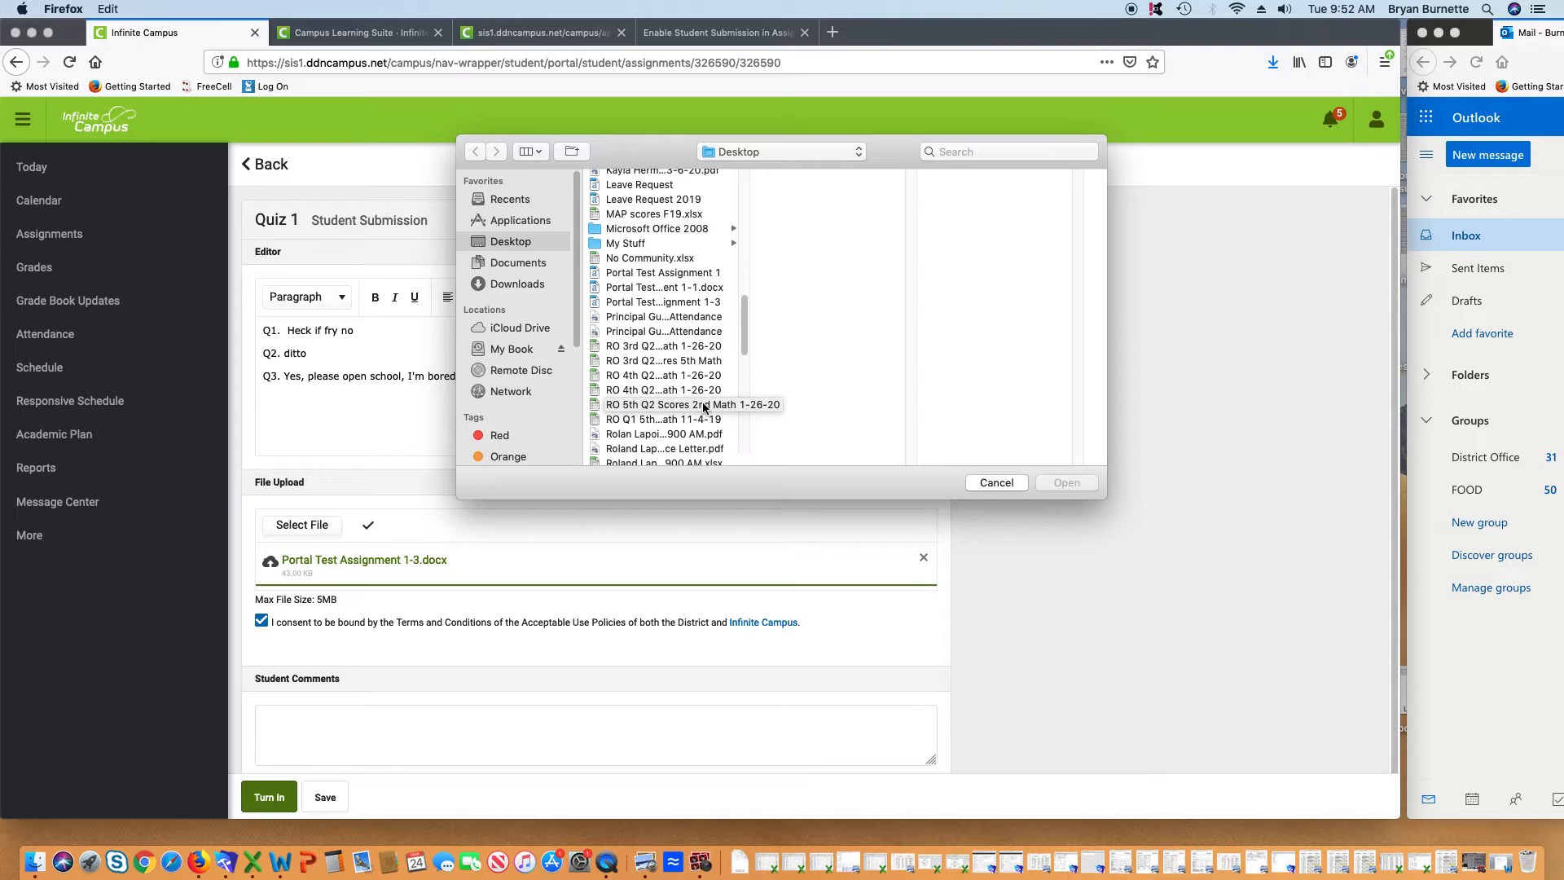
{"action": "scroll", "coordinate": [703, 407], "scroll_direction": "down", "scroll_amount": 10}
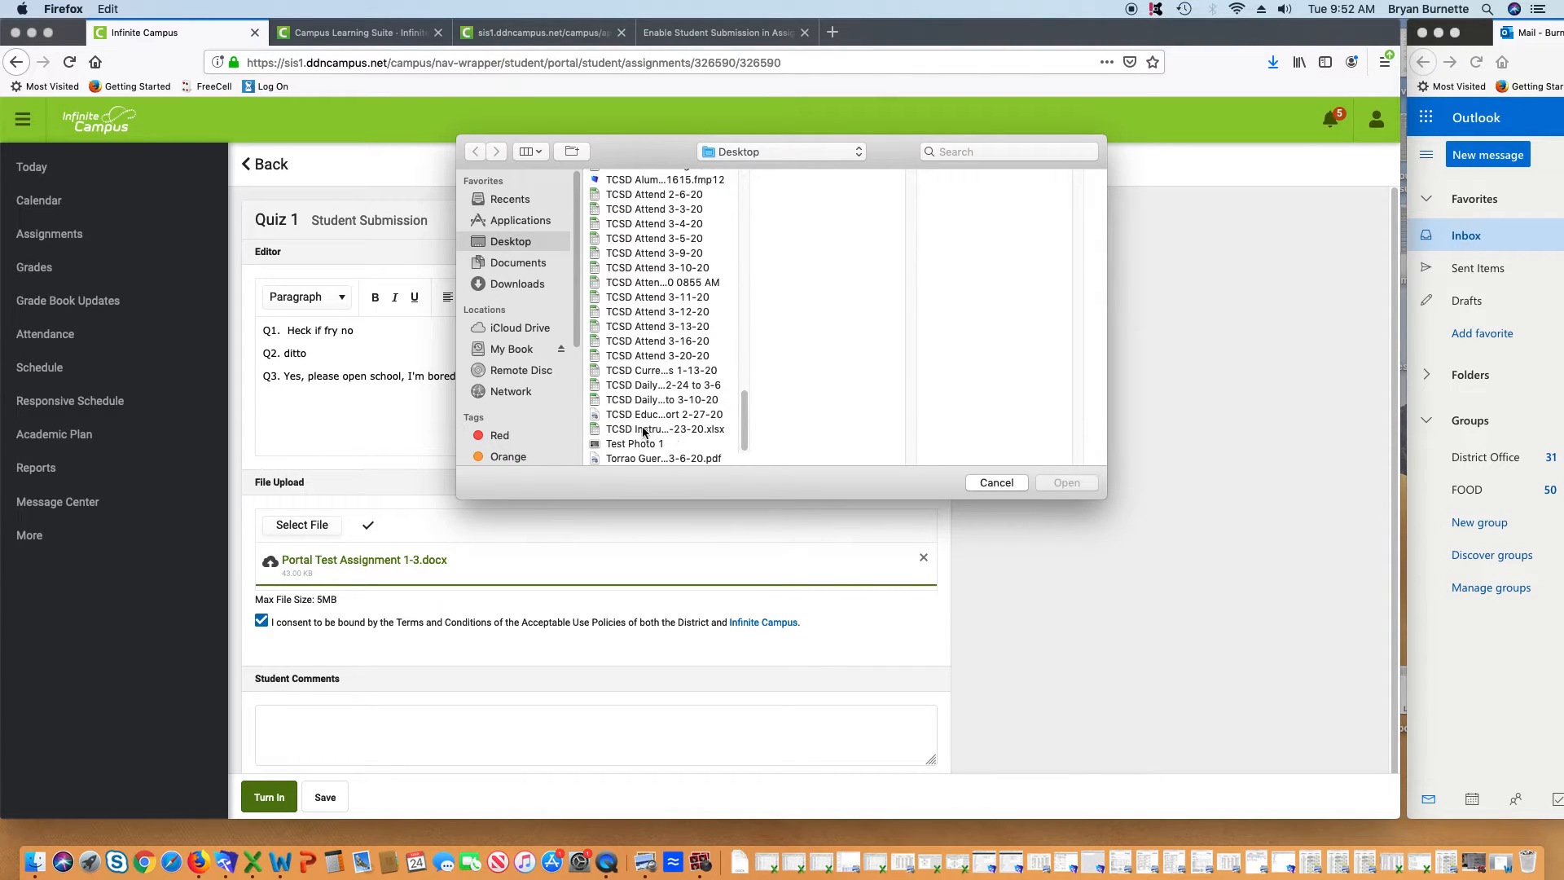
{"action": "left_click", "coordinate": [642, 443]}
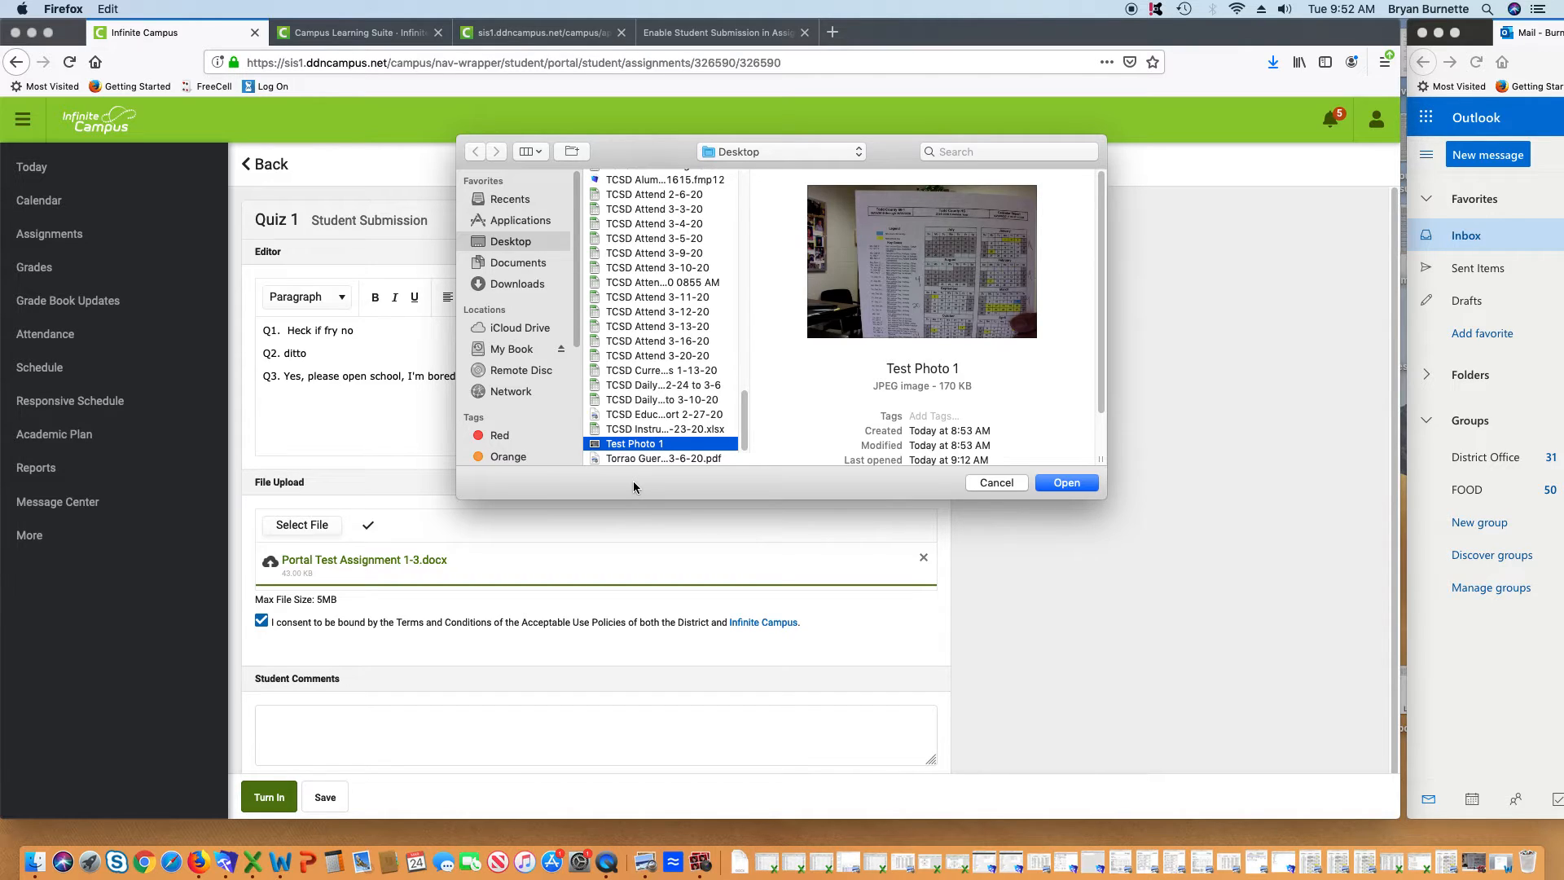
{"action": "left_click", "coordinate": [1069, 483]}
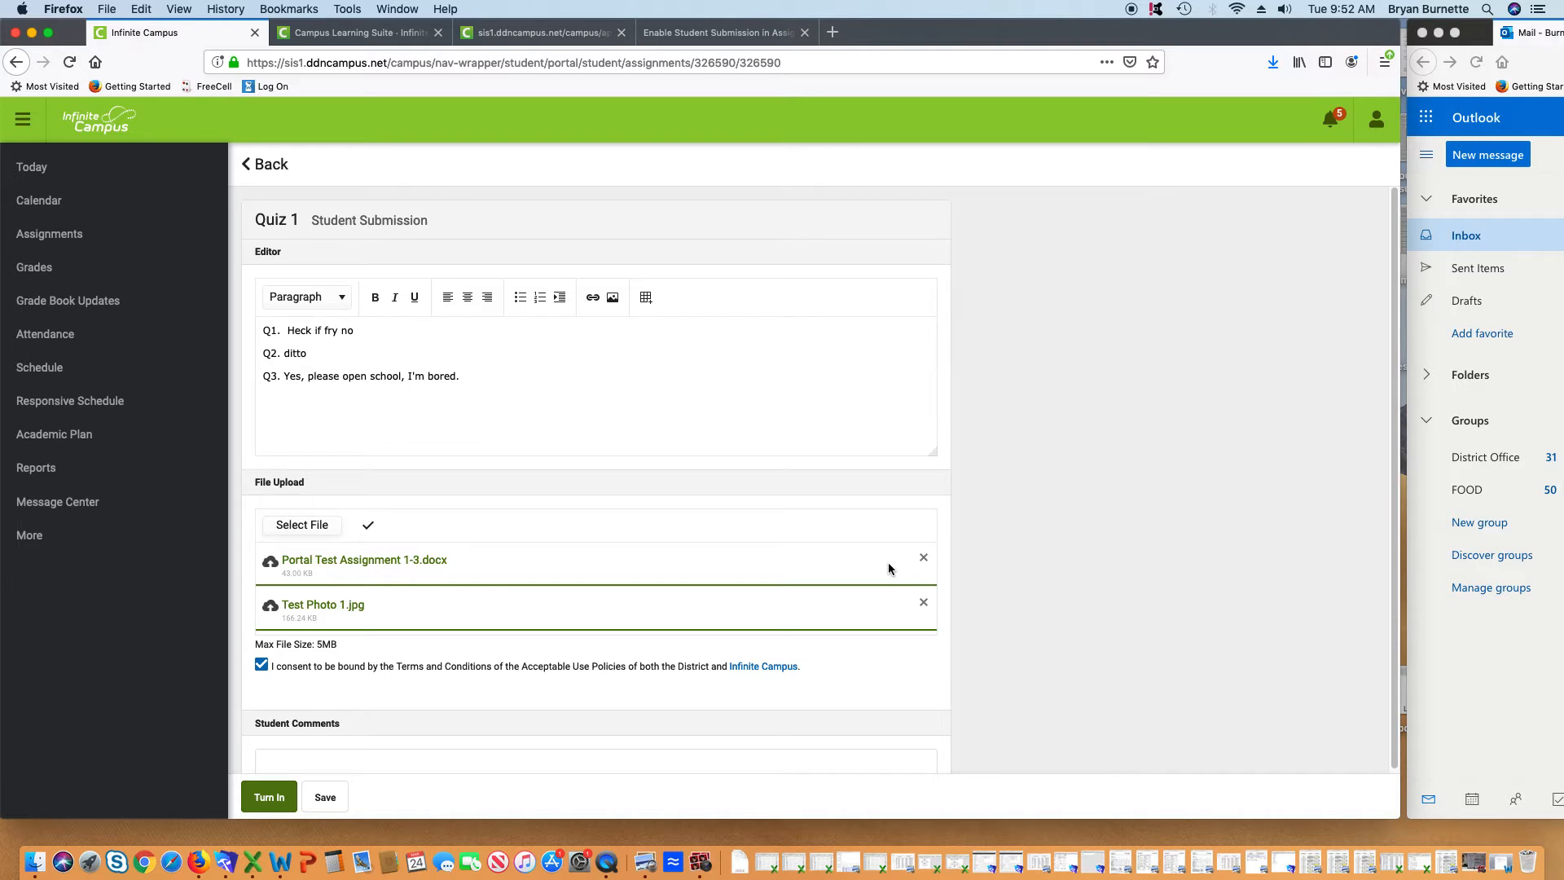
{"action": "scroll", "coordinate": [546, 615], "scroll_direction": "down", "scroll_amount": 1}
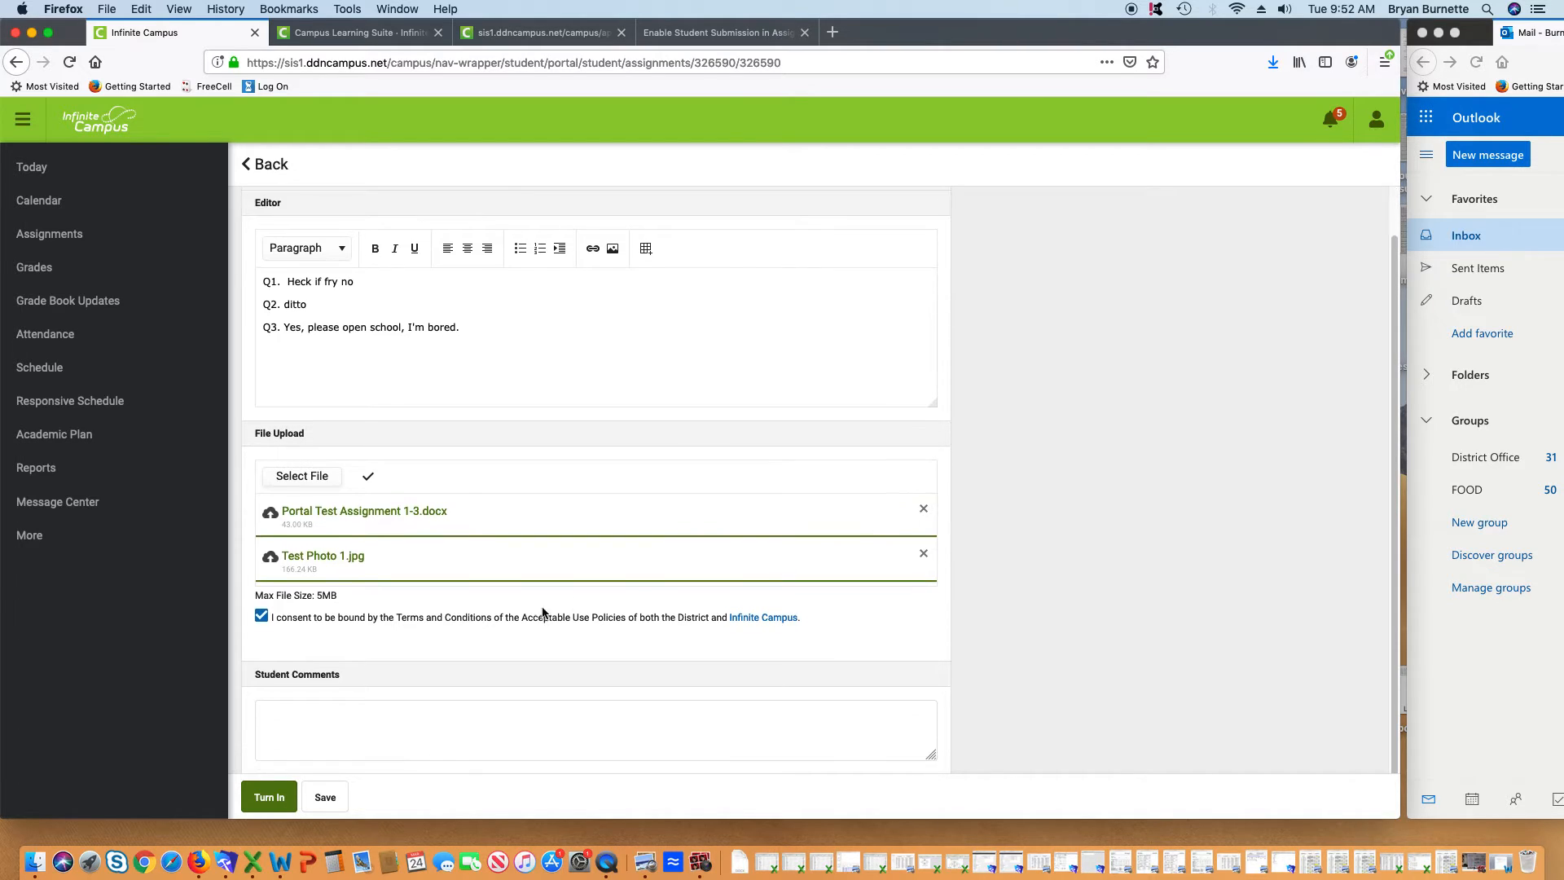
Add a placeholder student comment and turn in the Quiz 1 submission
{"action": "left_click", "coordinate": [321, 715]}
{"action": "type", "text": ";ladijsf"}
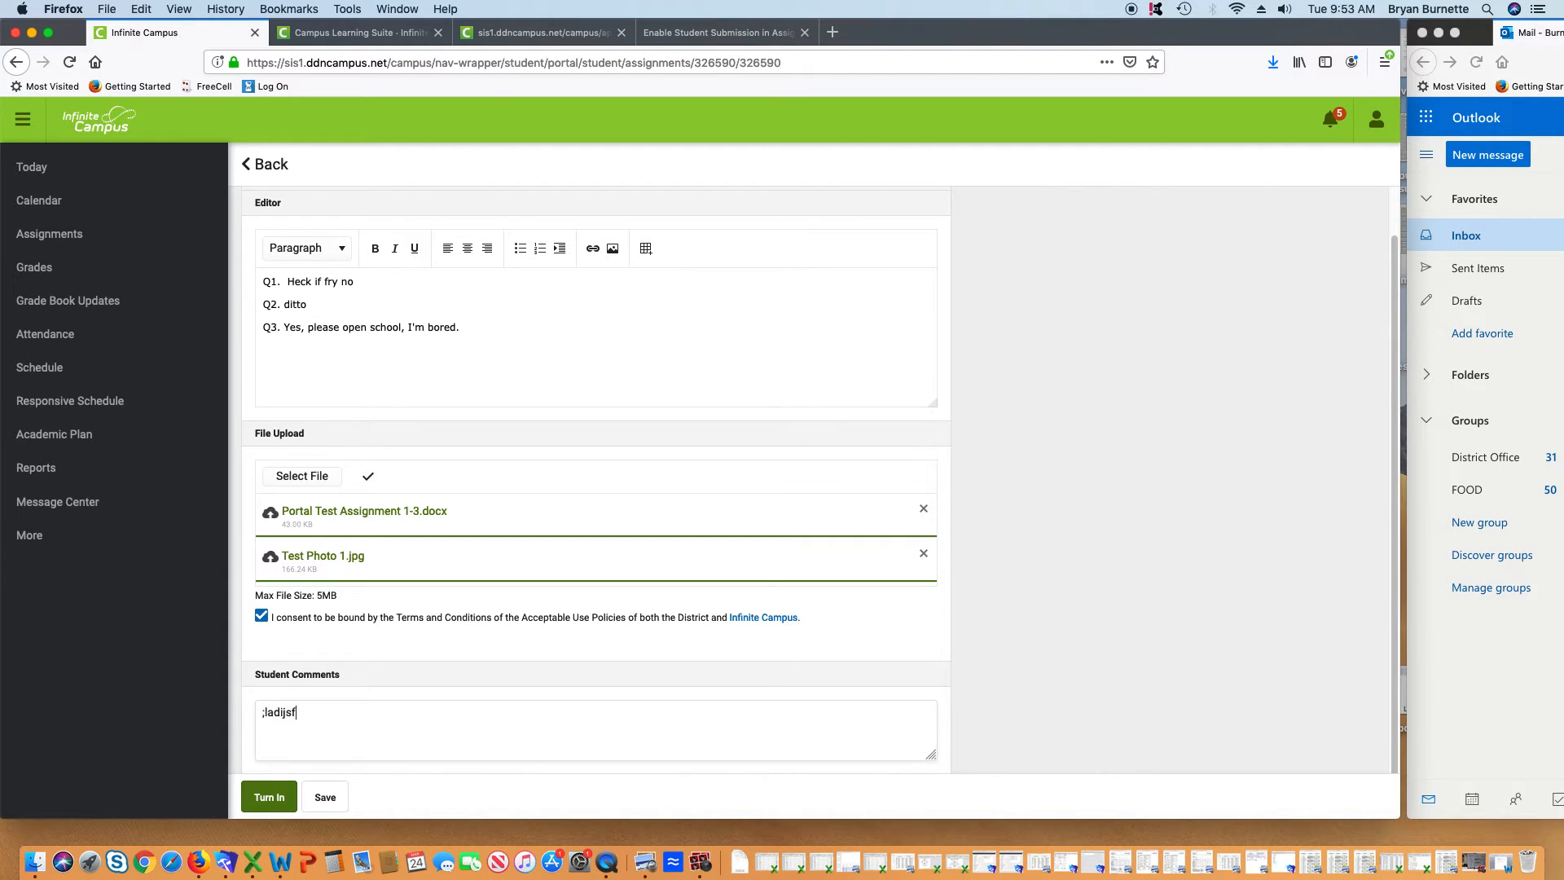
{"action": "type", "text": "poiasjdfpoaisjfzpsoeihjfrakosjdfopiajsdfaijsdfpoais"}
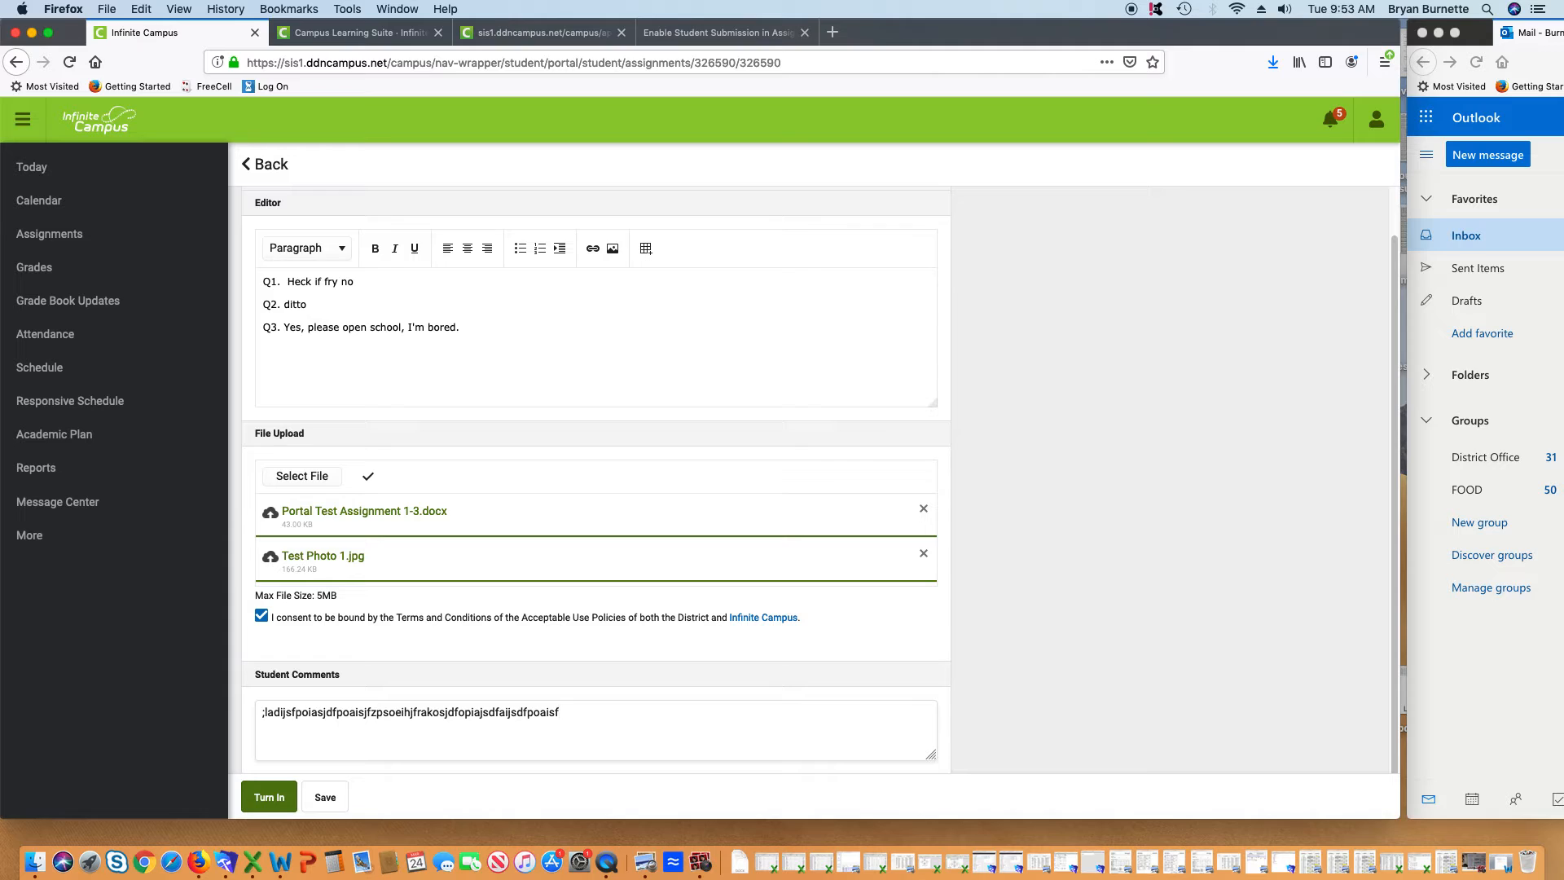
{"action": "type", "text": "f"}
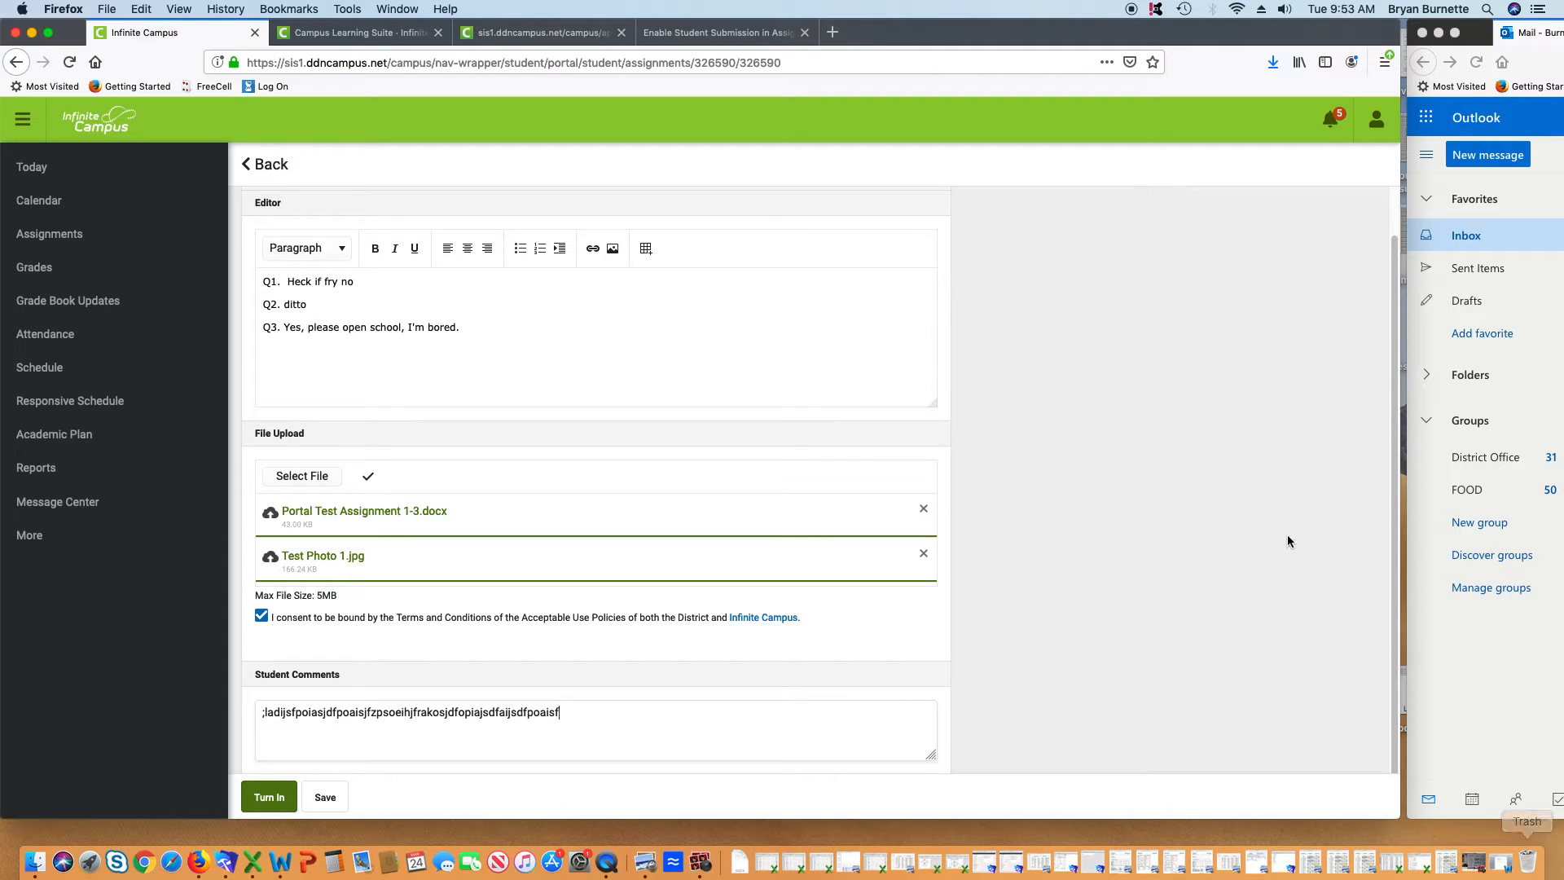
{"action": "left_click", "coordinate": [273, 802]}
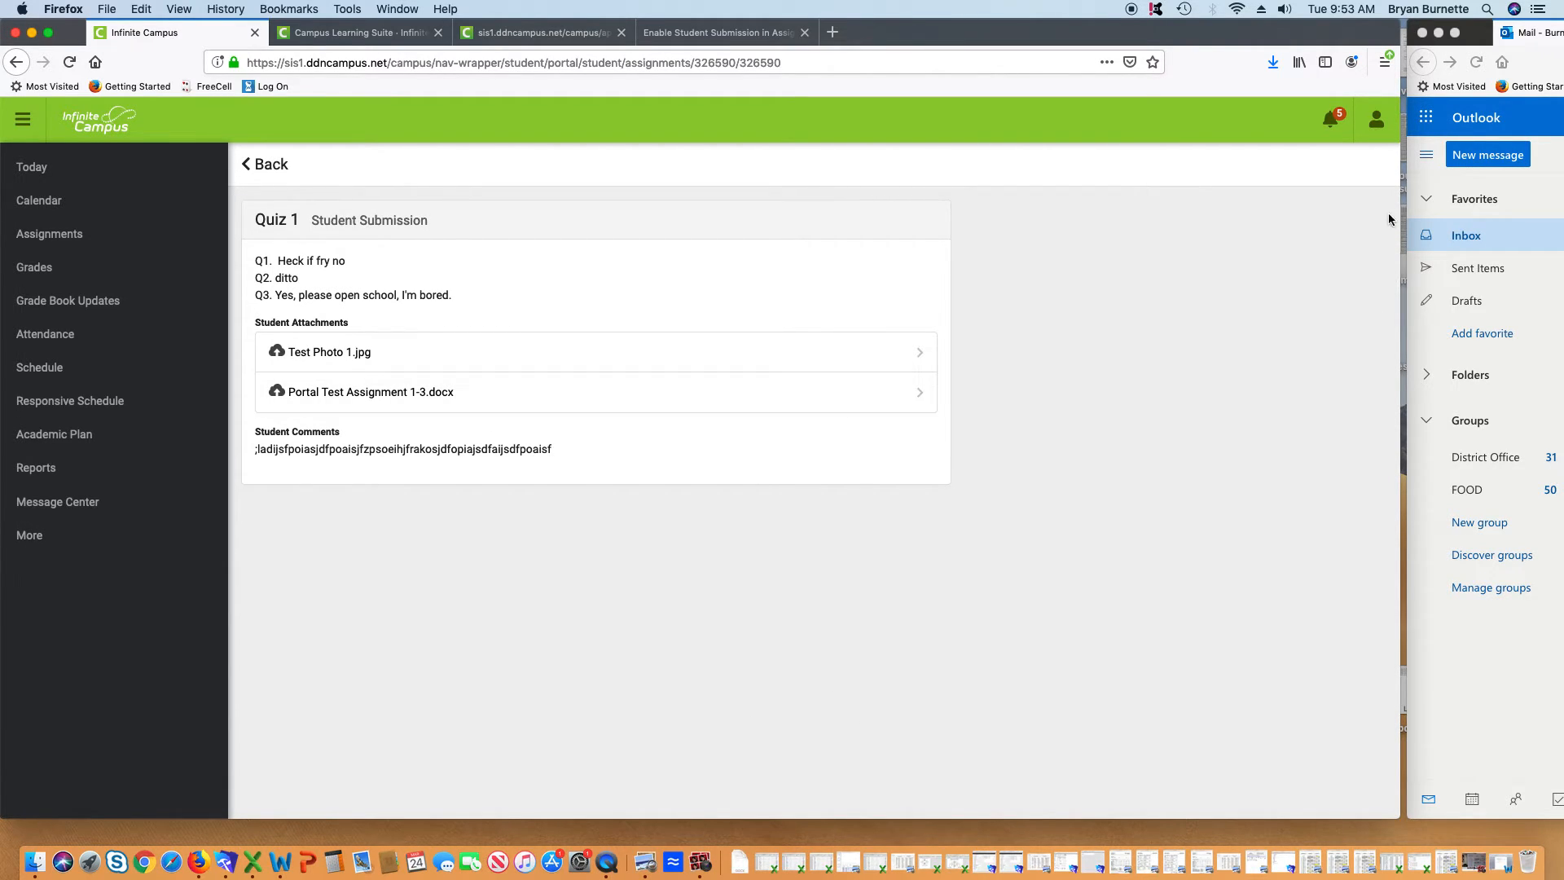
{"action": "left_click", "coordinate": [1376, 119]}
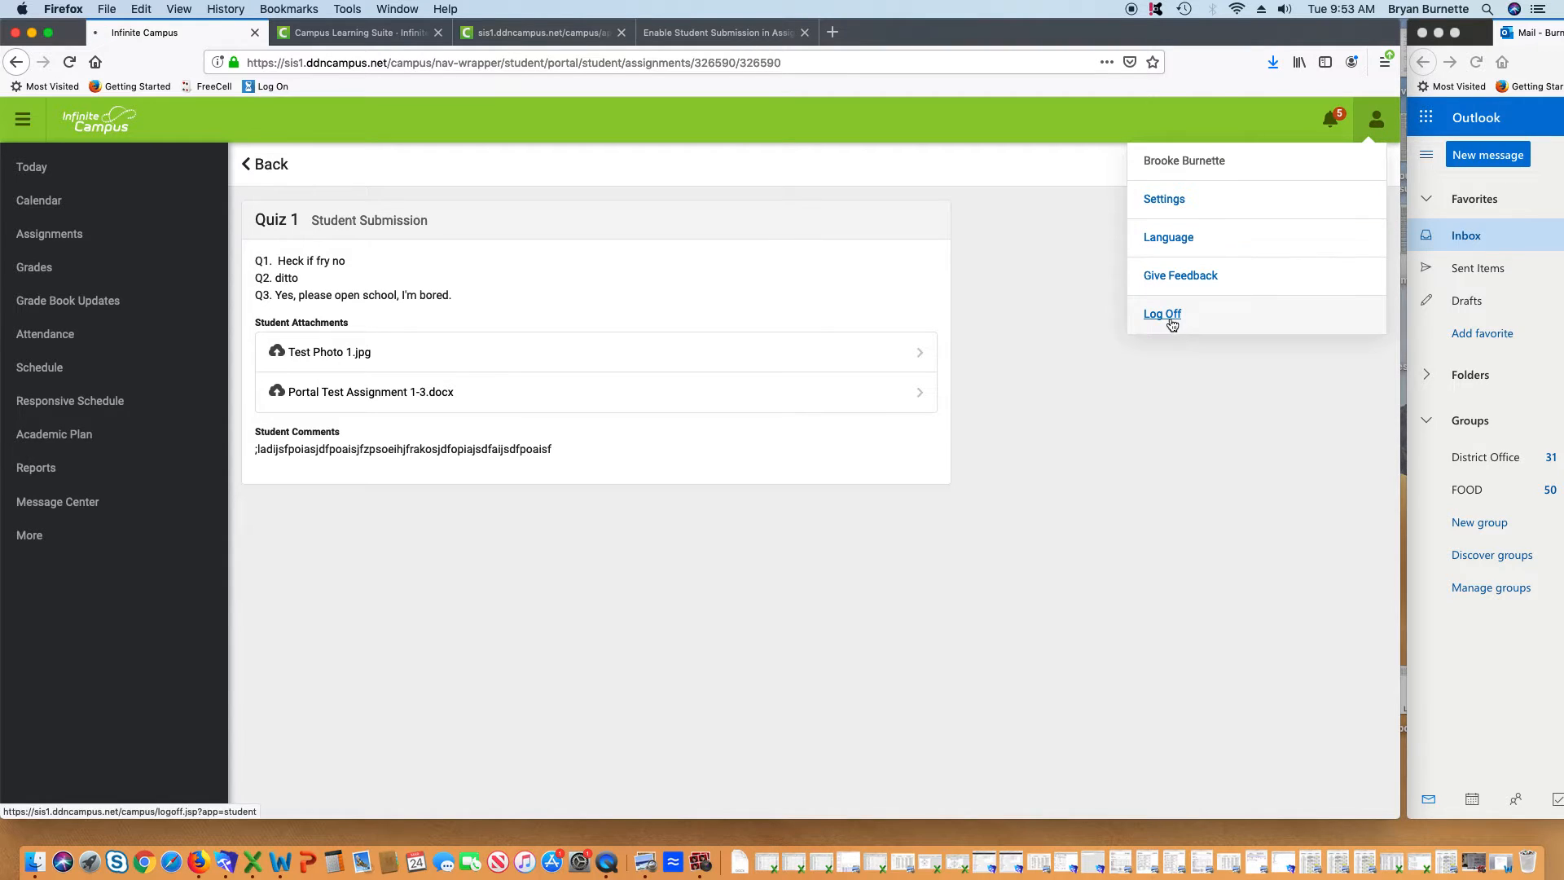
Log off the student portal and sign back in with the staff credentials, reaching Instruction
{"action": "left_click", "coordinate": [1162, 315]}
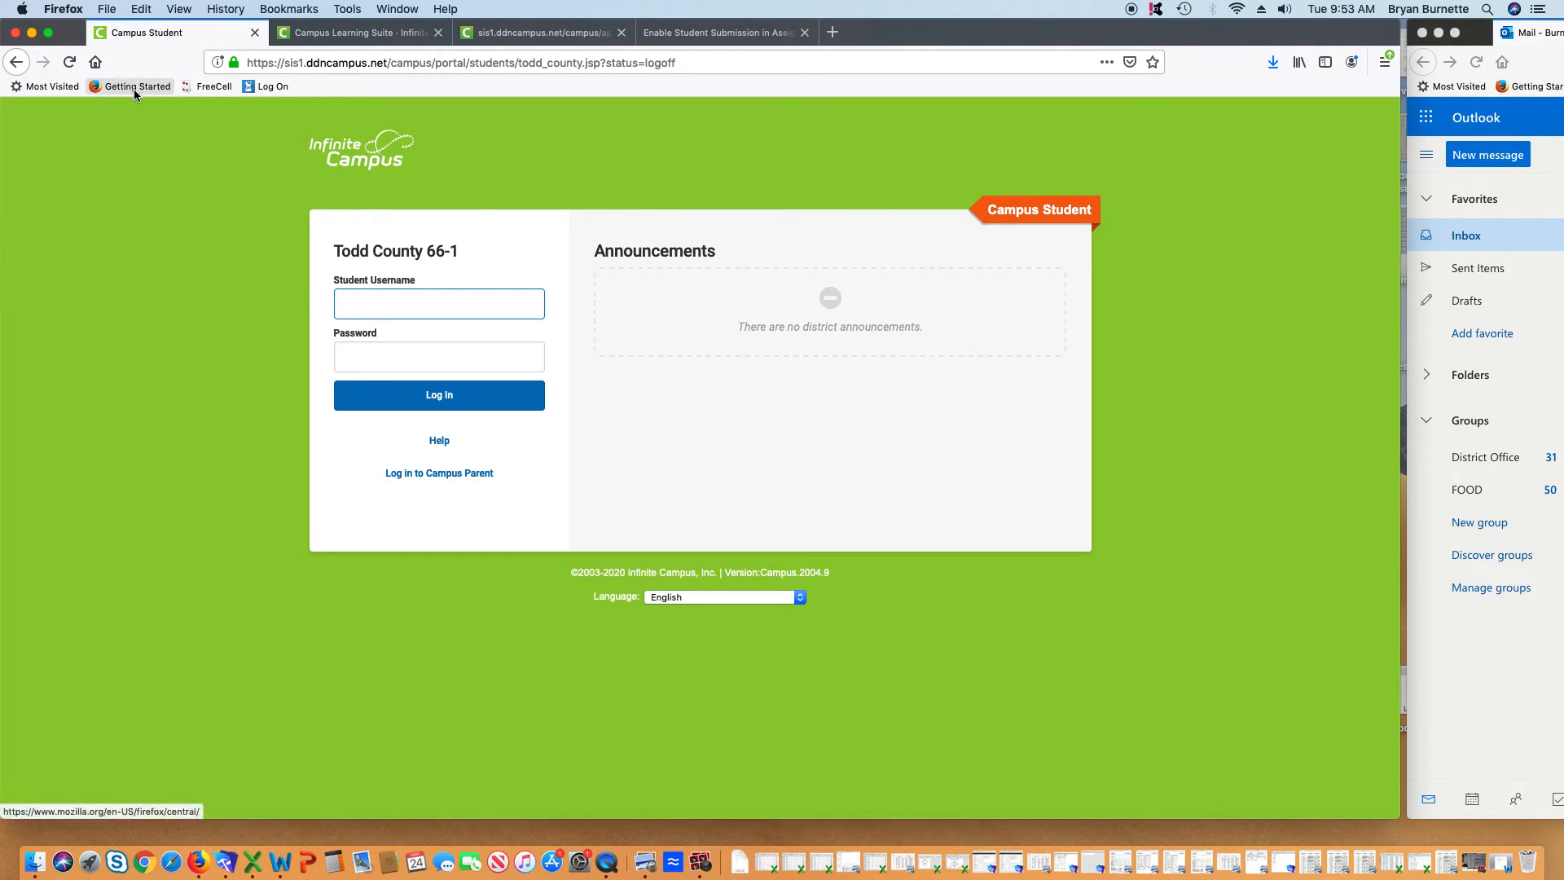
{"action": "left_click", "coordinate": [226, 9]}
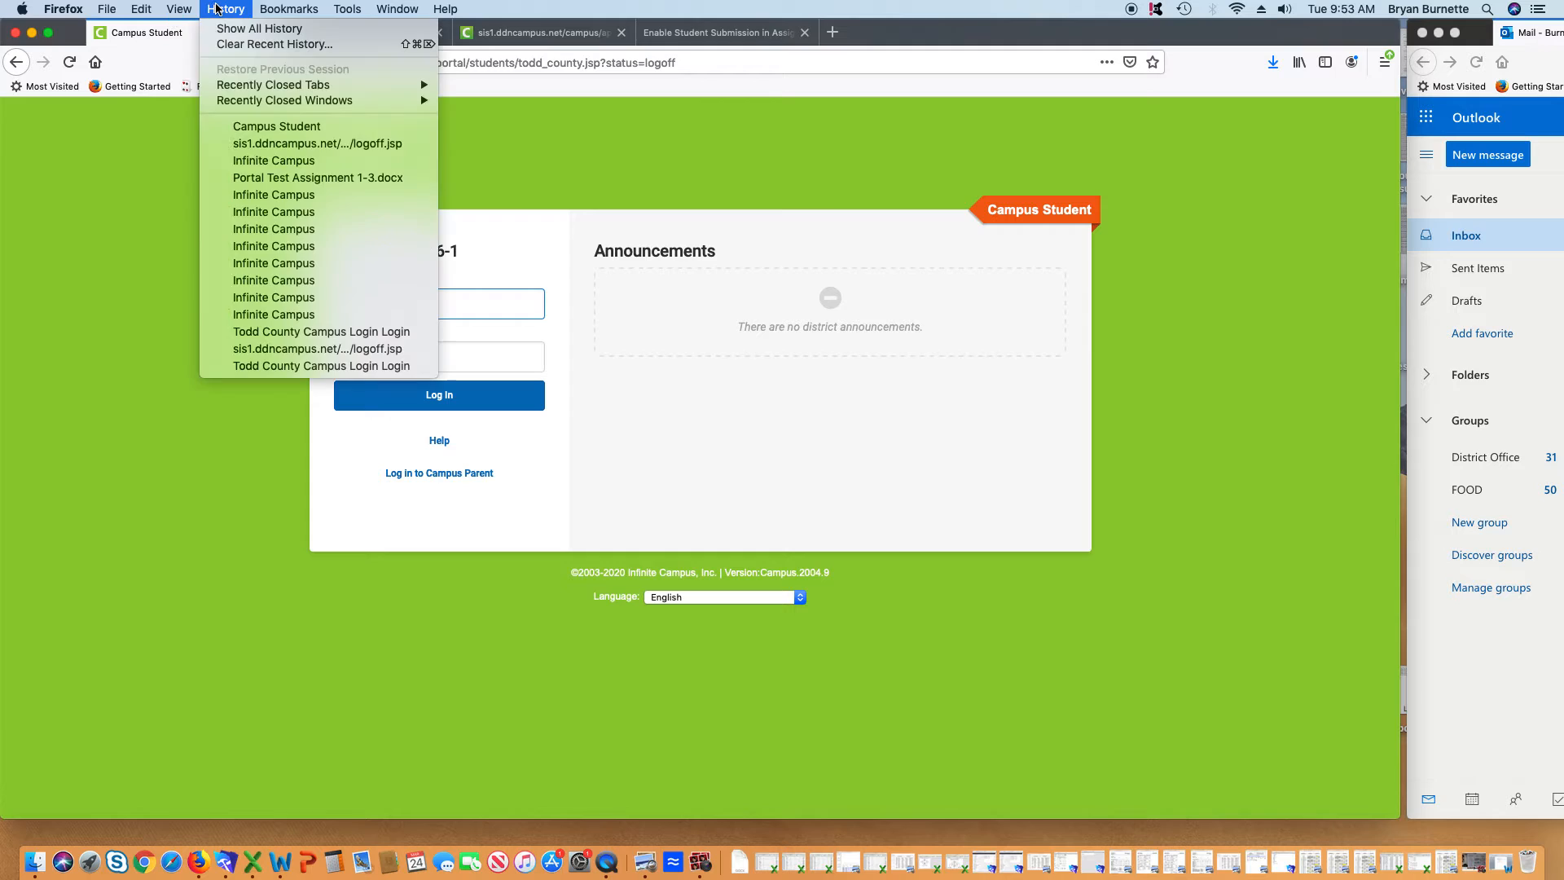
{"action": "left_click", "coordinate": [337, 332]}
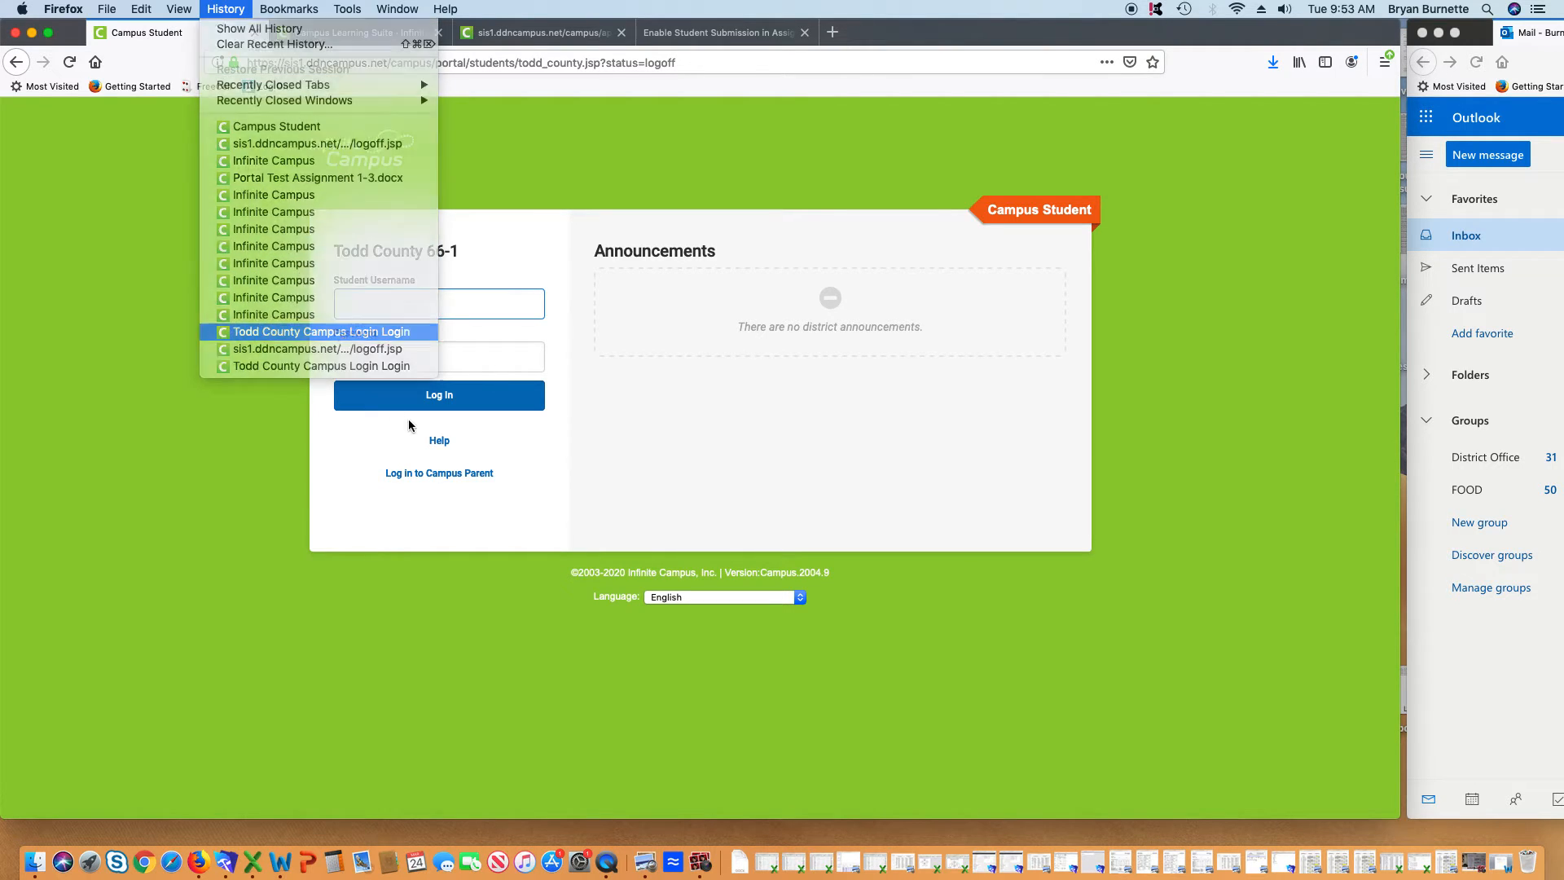
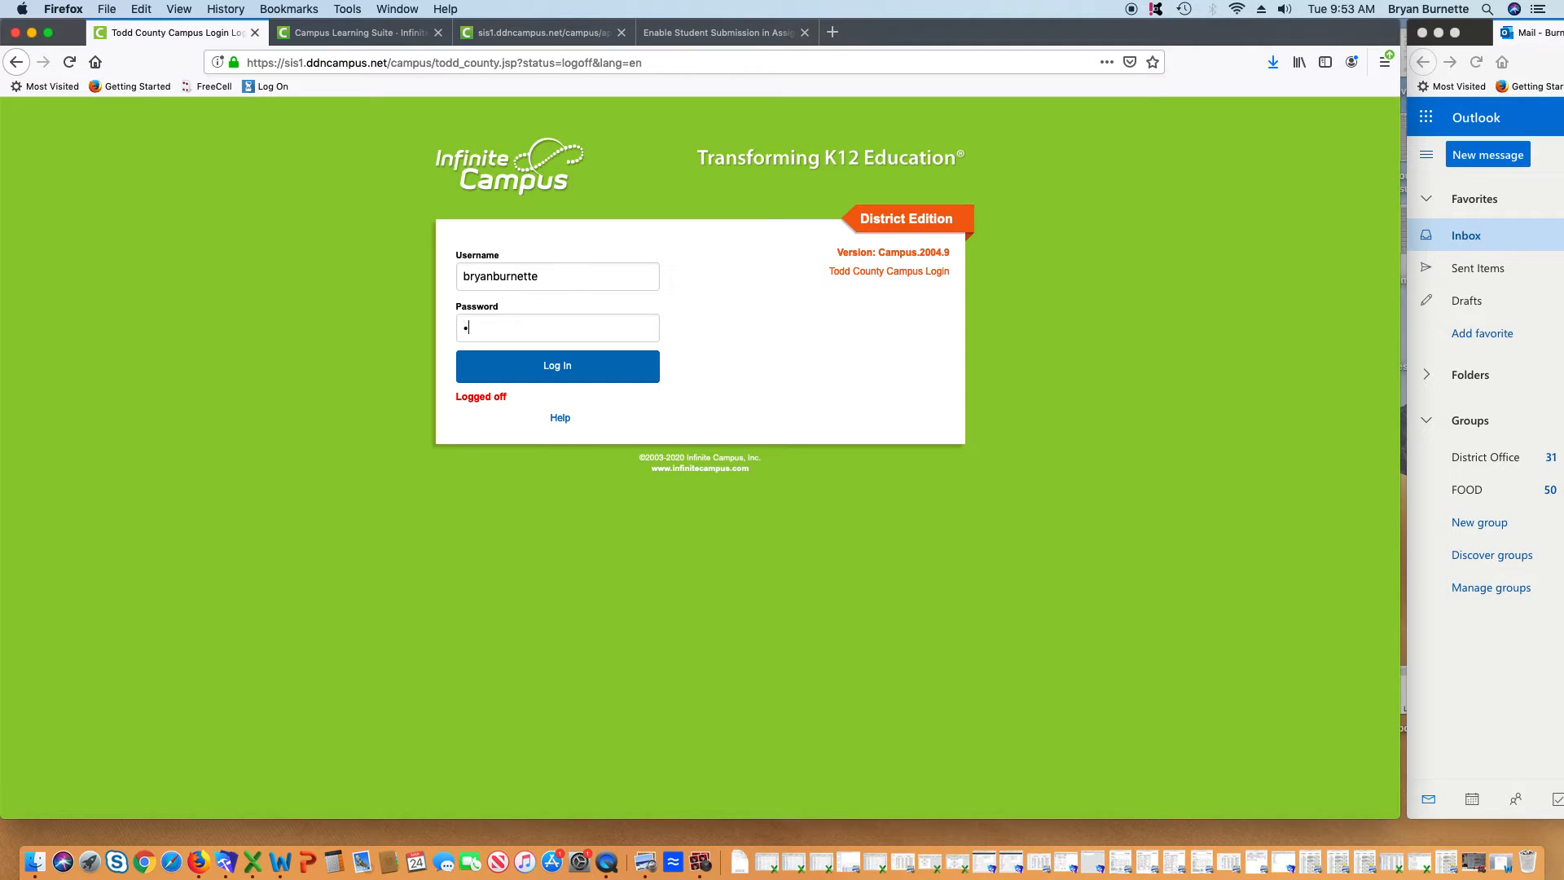
{"action": "type", "text": "*"}
{"action": "key", "text": "Return"}
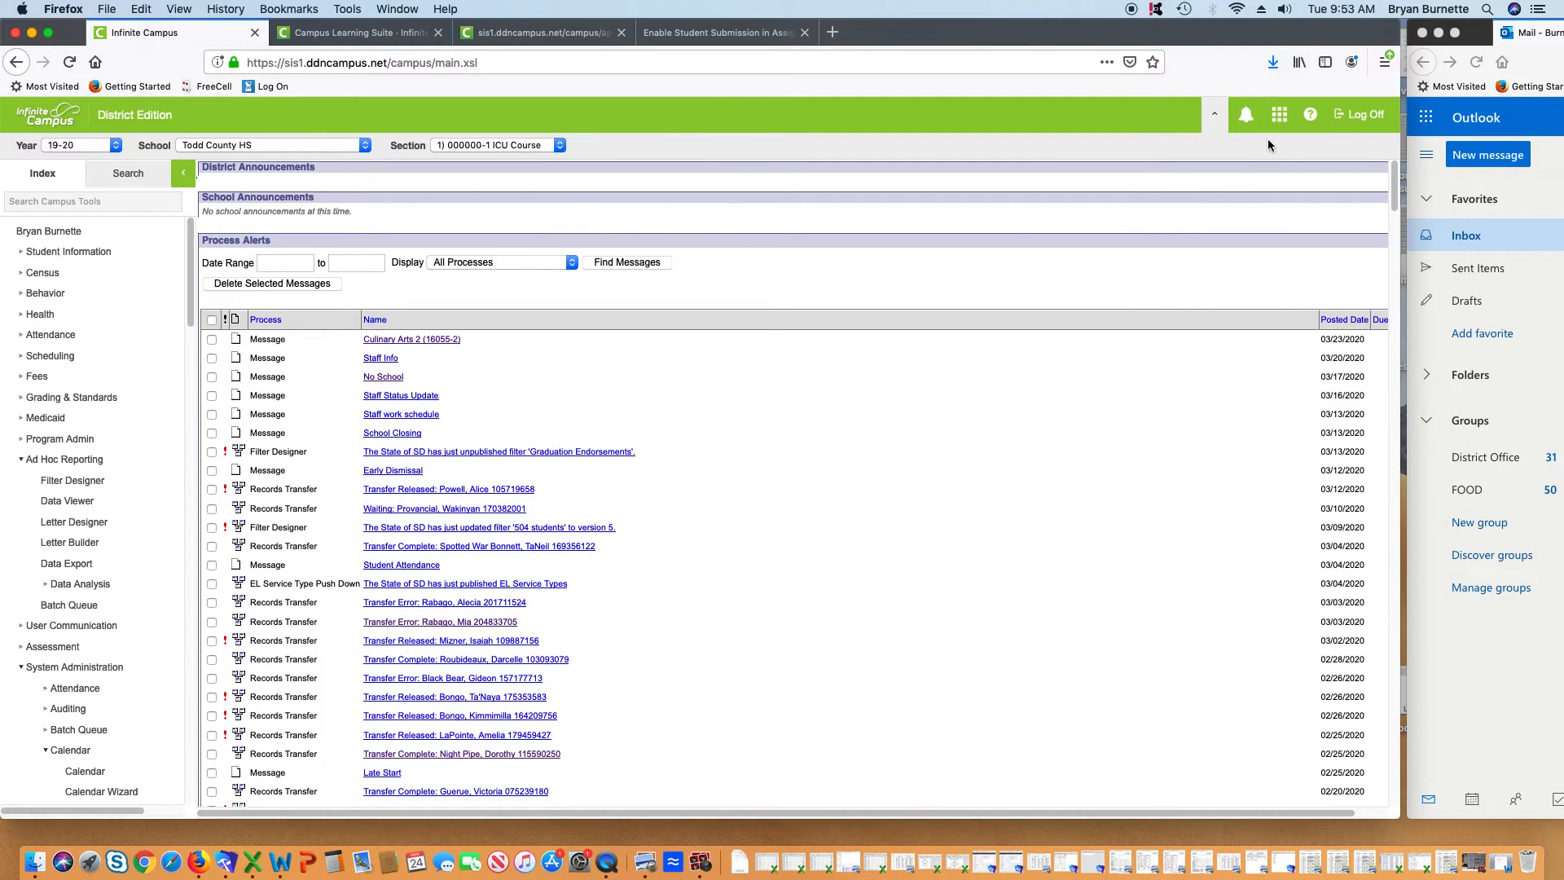
{"action": "left_click", "coordinate": [1244, 151]}
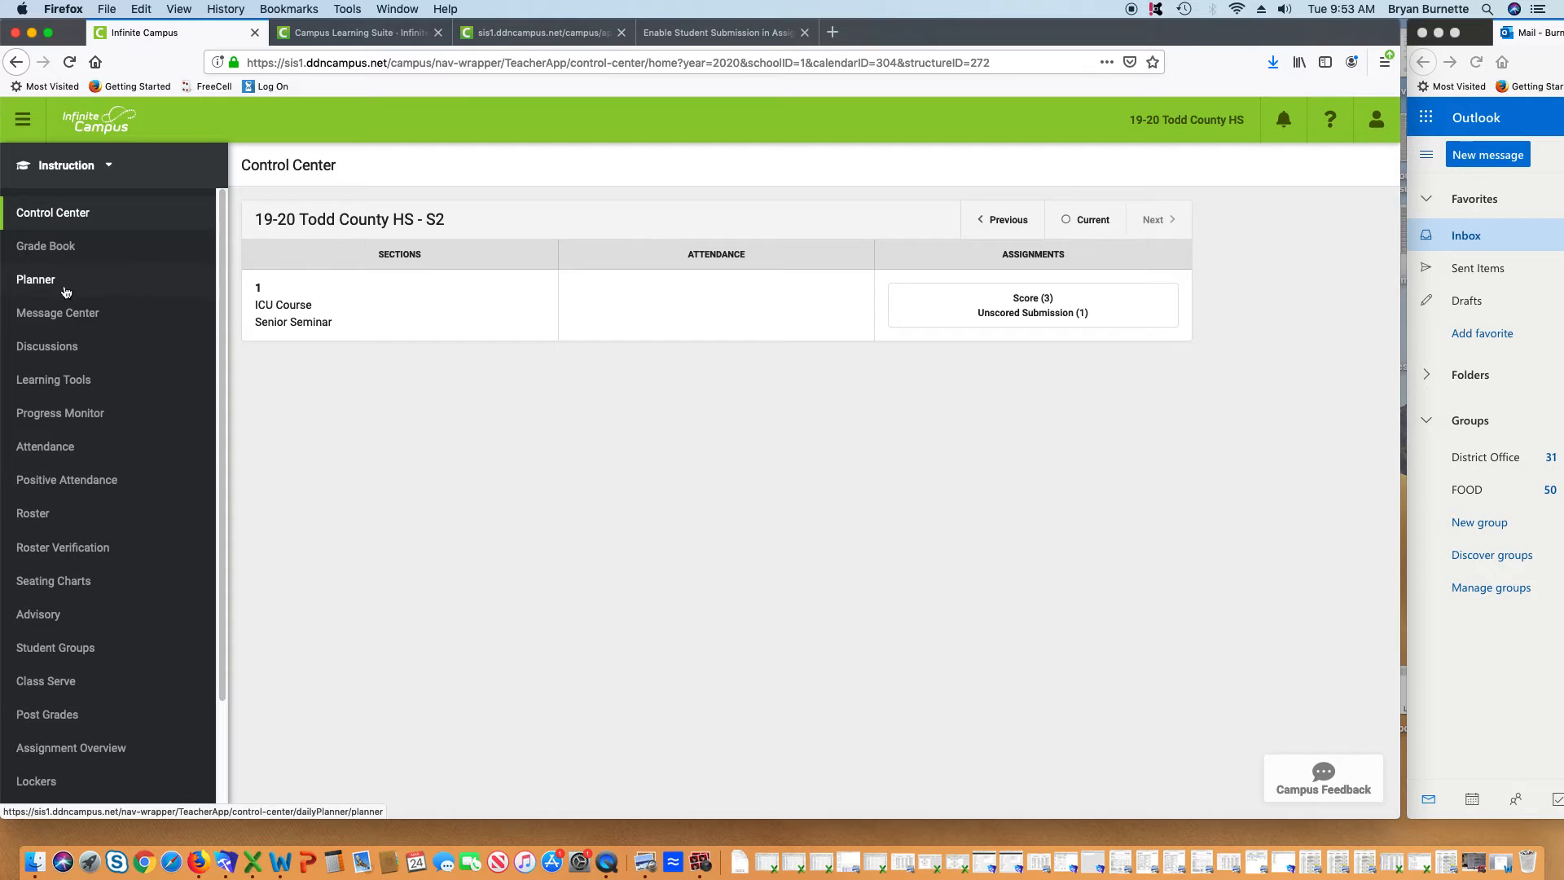
Go through Planner to the ICU Course curriculum list and open scoring for Q1: Quiz 1
{"action": "left_click", "coordinate": [66, 290]}
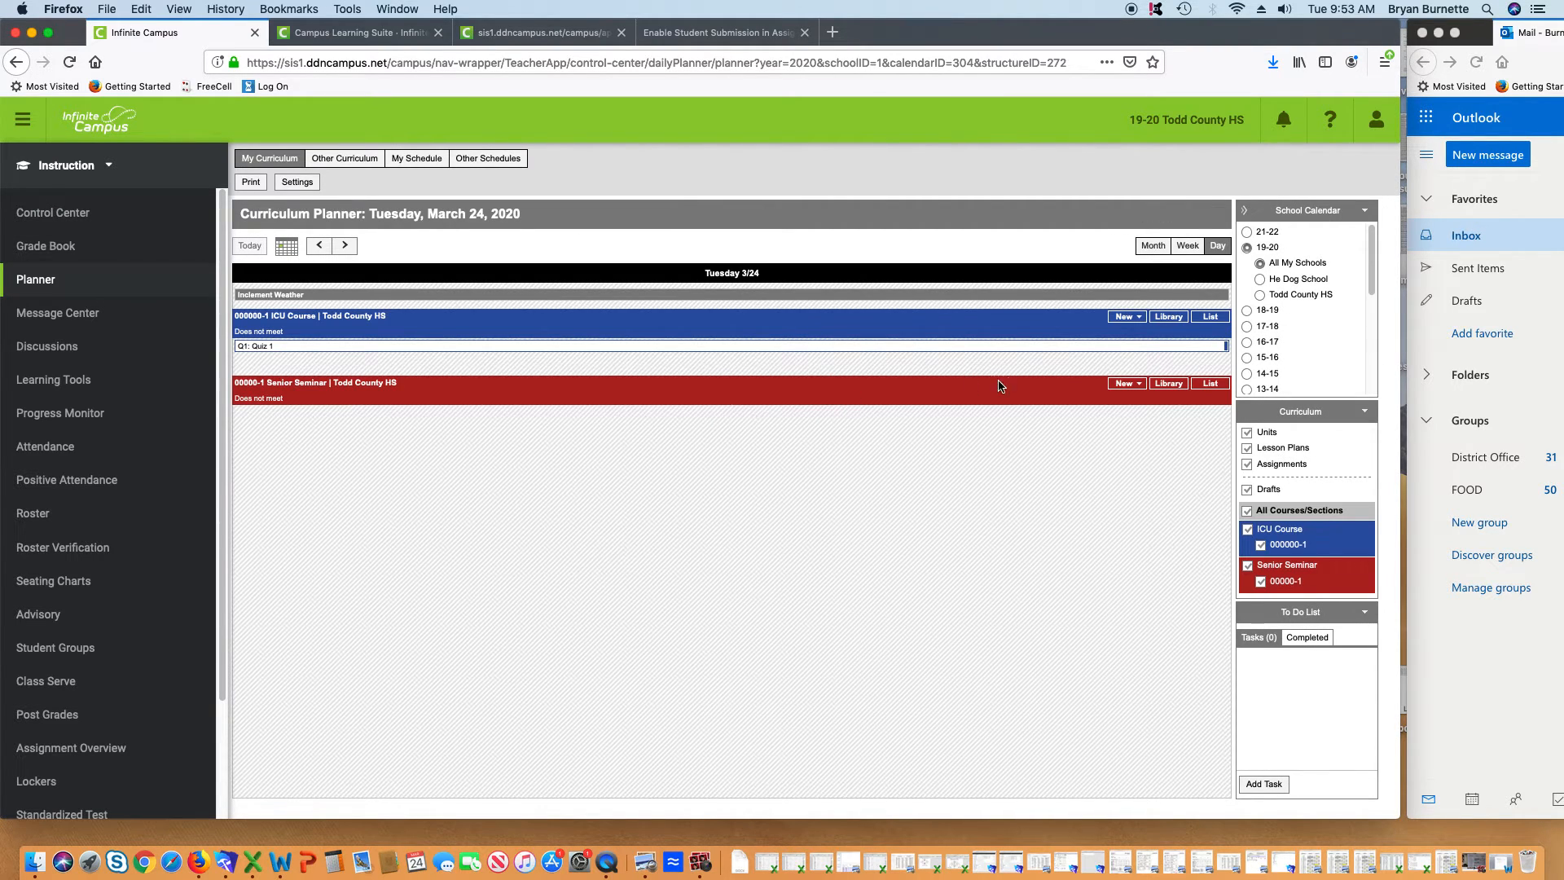
{"action": "left_click", "coordinate": [1210, 317]}
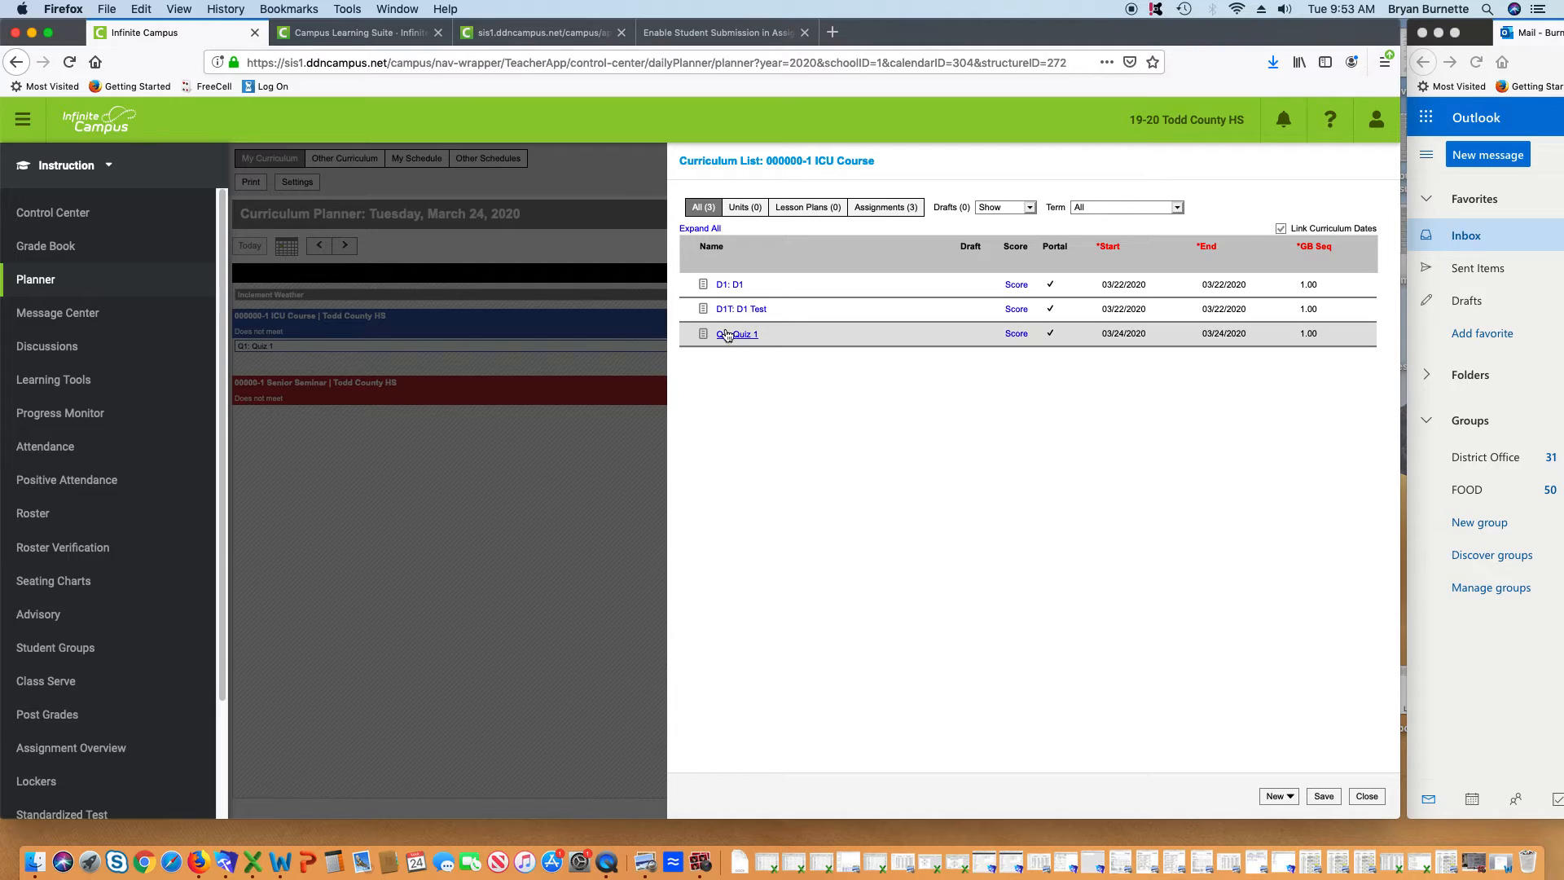
{"action": "left_click", "coordinate": [1020, 335]}
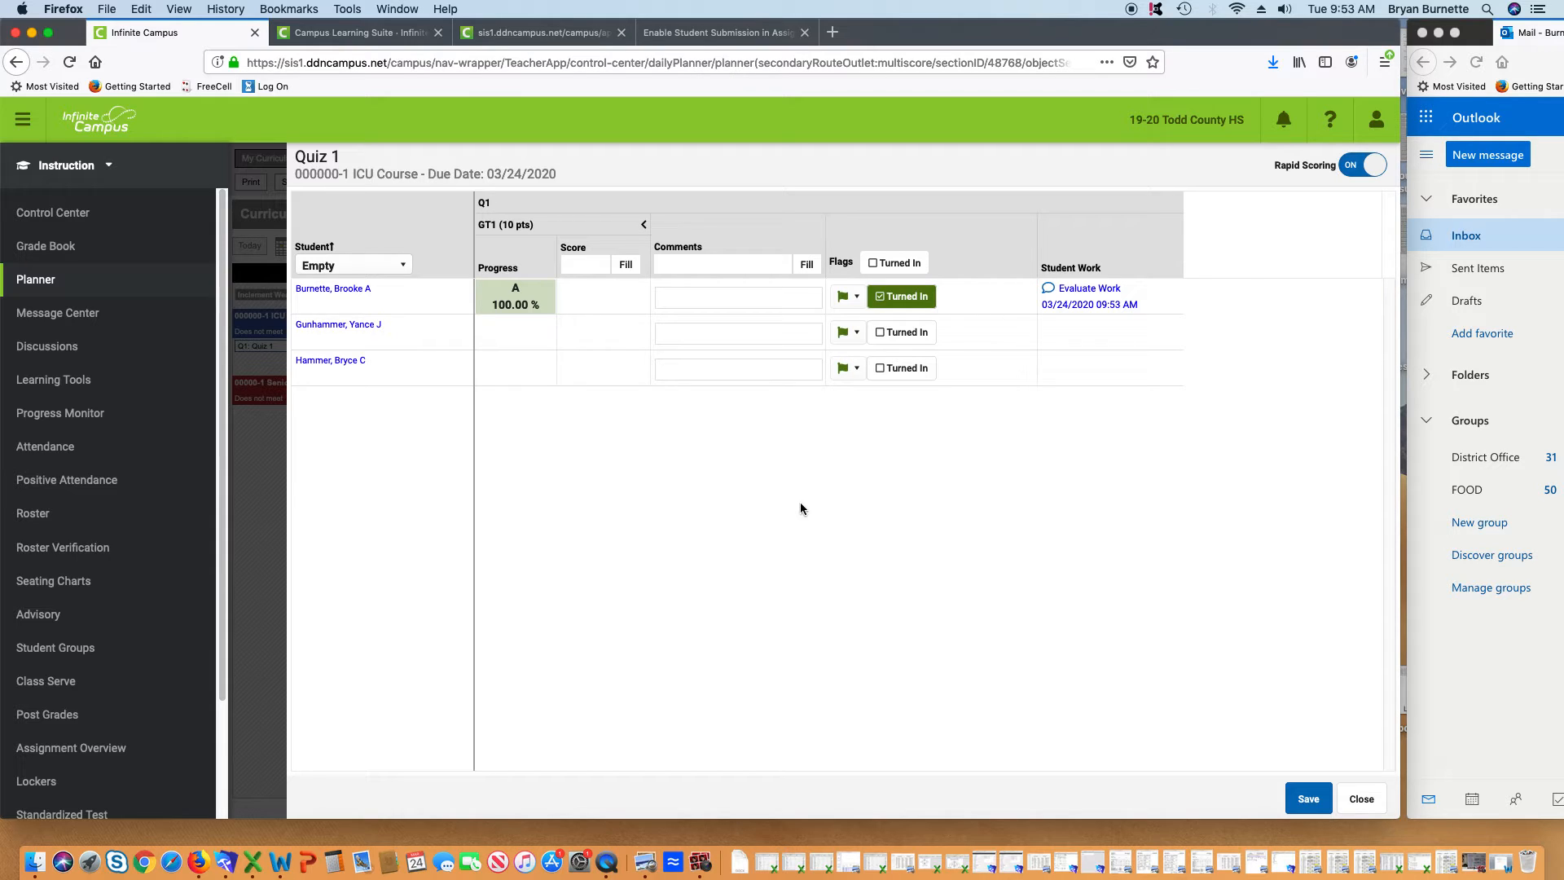
Type placeholder teacher feedback on the student's Quiz 1 work and view Test Photo 1.jpg
{"action": "left_click", "coordinate": [1083, 290]}
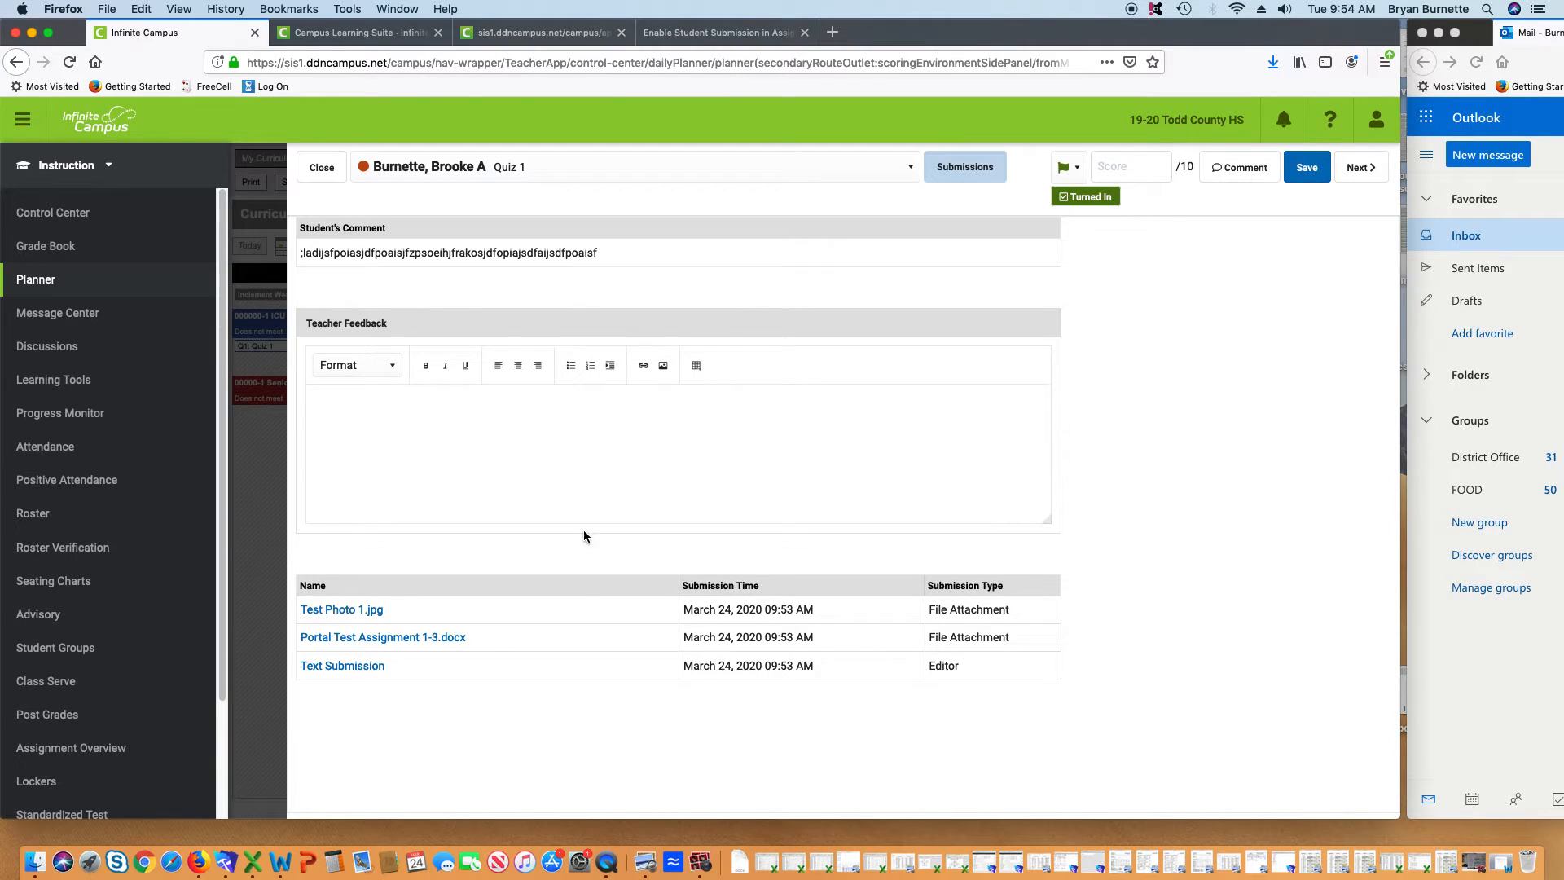
{"action": "left_click", "coordinate": [348, 417]}
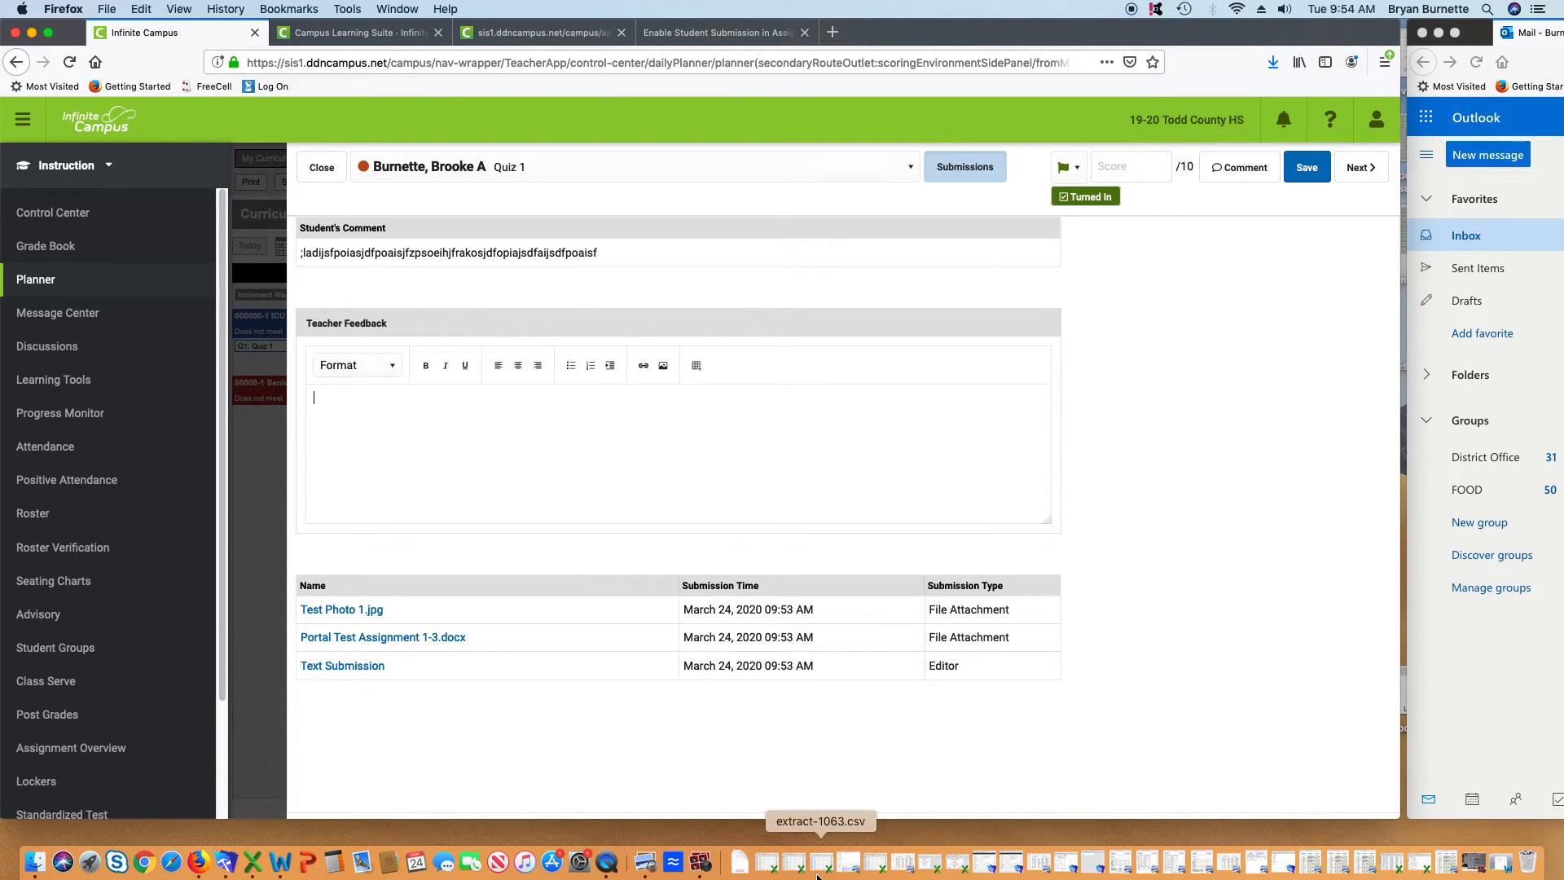
{"action": "type", "text": "lasjdf'oasjdf[poajwef[poiajwef[paiomf[paowejf[pq'weFG"}
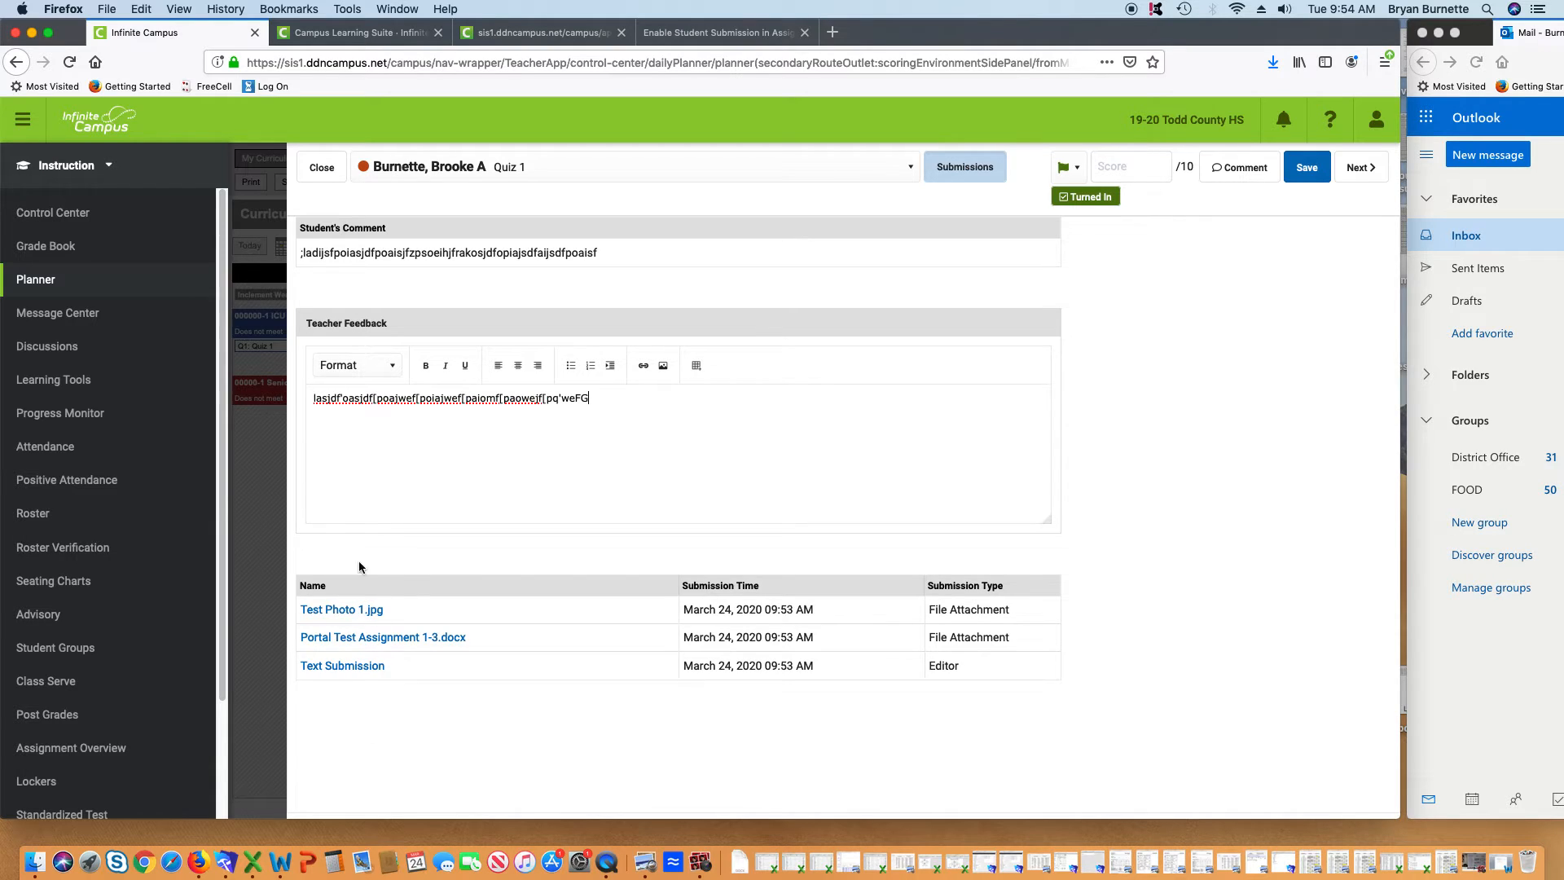
{"action": "left_click", "coordinate": [358, 612]}
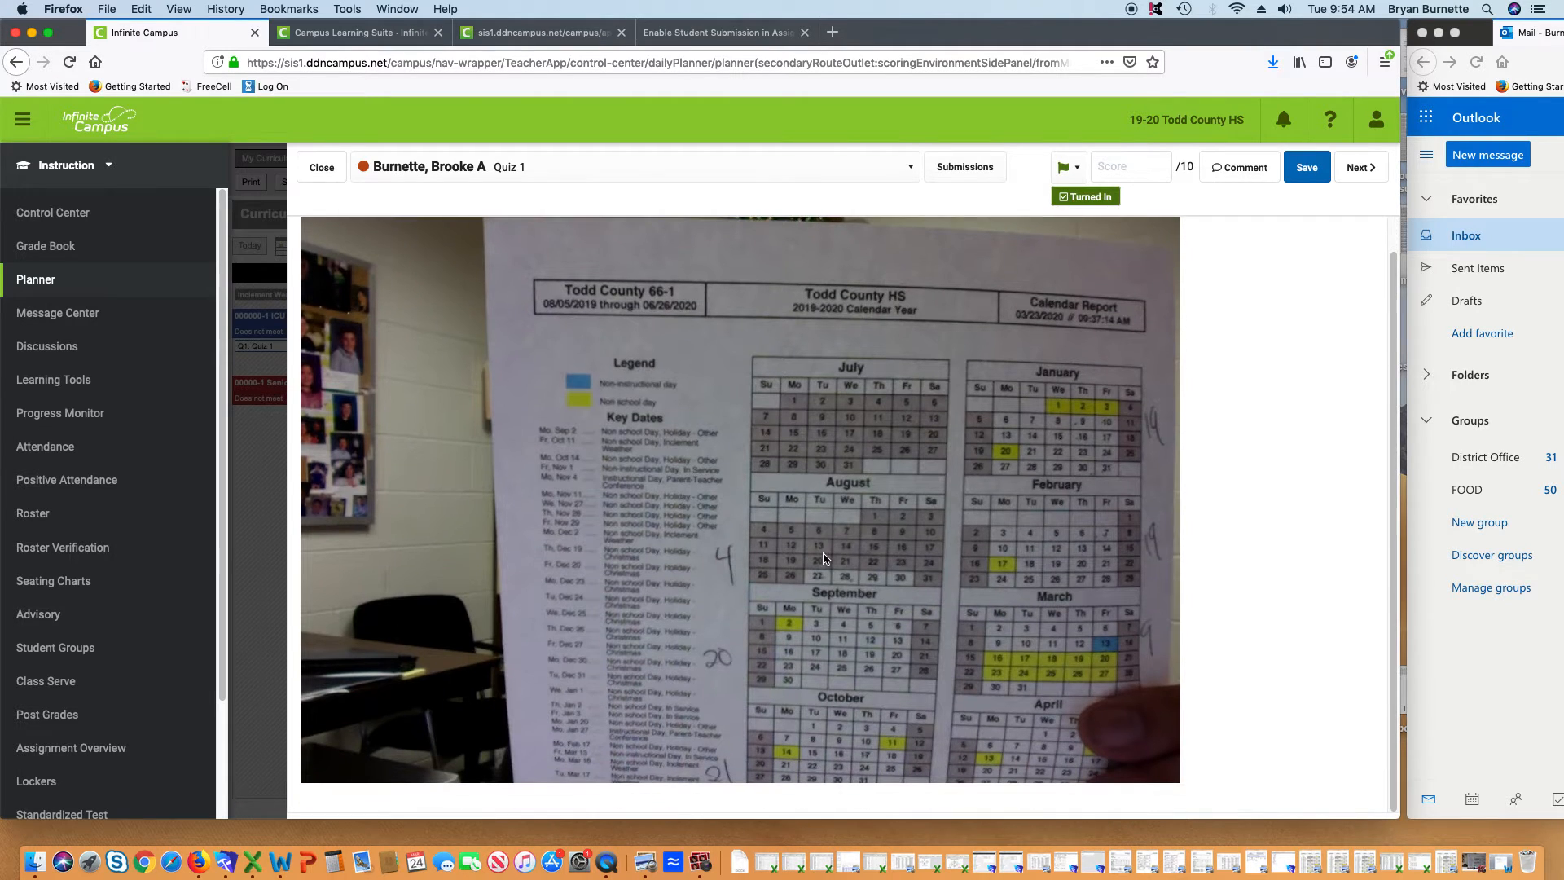
Save a Quiz 1 score of 10, then cycle through the students back to the first
{"action": "left_click", "coordinate": [1121, 161]}
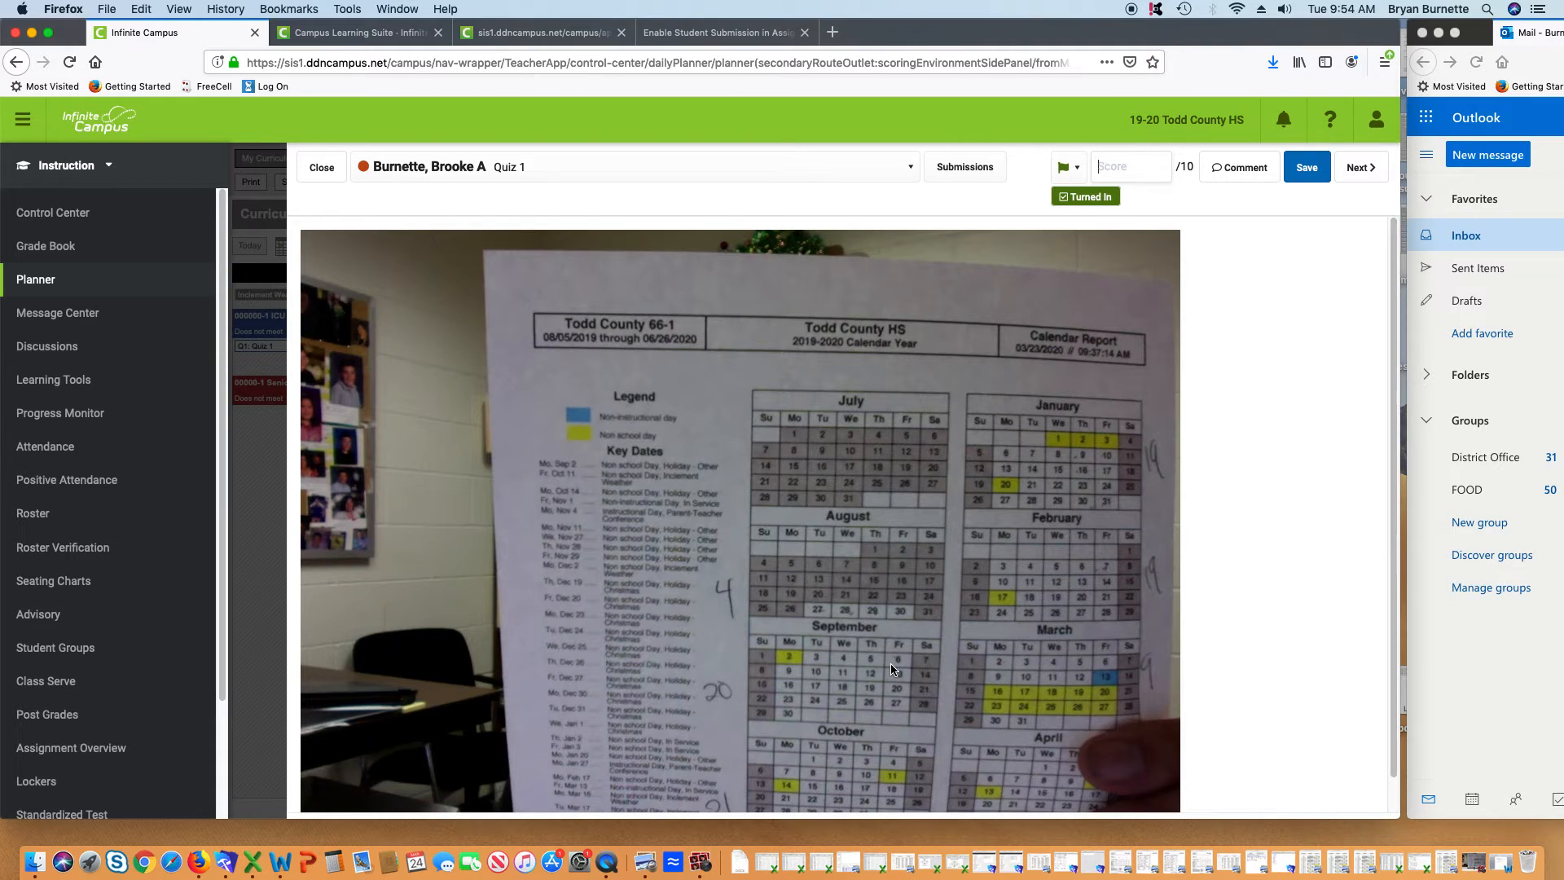
{"action": "type", "text": "10"}
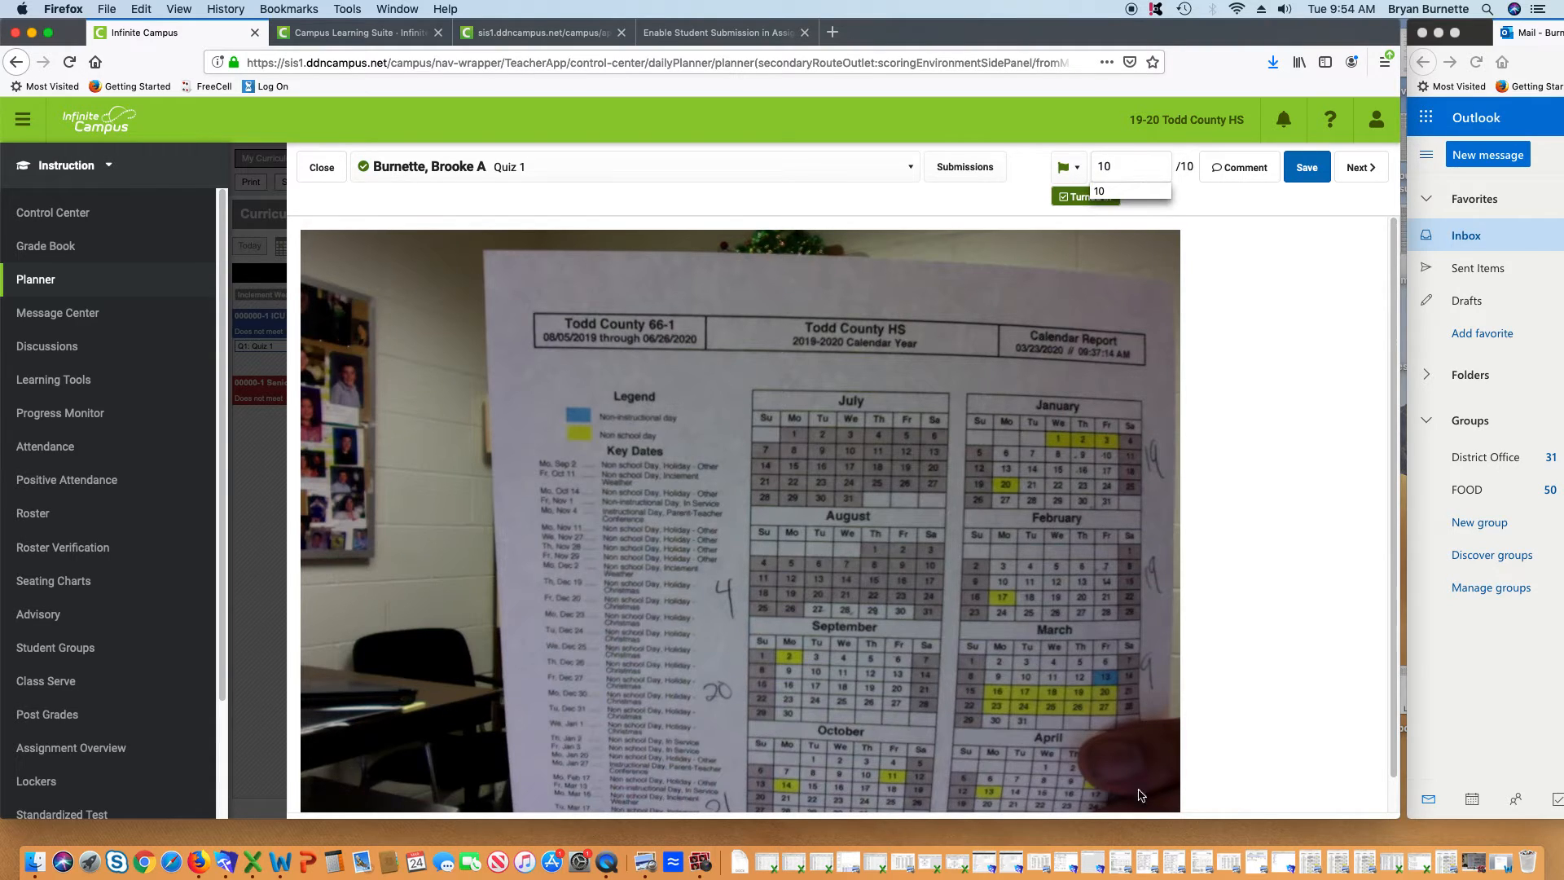
{"action": "left_click", "coordinate": [1288, 444]}
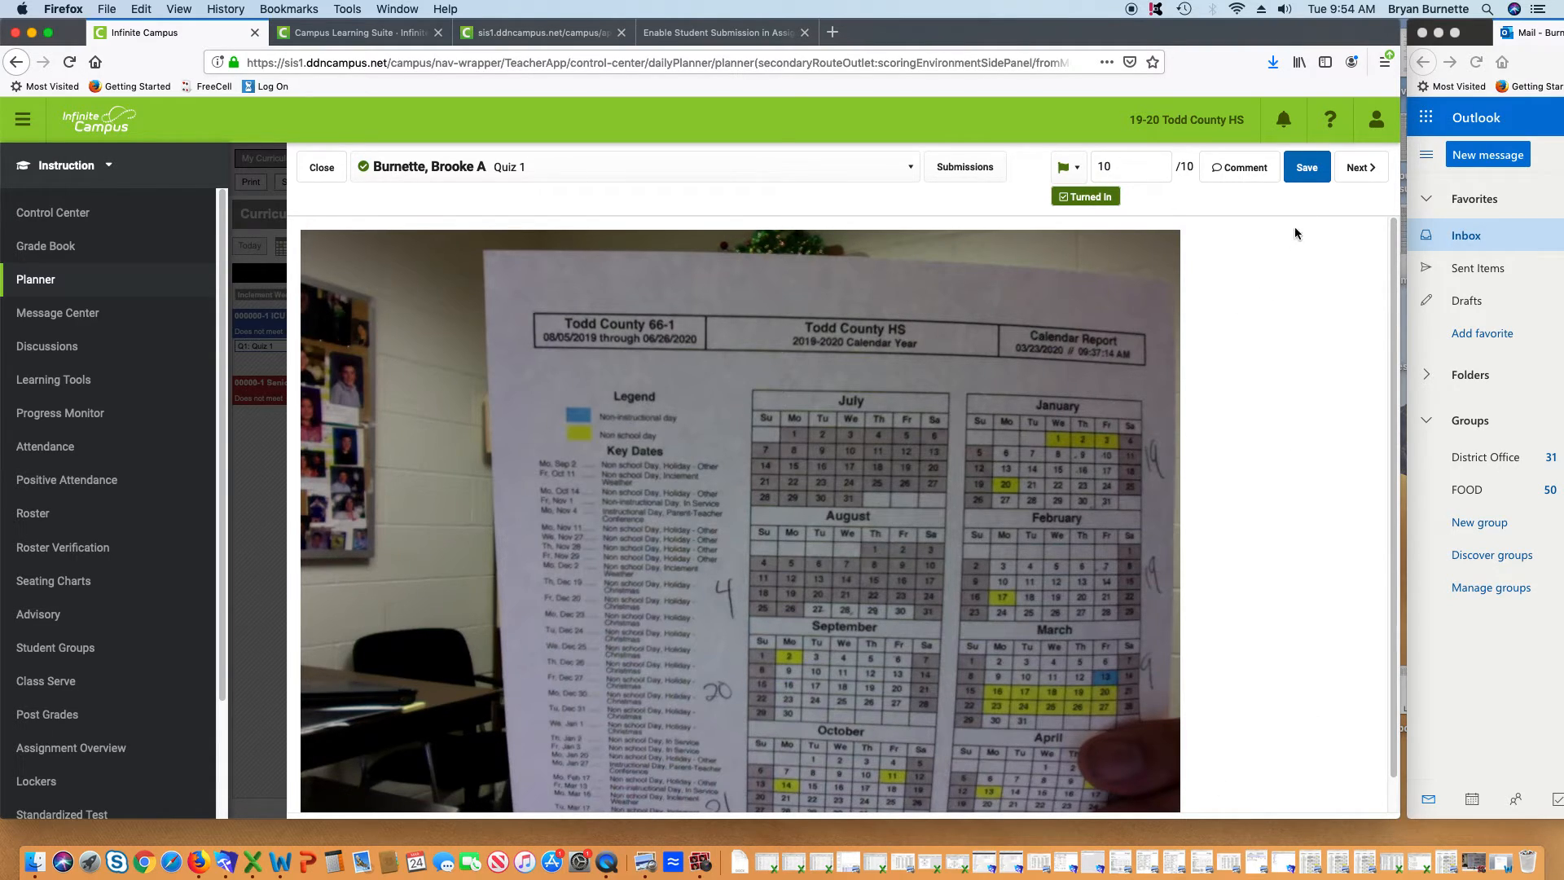
{"action": "left_click", "coordinate": [1306, 168]}
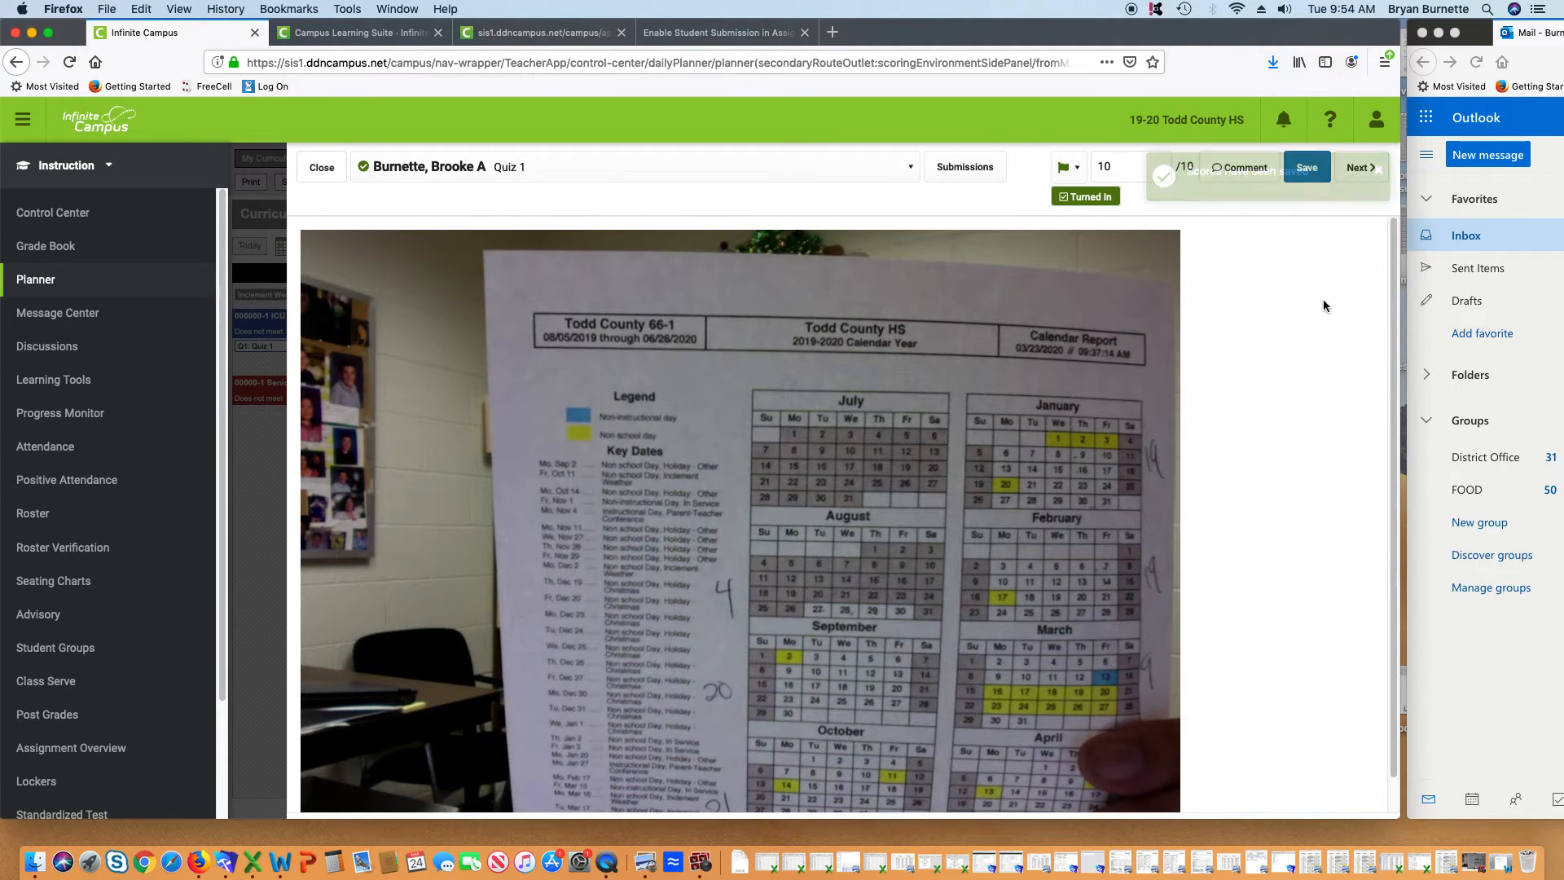
{"action": "left_click", "coordinate": [1360, 168]}
{"action": "left_click", "coordinate": [1362, 168]}
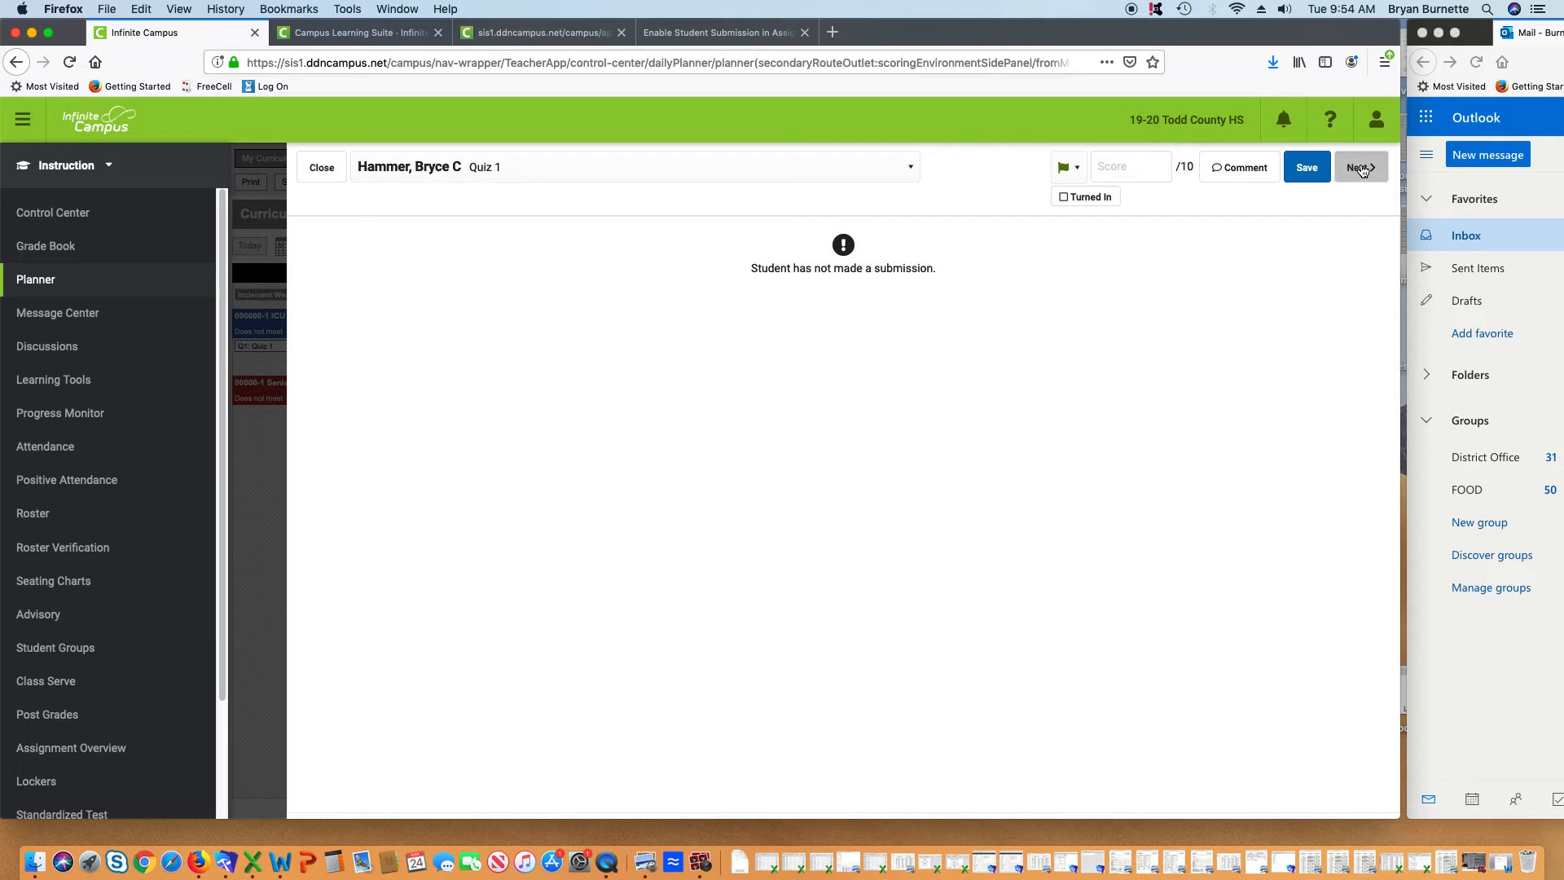
{"action": "left_click", "coordinate": [1362, 169]}
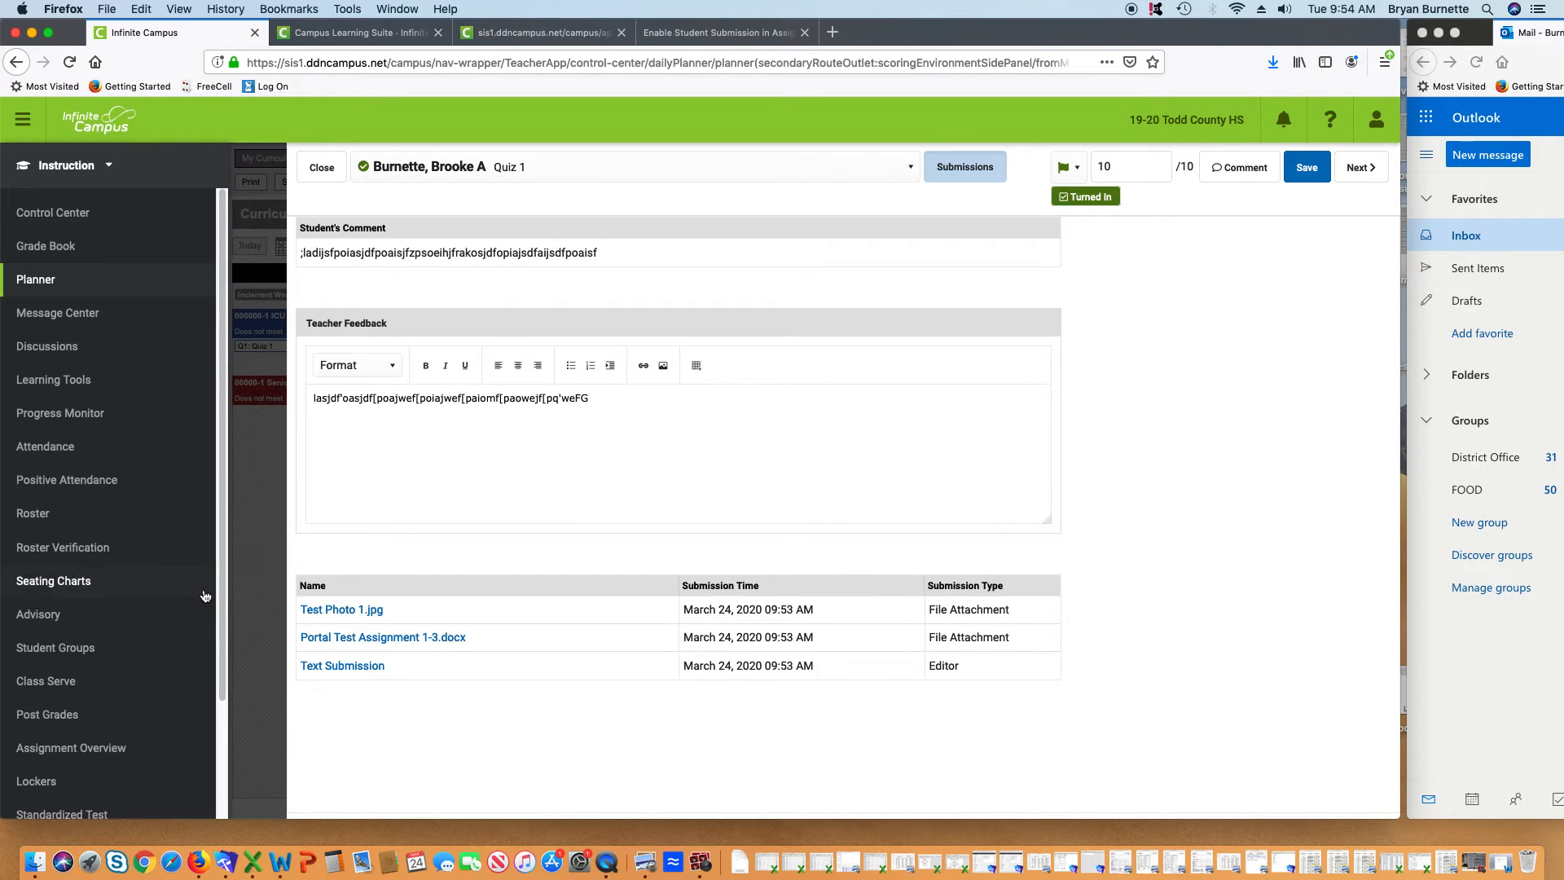
Read Portal Test Assignment 1-3.docx in Word, close it, and view the typed Q1–Q3 answers
{"action": "left_click", "coordinate": [369, 639]}
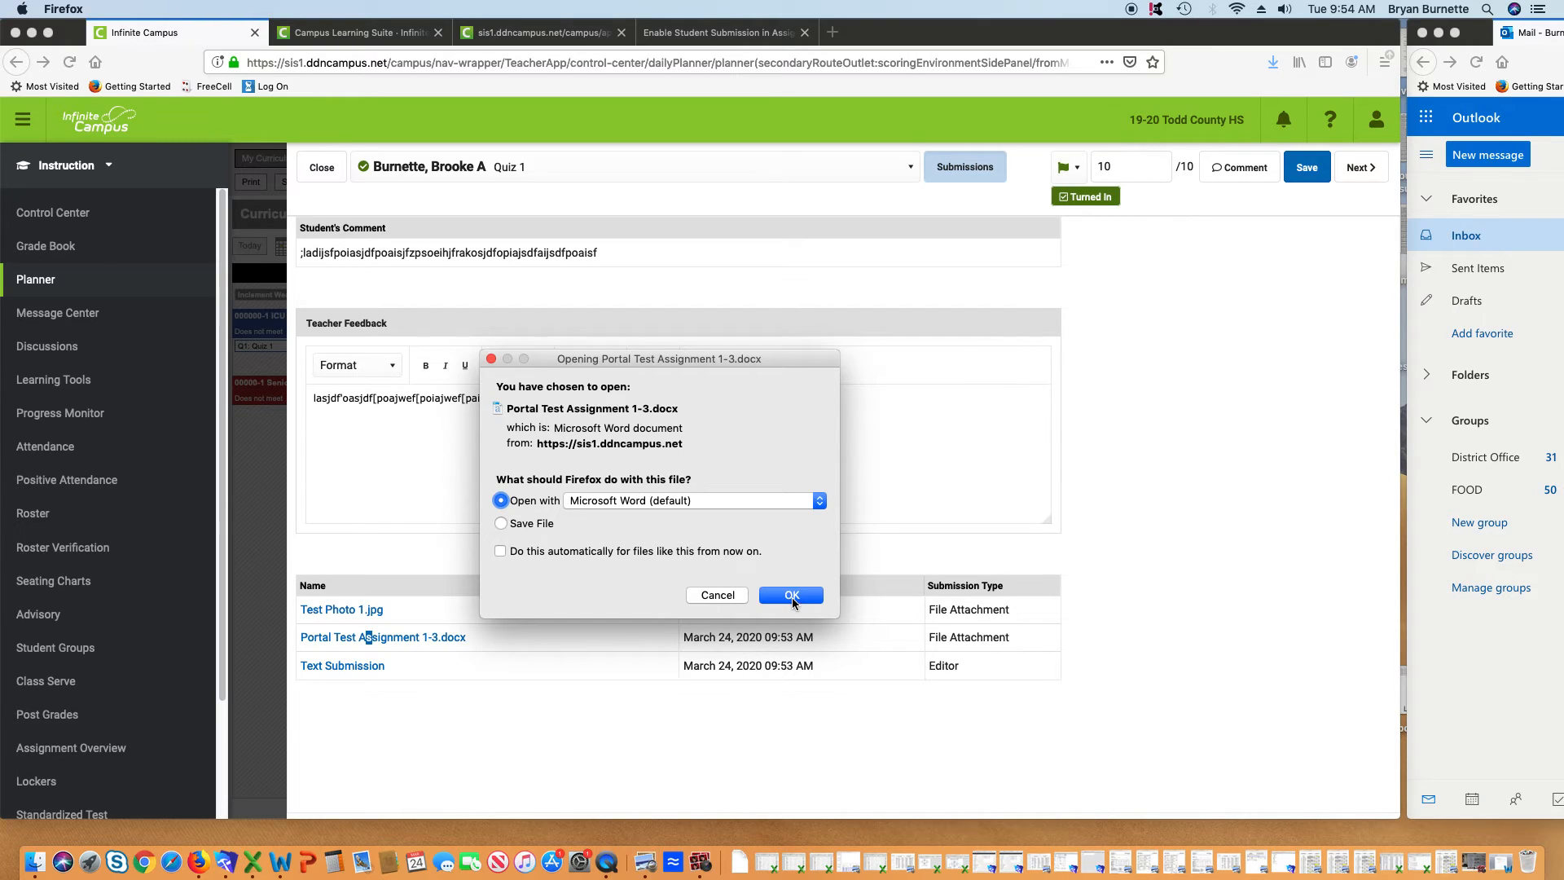
{"action": "left_click", "coordinate": [792, 596]}
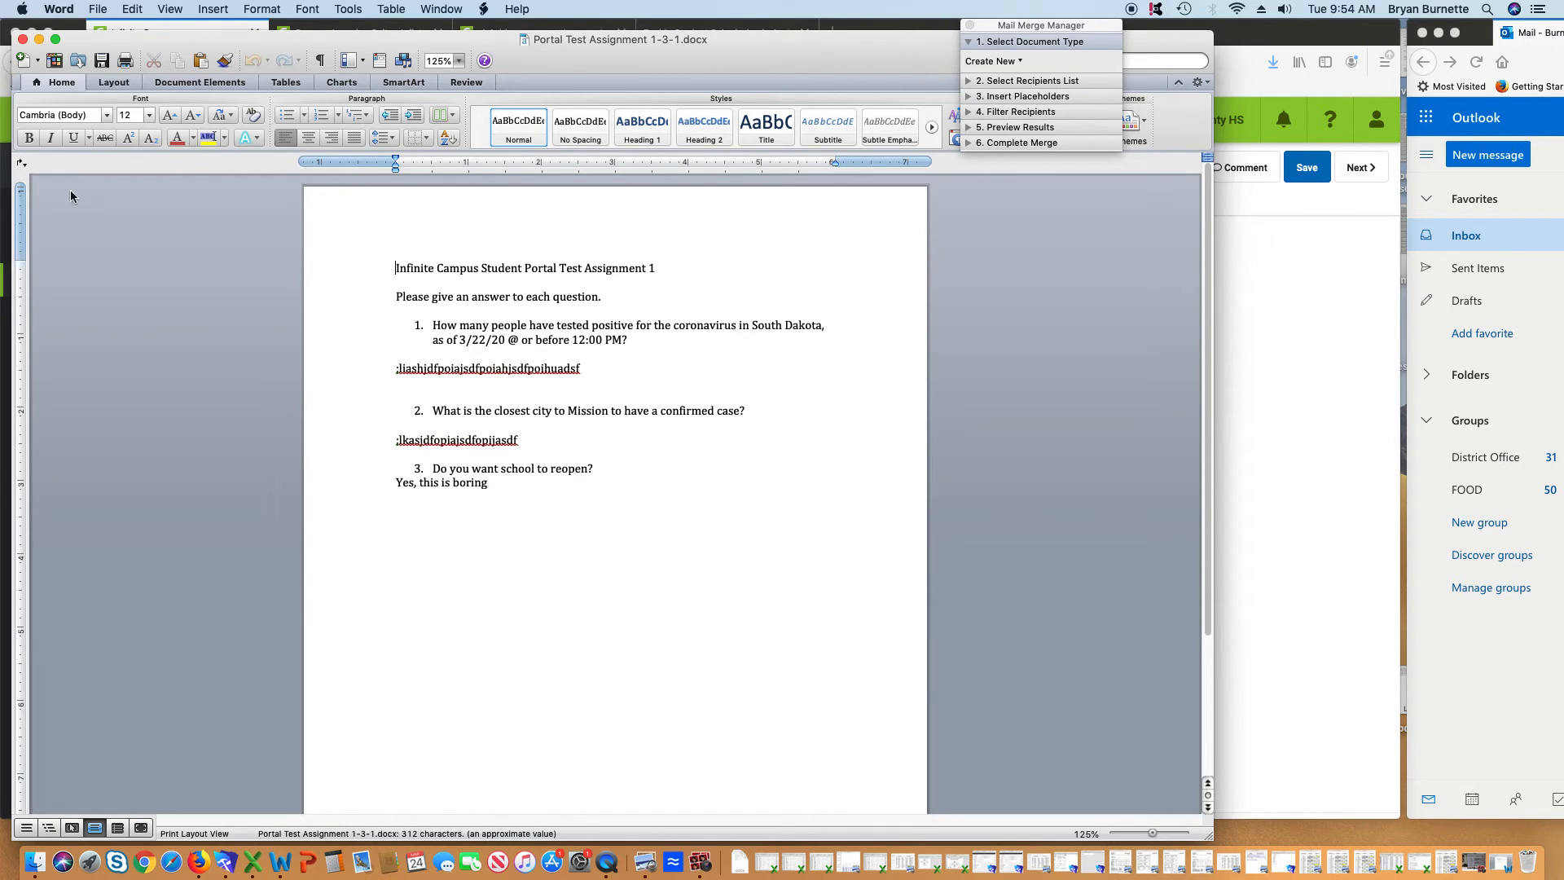
{"action": "left_click", "coordinate": [23, 40]}
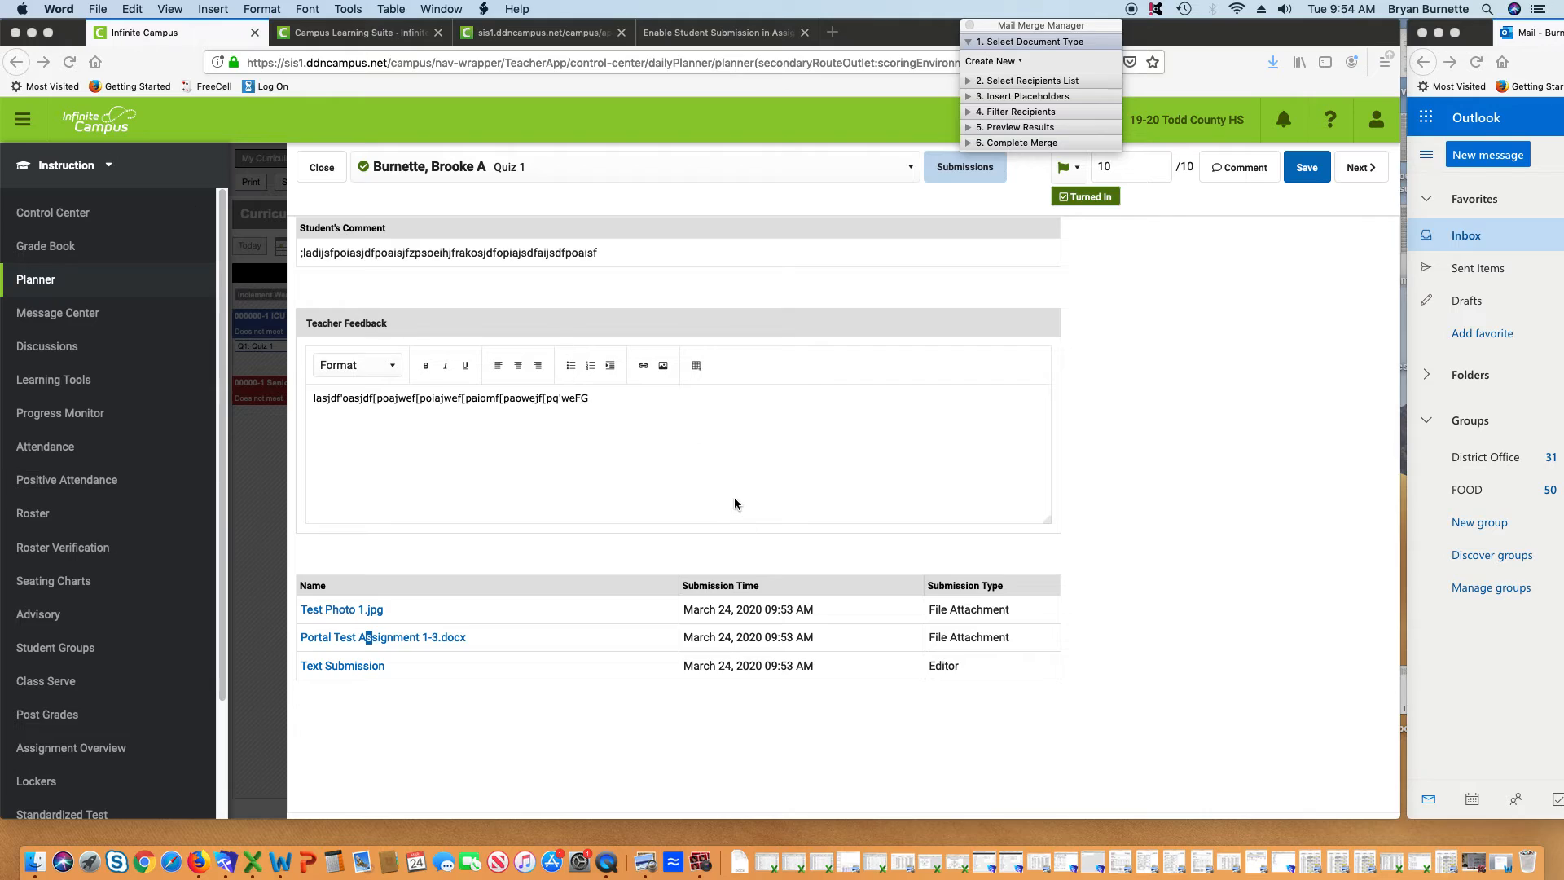
{"action": "left_click", "coordinate": [346, 667]}
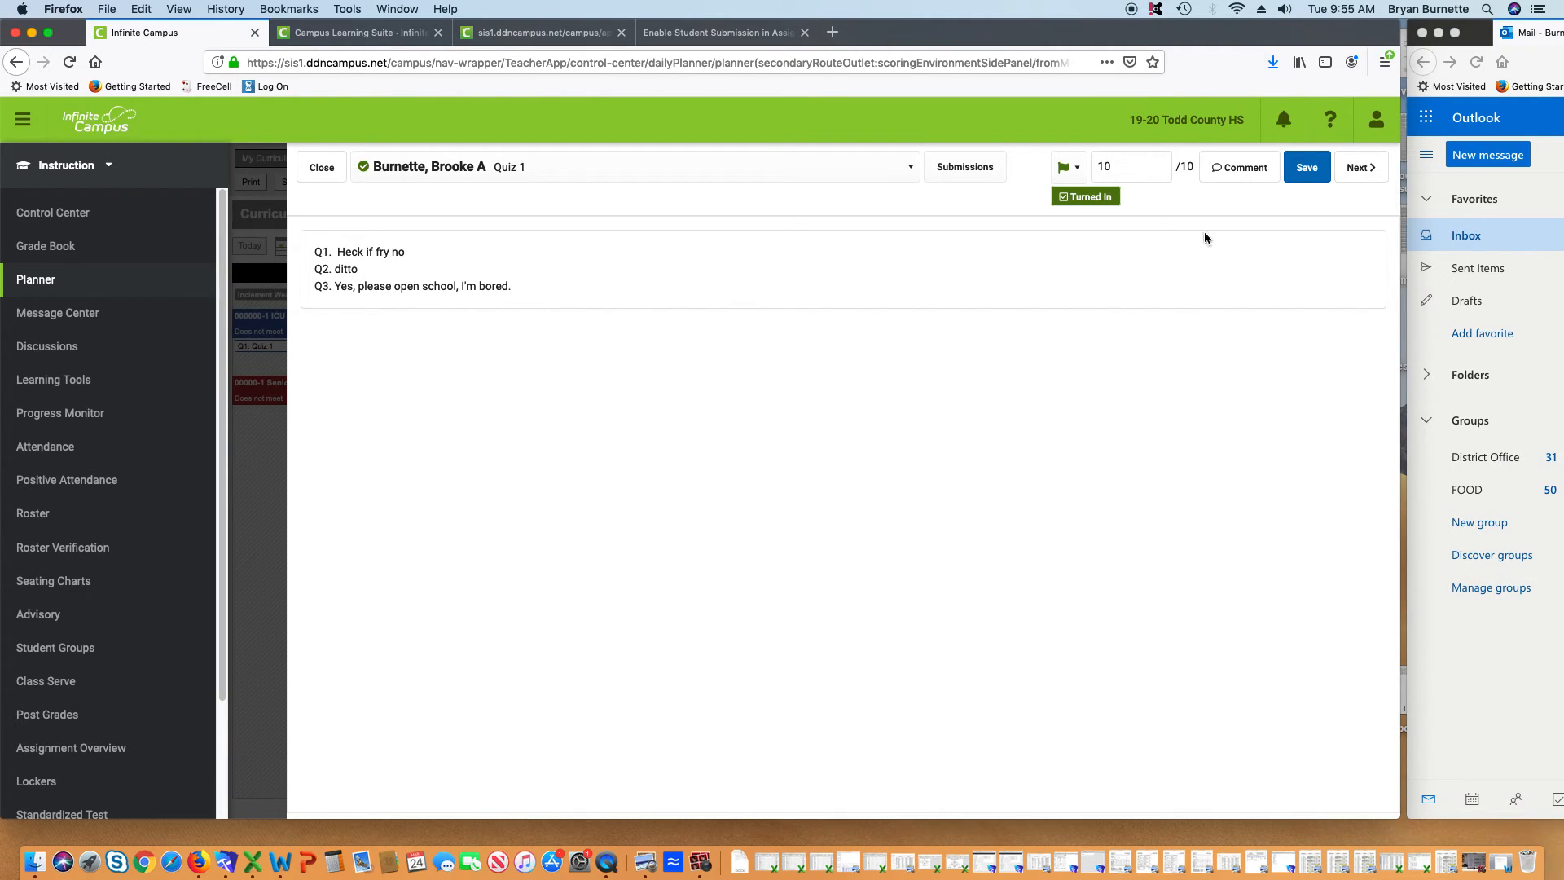
Cycle through all three students' Quiz 1 work and close the grading panel
{"action": "left_click", "coordinate": [1345, 175]}
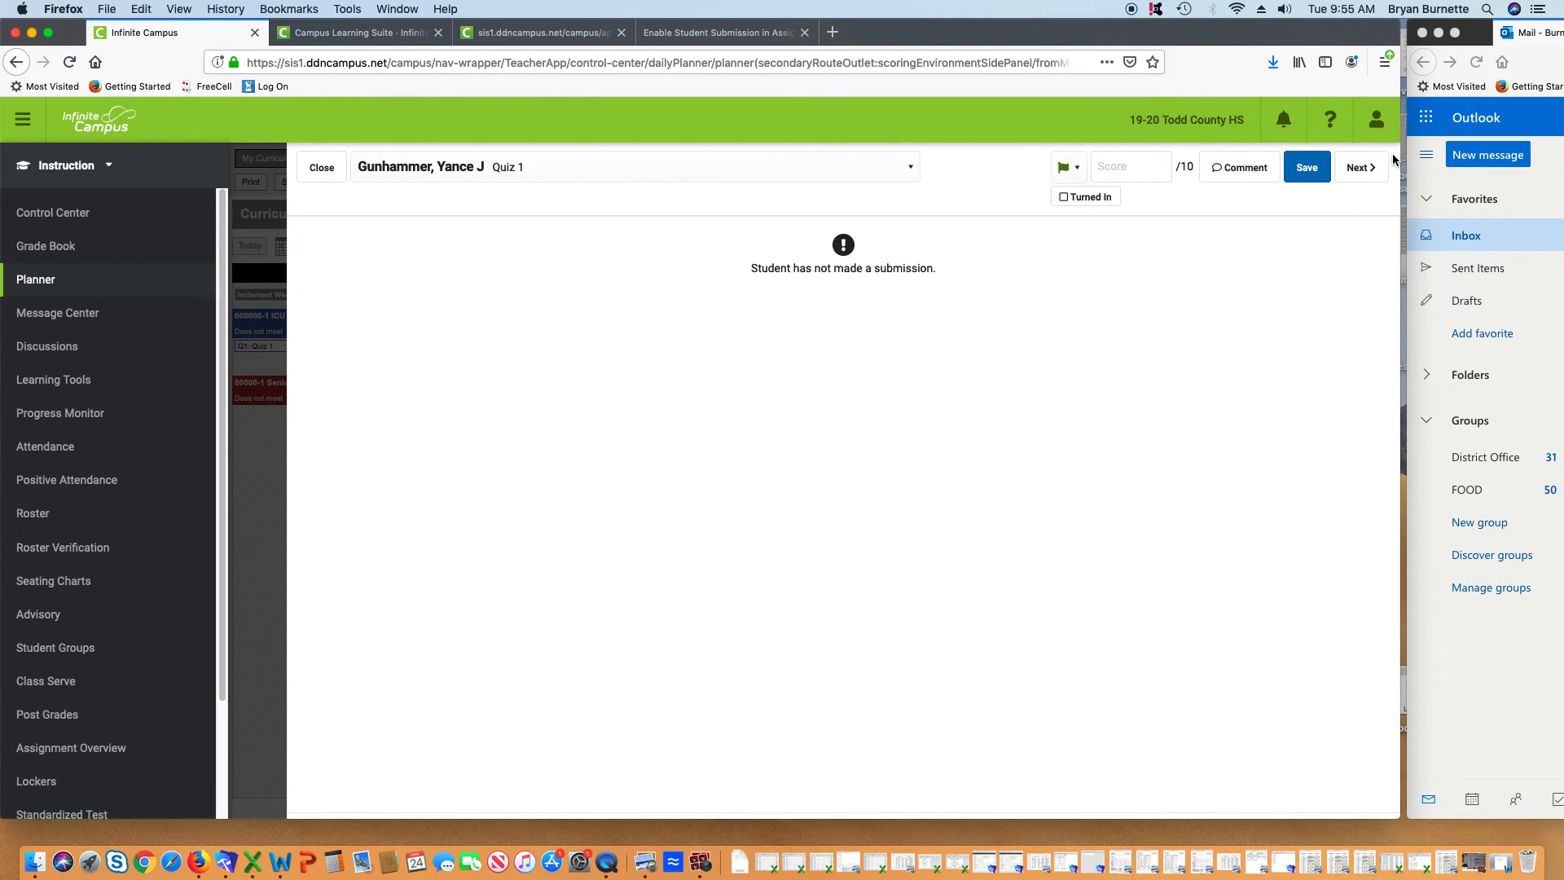
{"action": "left_click", "coordinate": [1359, 173]}
{"action": "left_click", "coordinate": [1358, 172]}
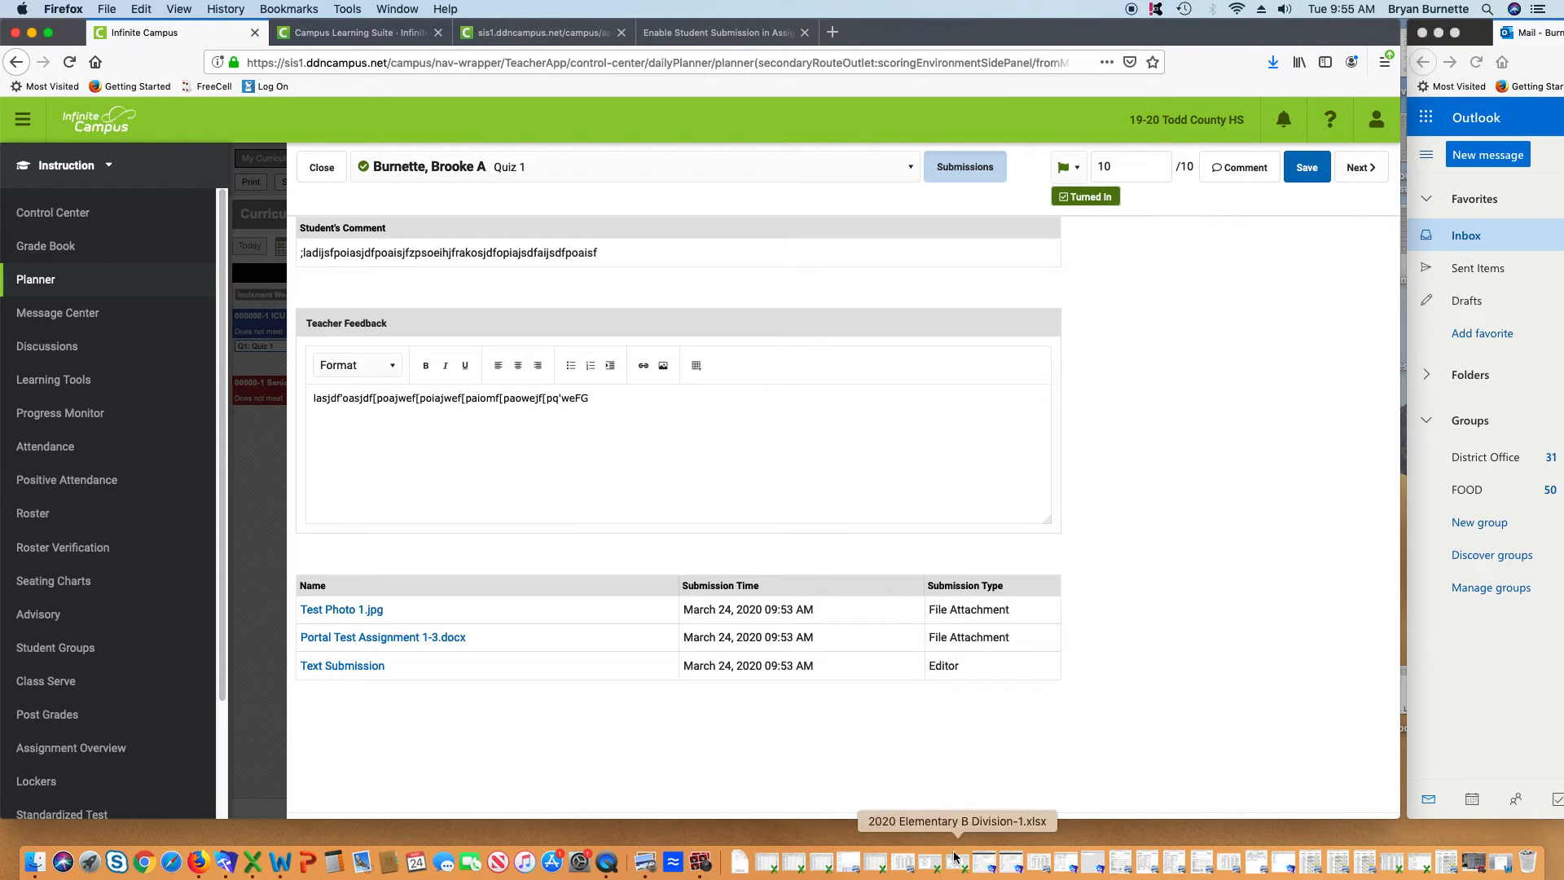
{"action": "left_click", "coordinate": [312, 181]}
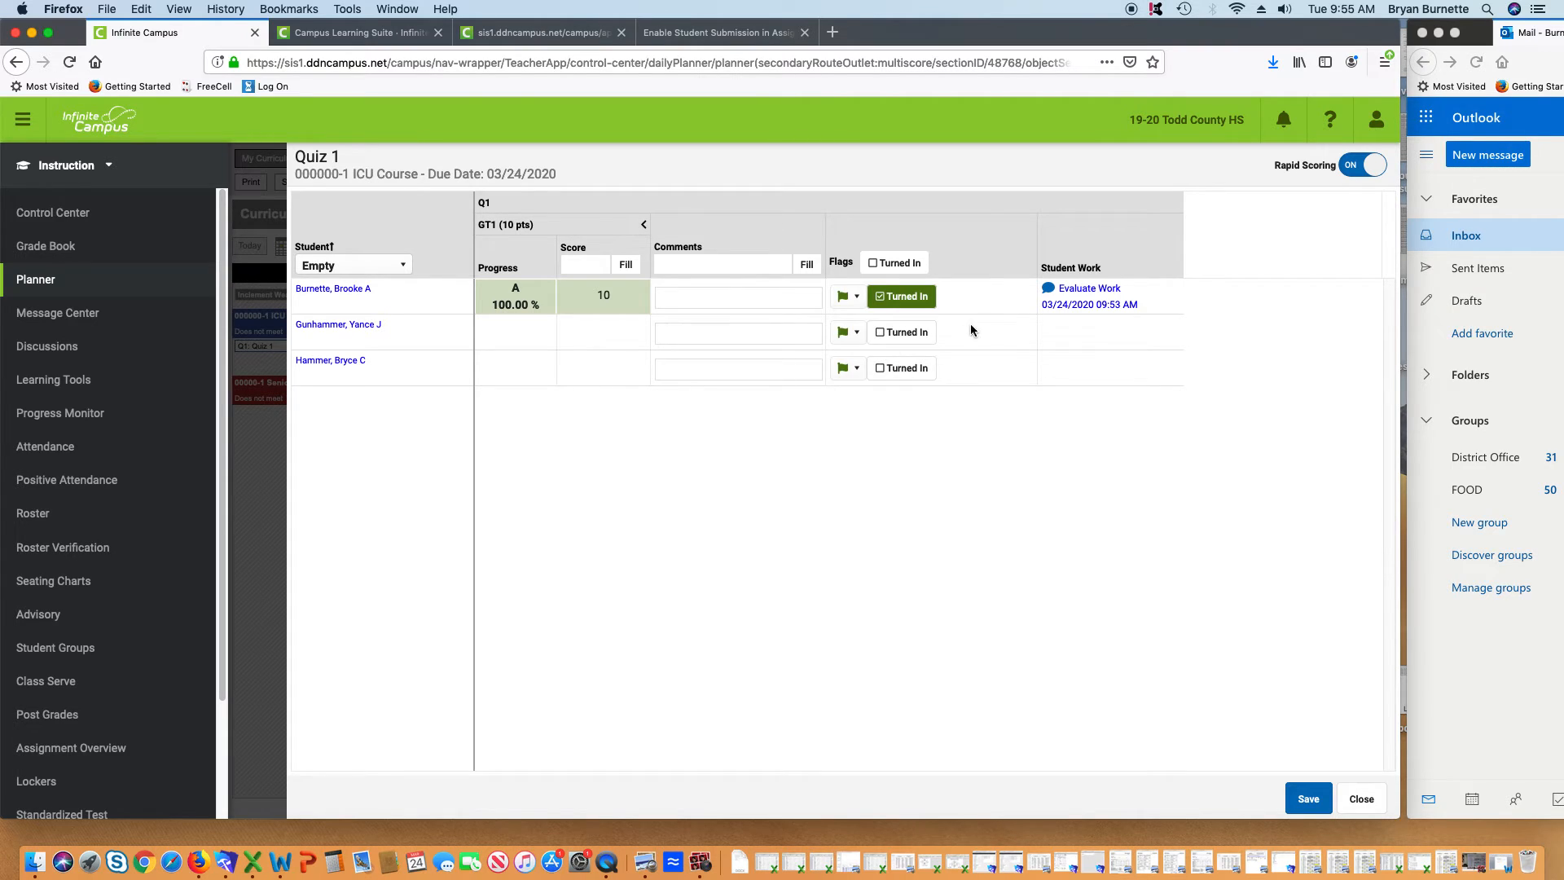
Recheck the scored student's work against the others, close the view, and save Quiz 1 scores
{"action": "left_click", "coordinate": [1091, 291]}
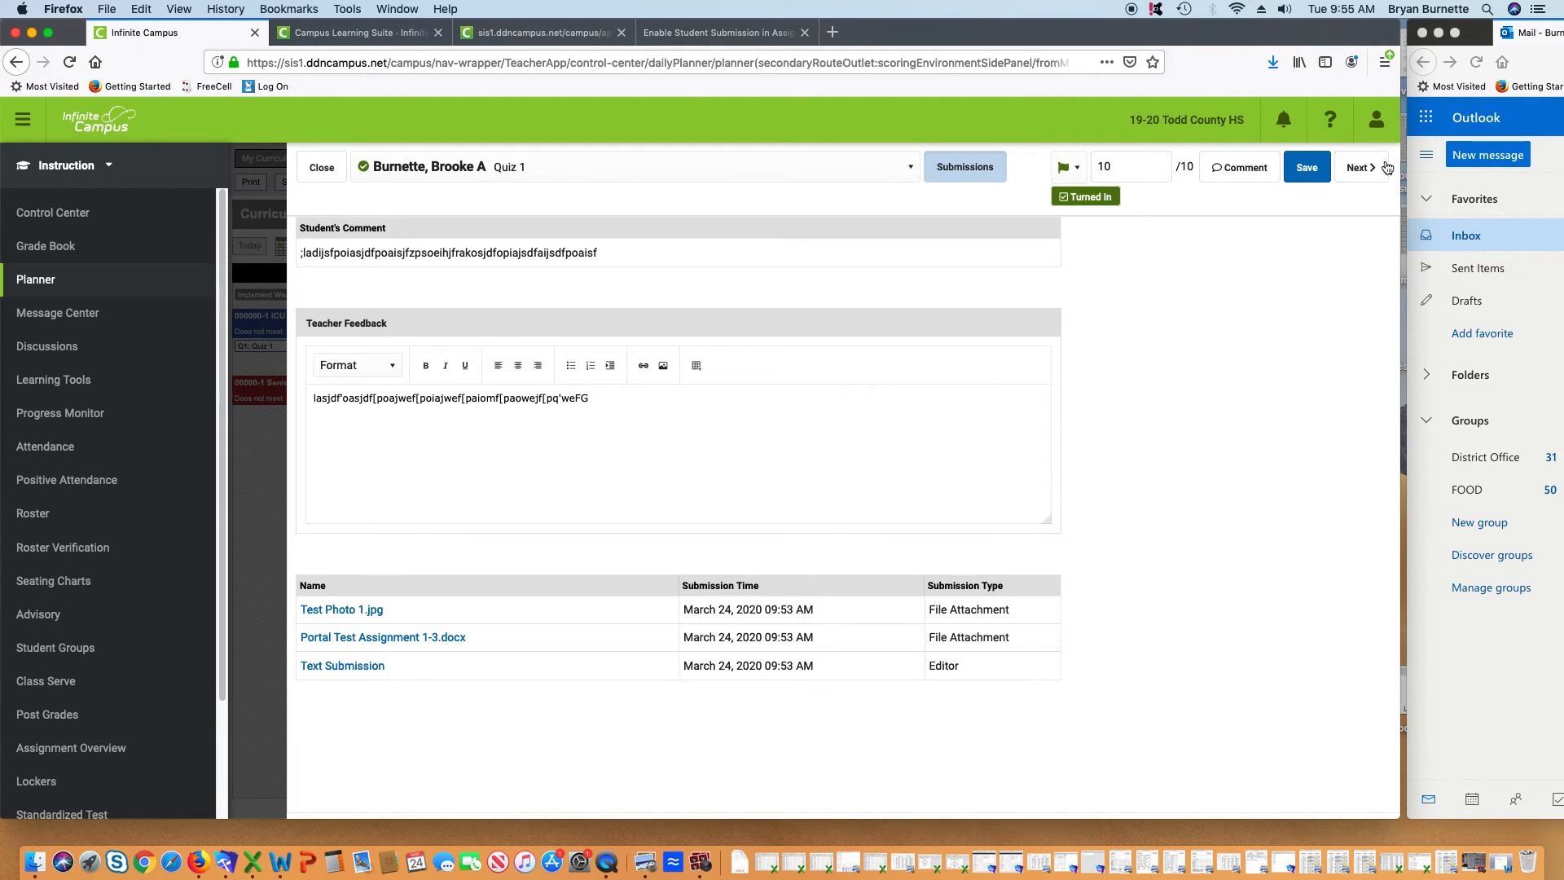
{"action": "left_click", "coordinate": [1379, 167]}
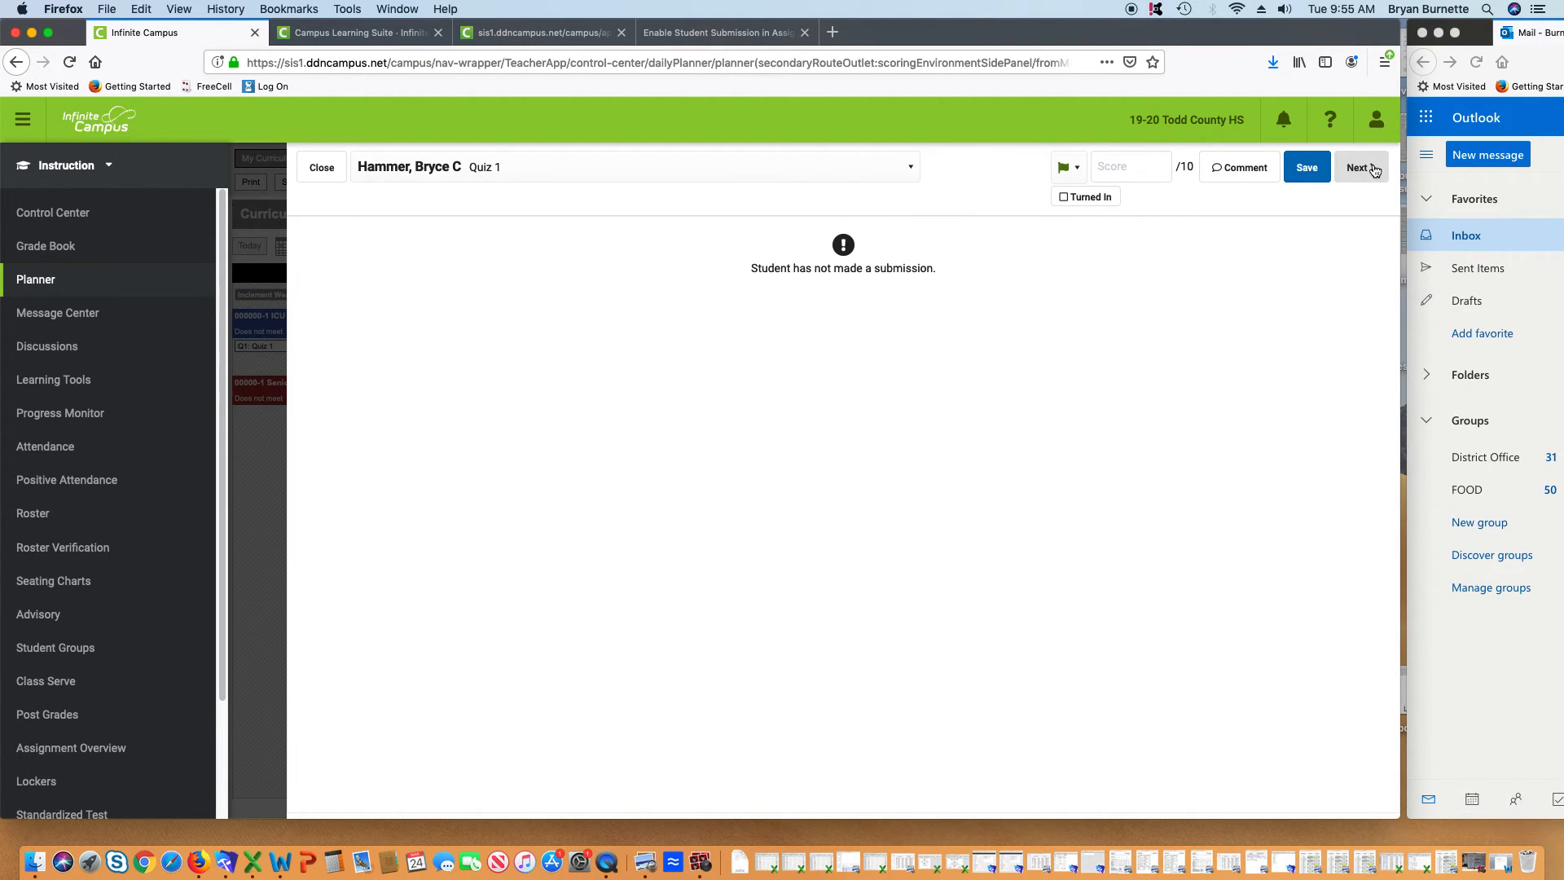
{"action": "left_click", "coordinate": [1359, 168]}
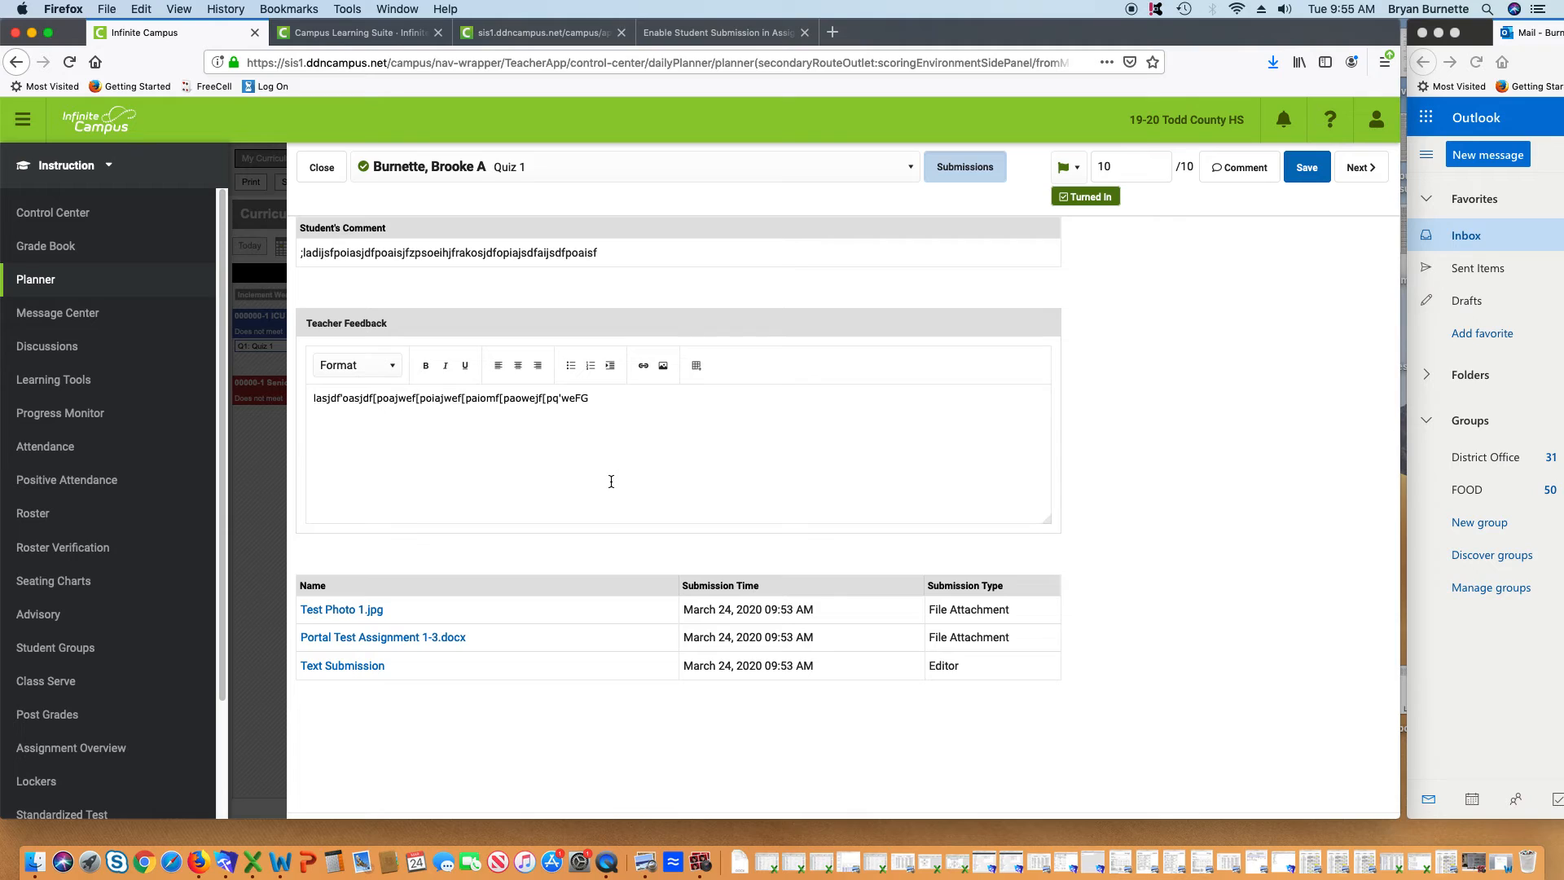
{"action": "left_click", "coordinate": [1361, 167]}
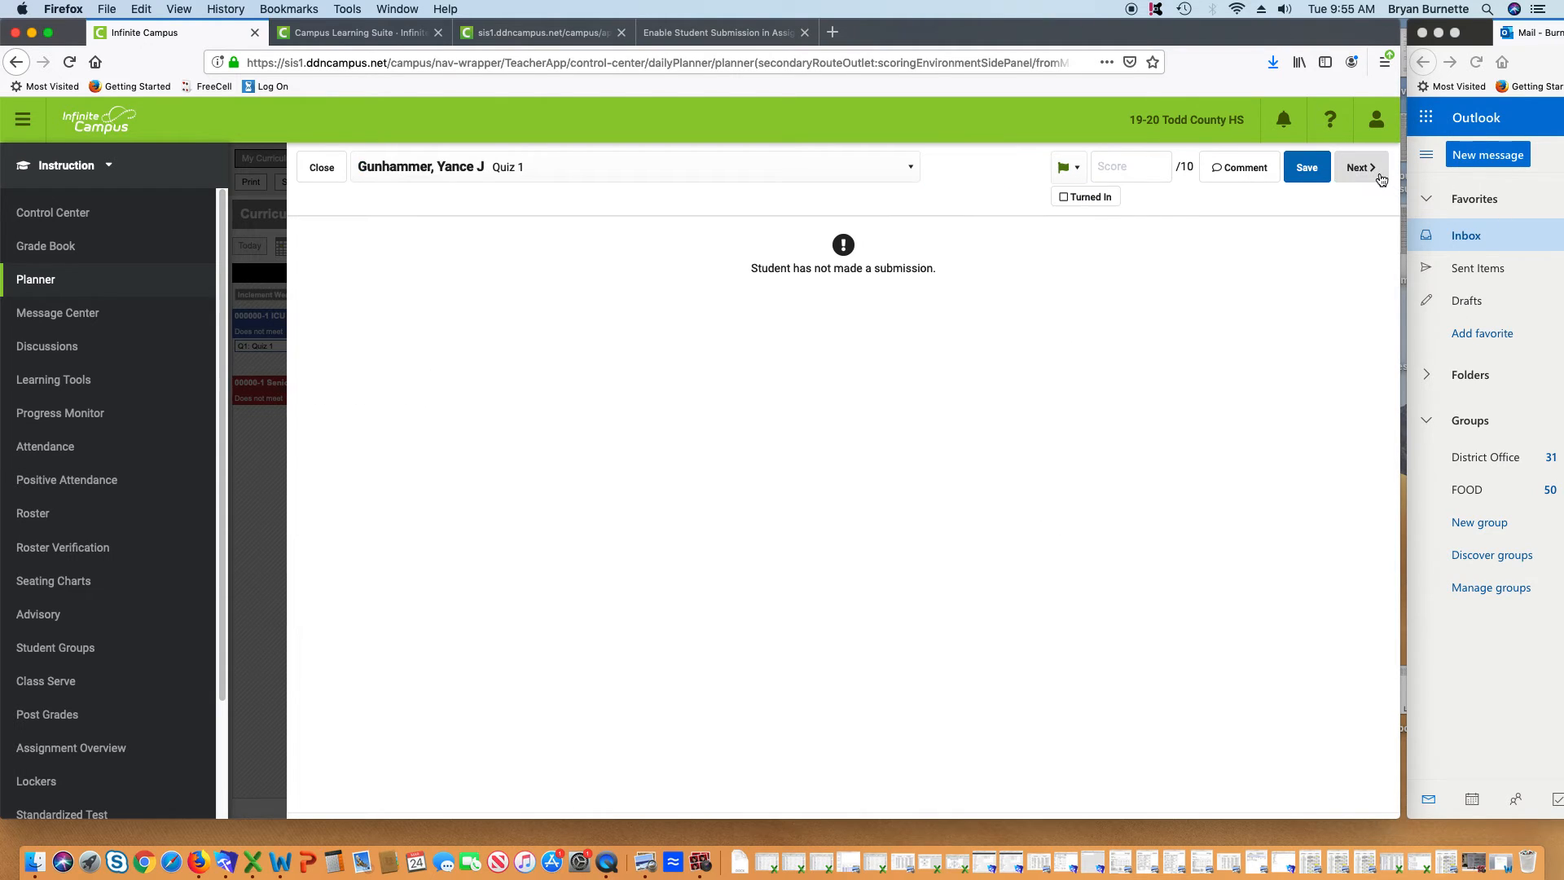
{"action": "left_click", "coordinate": [322, 167]}
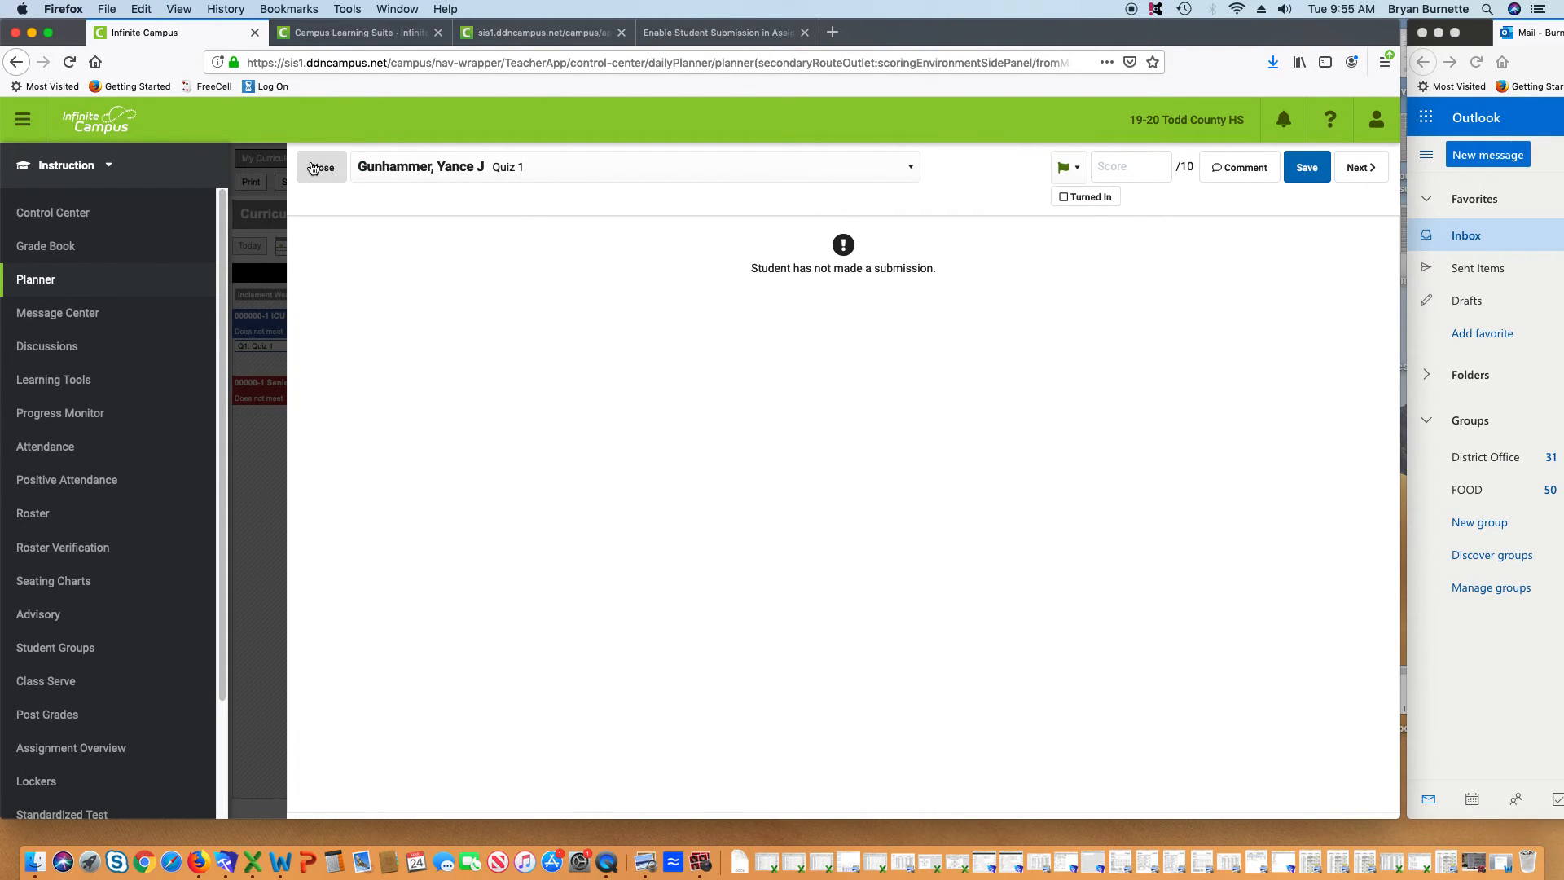
{"action": "left_click", "coordinate": [1309, 796]}
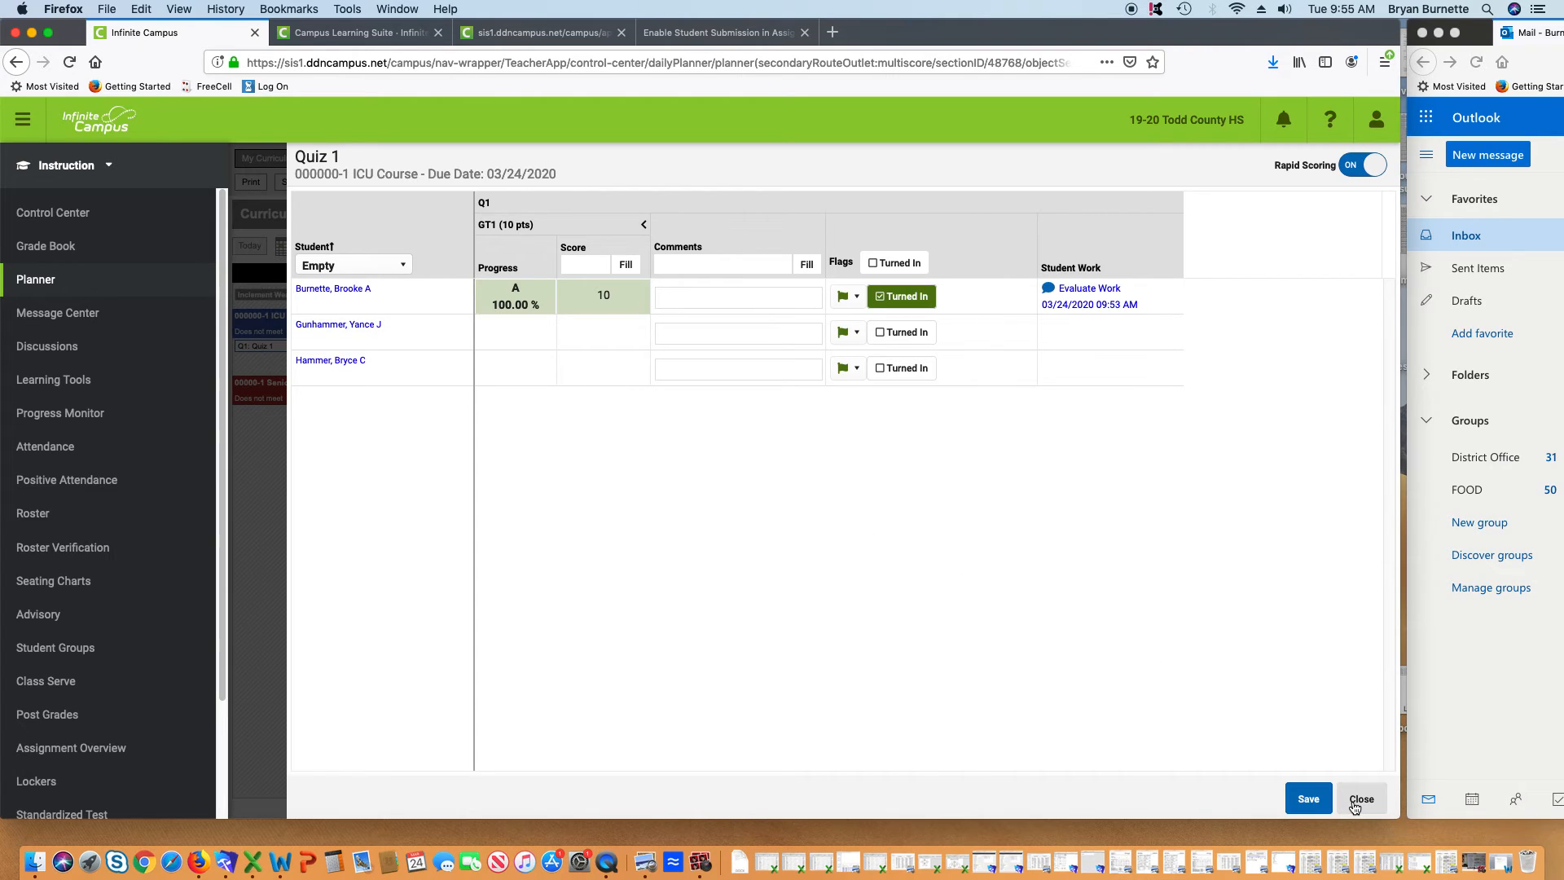
Close the Quiz 1 grid, then read through the D1 Test assignment details and close them
{"action": "left_click", "coordinate": [1360, 798]}
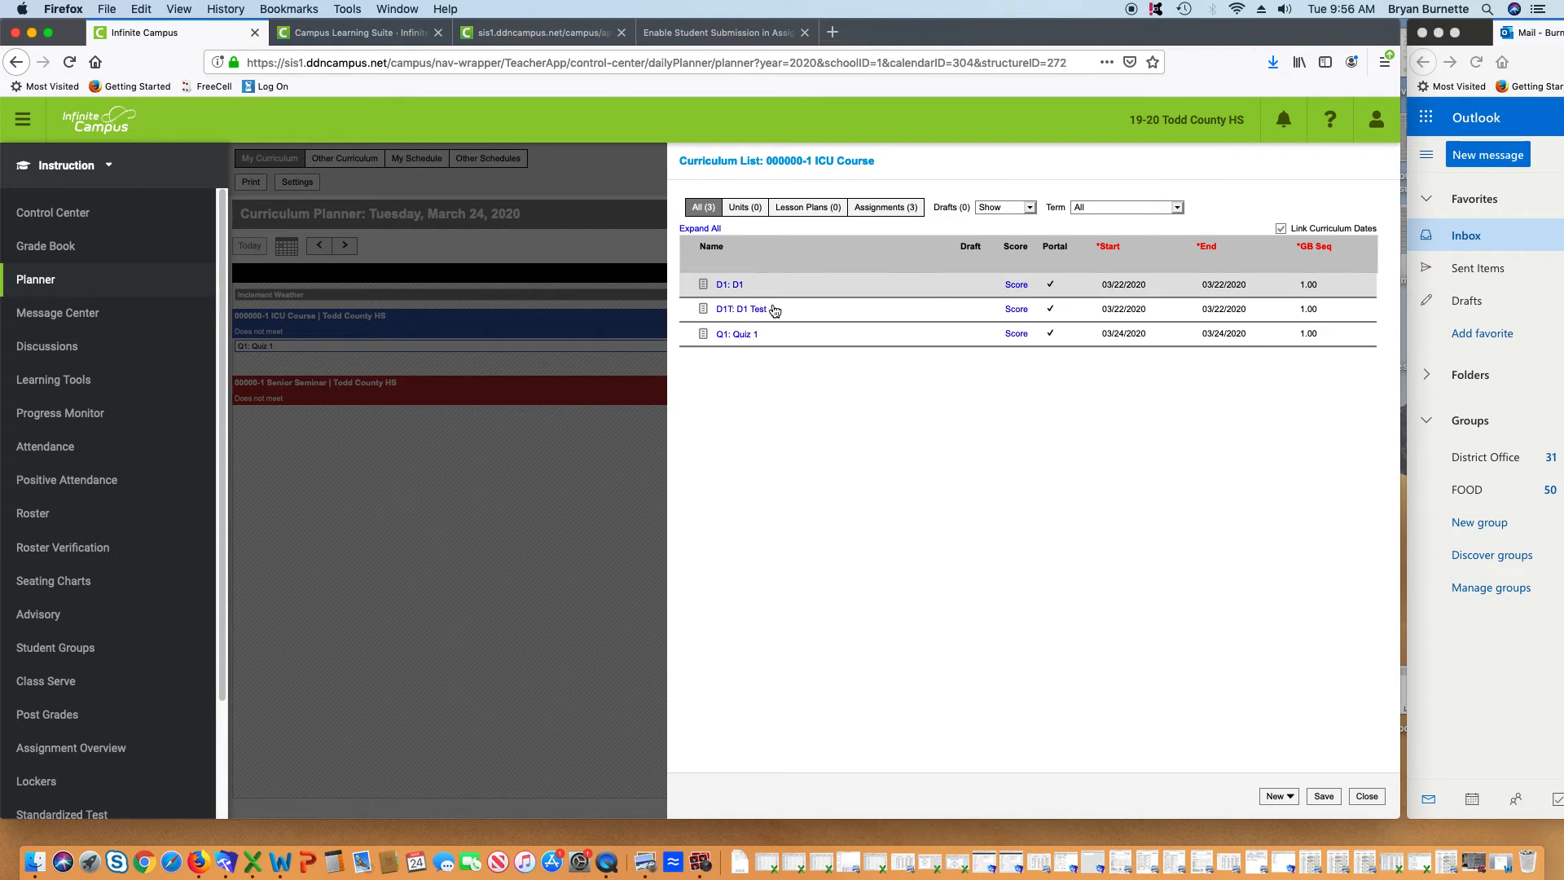
{"action": "left_click", "coordinate": [748, 310]}
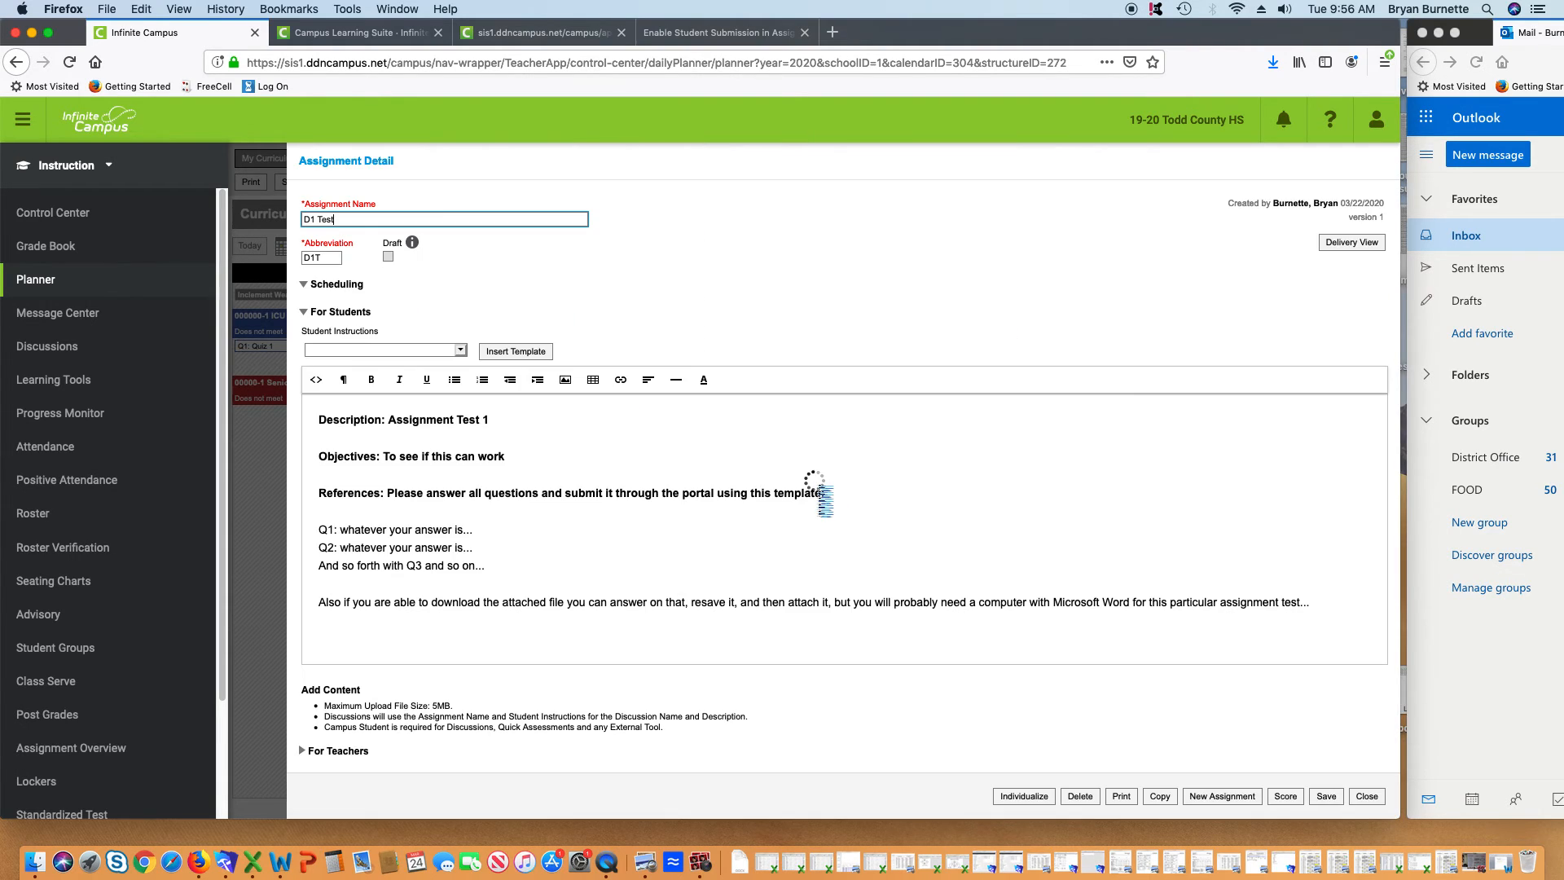
{"action": "scroll", "coordinate": [751, 535], "scroll_direction": "down", "scroll_amount": 5}
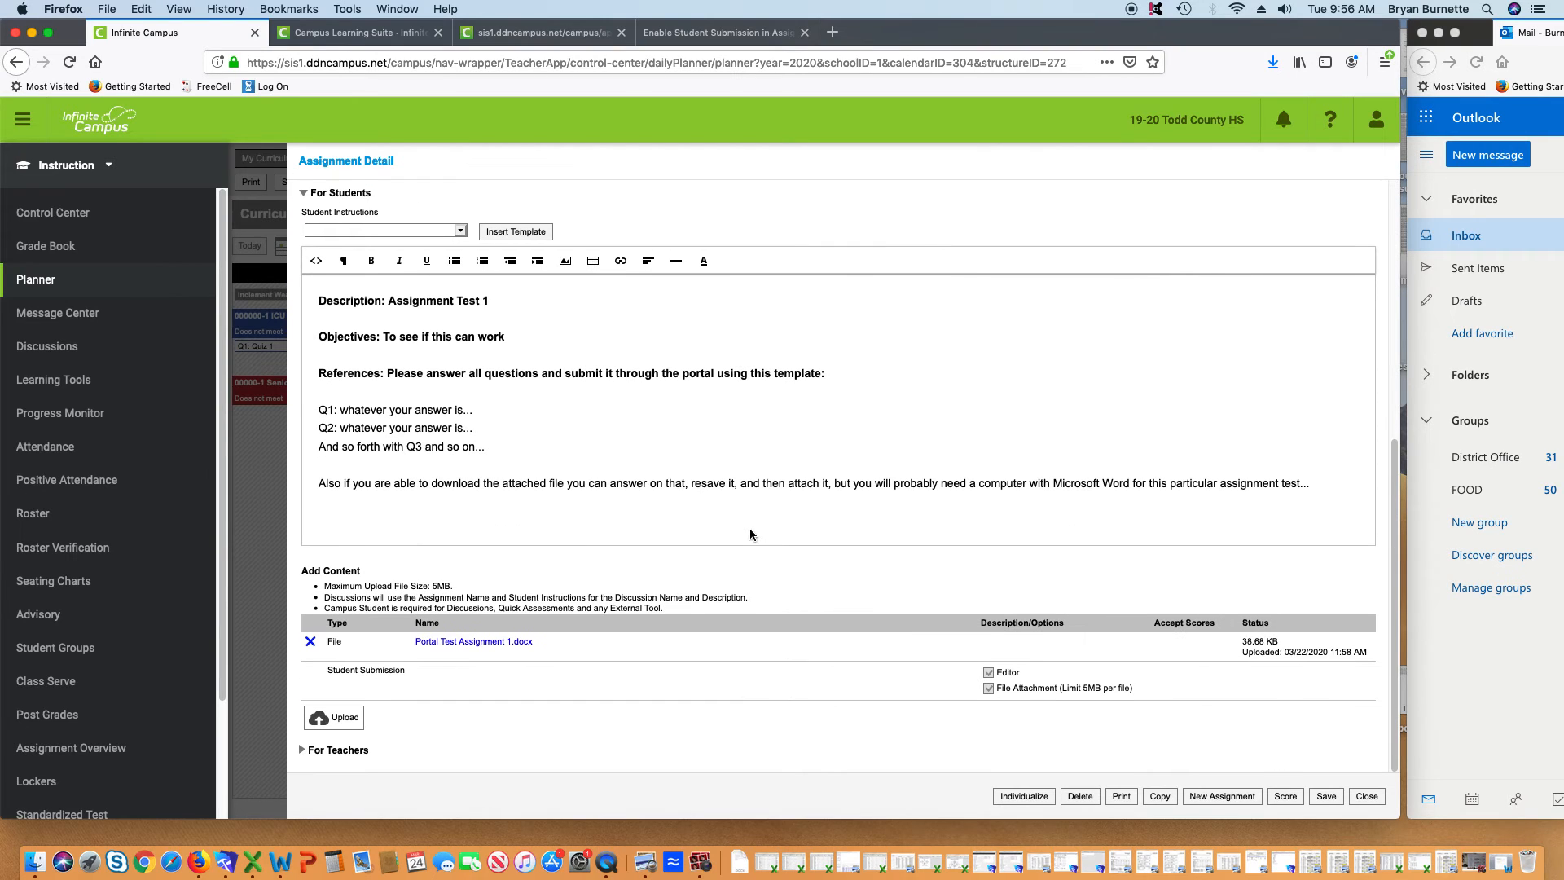
{"action": "scroll", "coordinate": [750, 530], "scroll_direction": "up", "scroll_amount": 5}
{"action": "scroll", "coordinate": [751, 528], "scroll_direction": "down", "scroll_amount": 4}
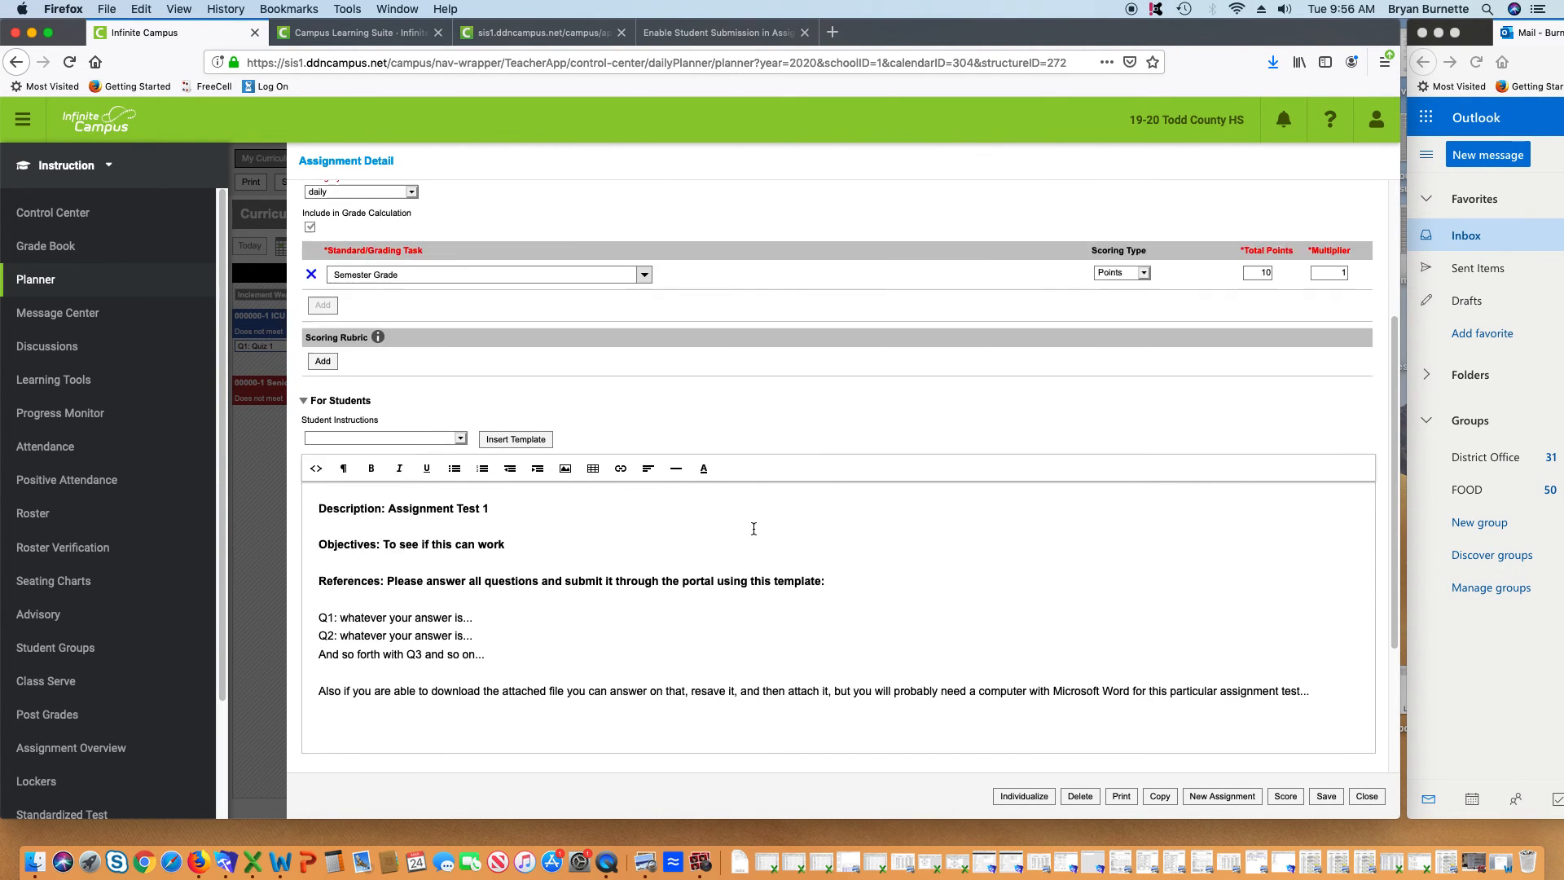
{"action": "scroll", "coordinate": [751, 527], "scroll_direction": "up", "scroll_amount": 4}
{"action": "scroll", "coordinate": [716, 554], "scroll_direction": "down", "scroll_amount": 5}
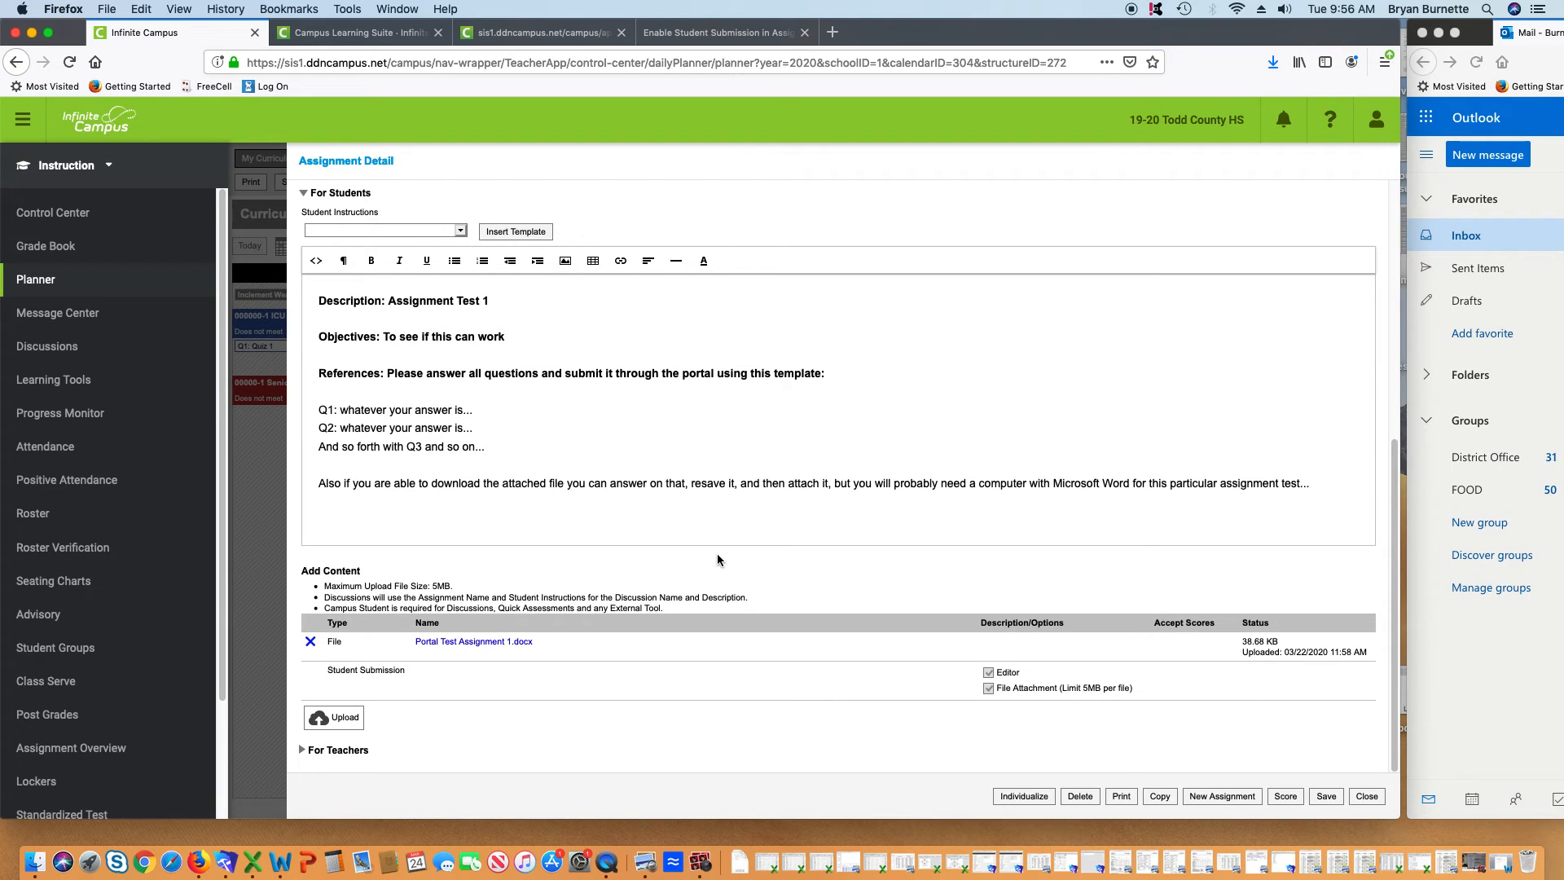
{"action": "scroll", "coordinate": [718, 559], "scroll_direction": "up", "scroll_amount": 5}
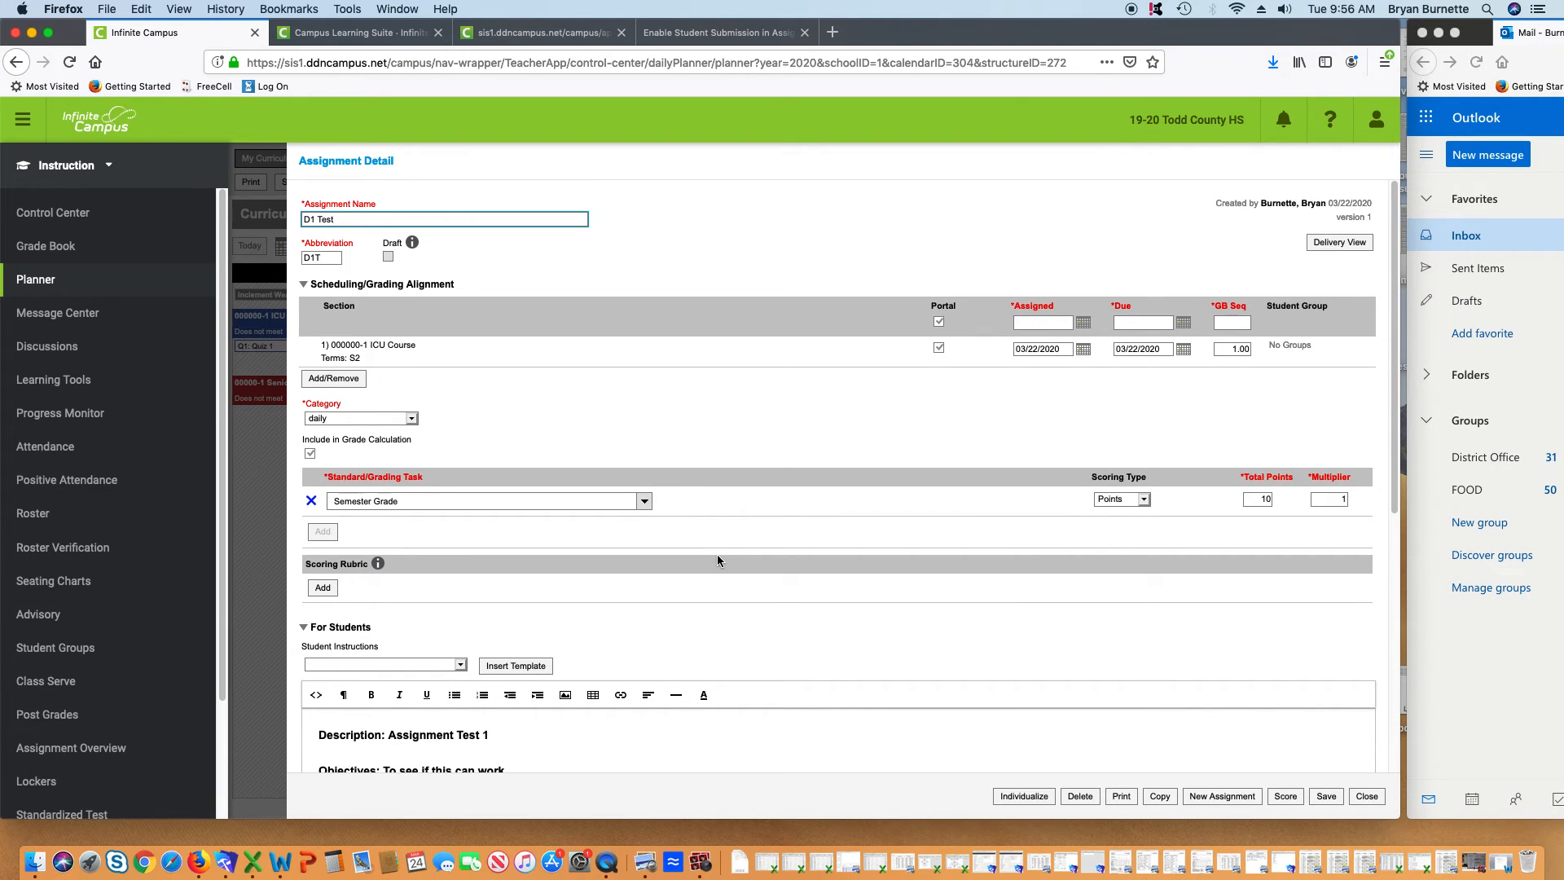
{"action": "scroll", "coordinate": [717, 560], "scroll_direction": "down", "scroll_amount": 5}
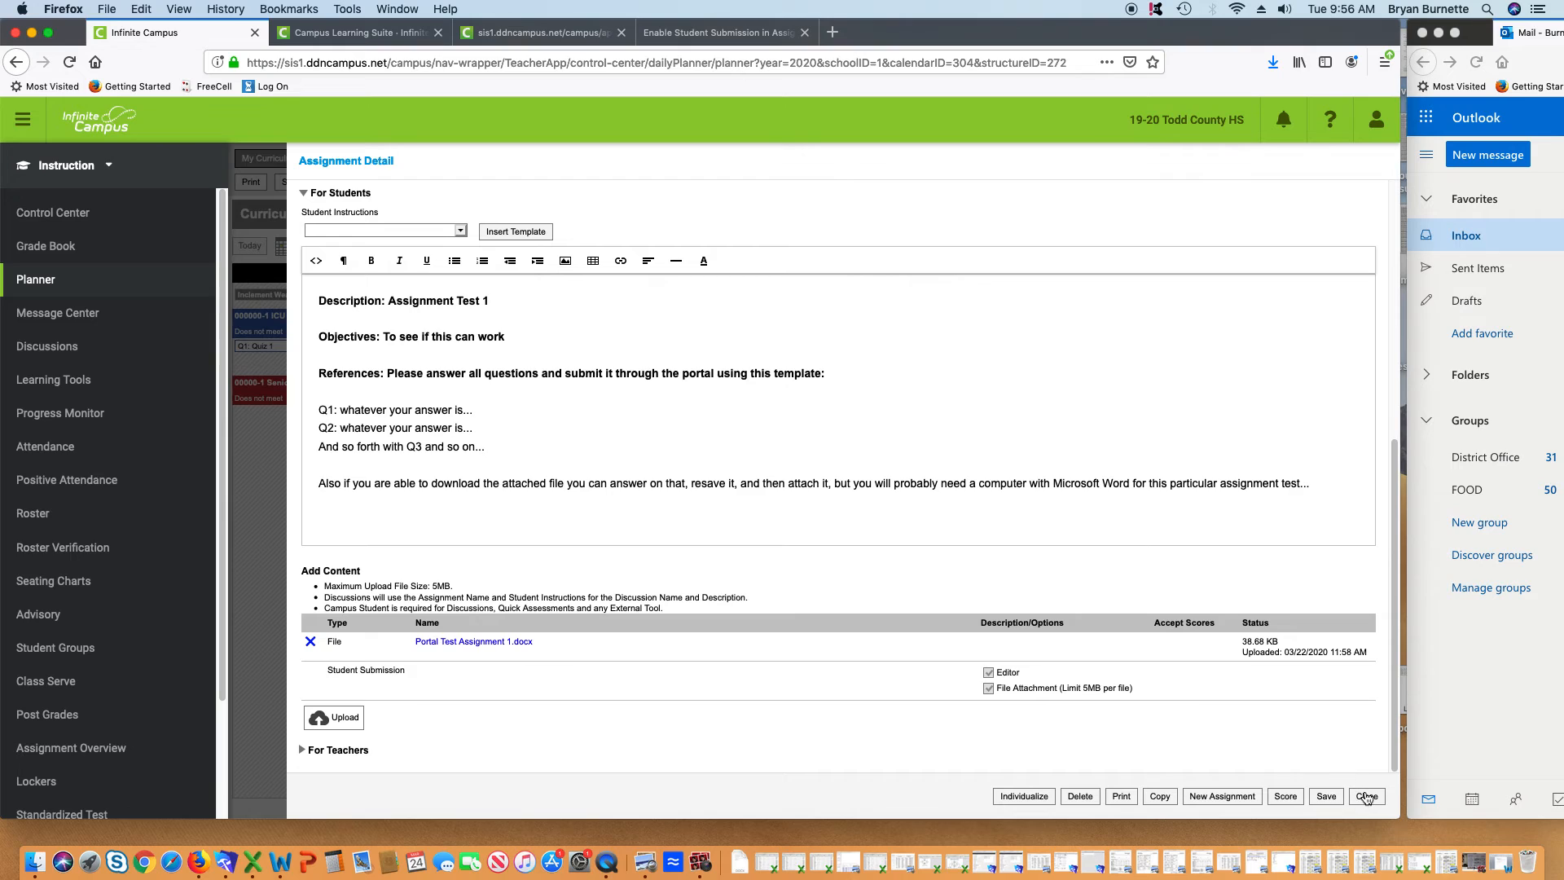
{"action": "left_click", "coordinate": [1366, 796]}
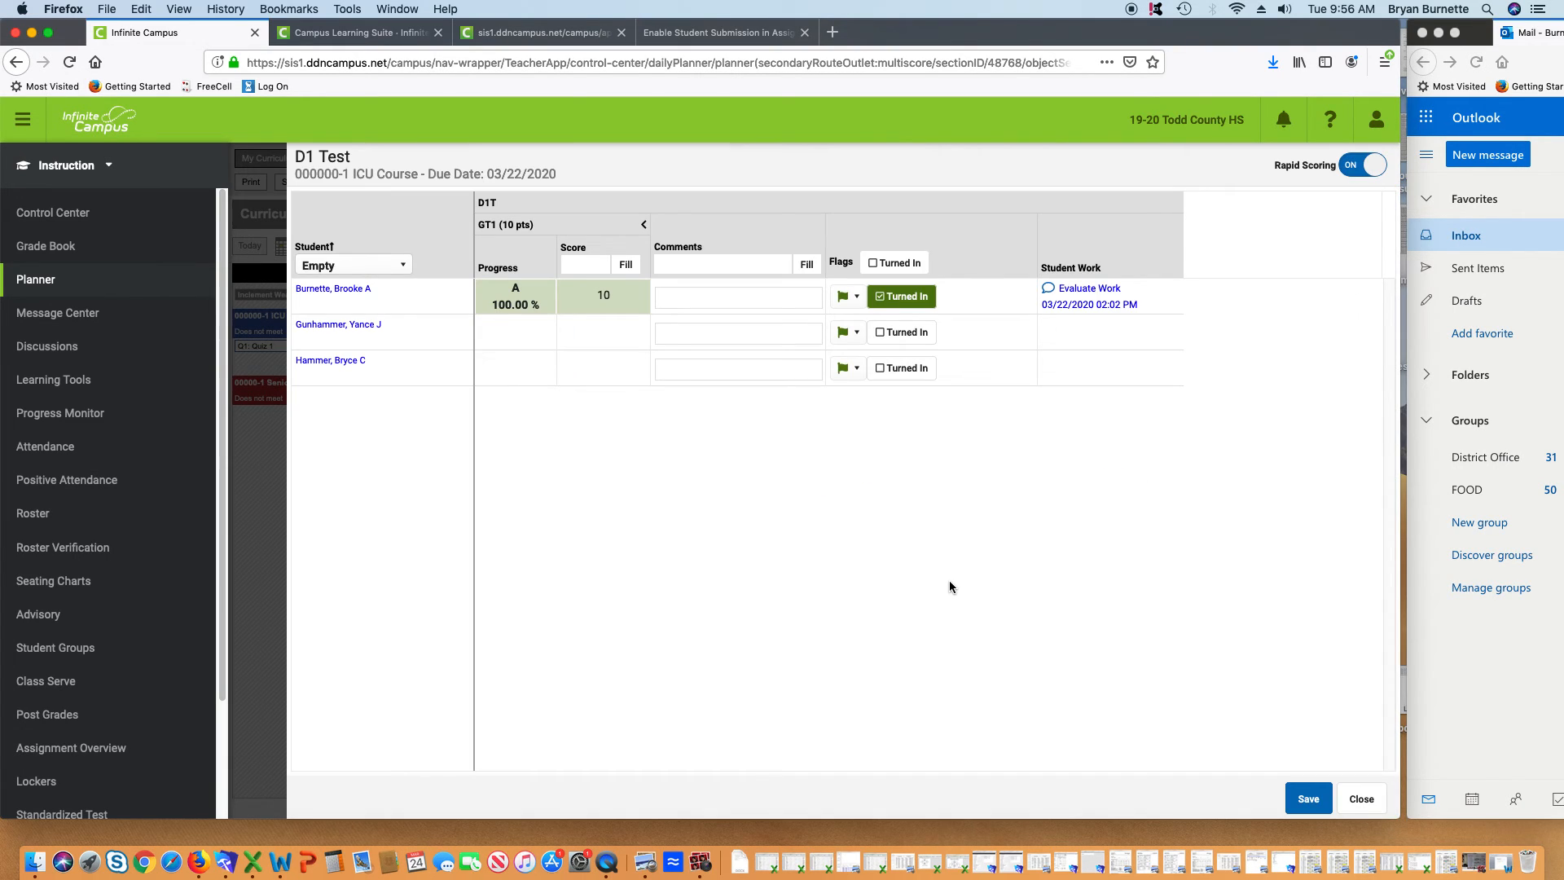
Evaluate the D1 Test work, viewing the submitted image.jpg and stepping through all three students
{"action": "left_click", "coordinate": [1090, 290]}
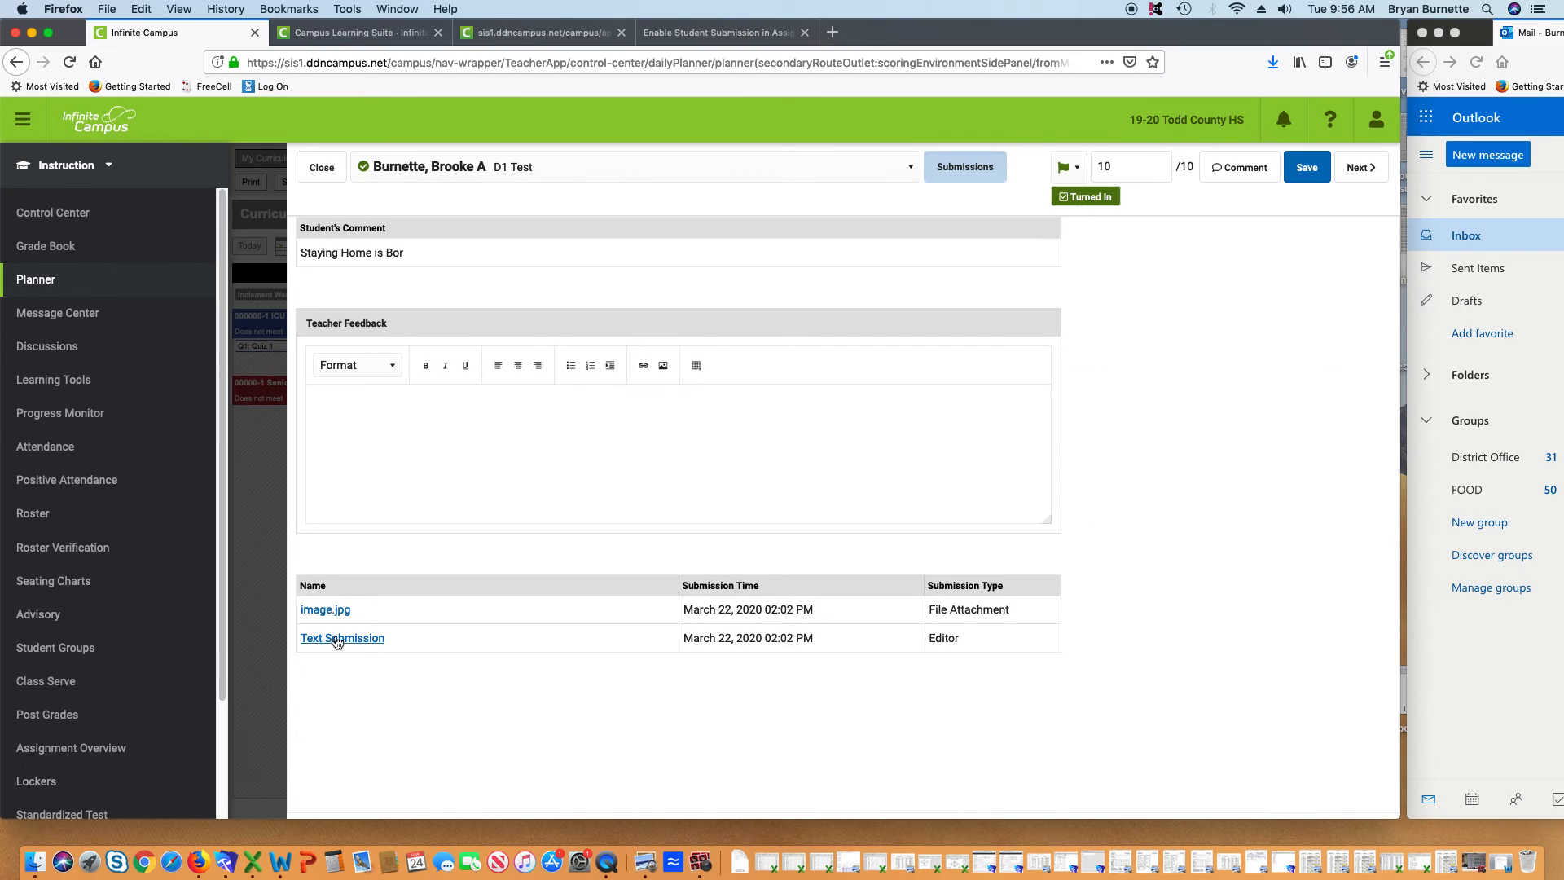
{"action": "left_click", "coordinate": [334, 610]}
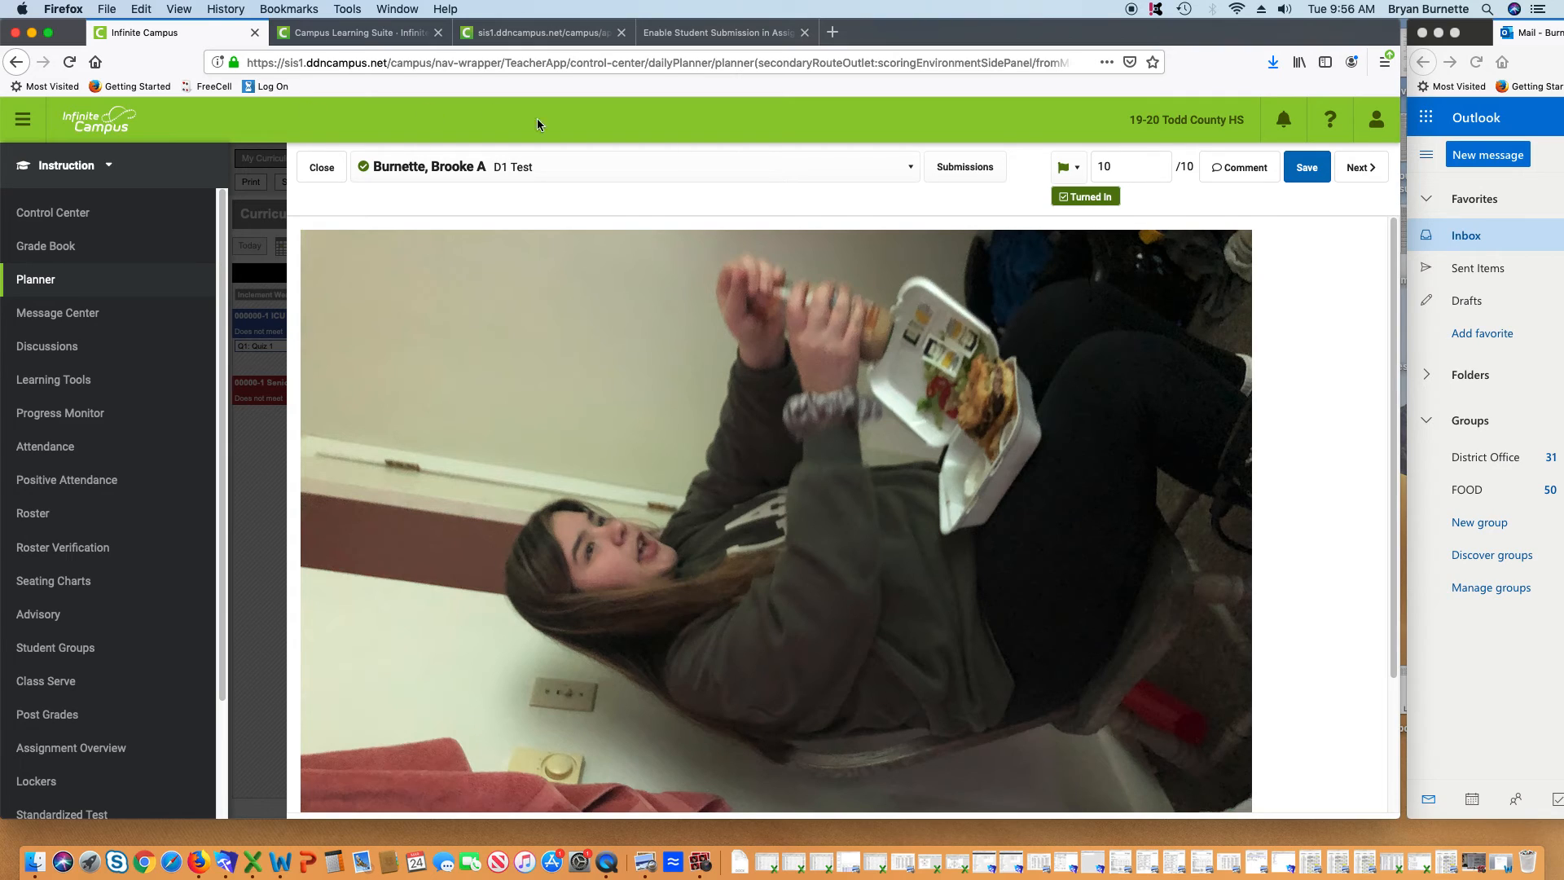
{"action": "left_click", "coordinate": [1366, 169]}
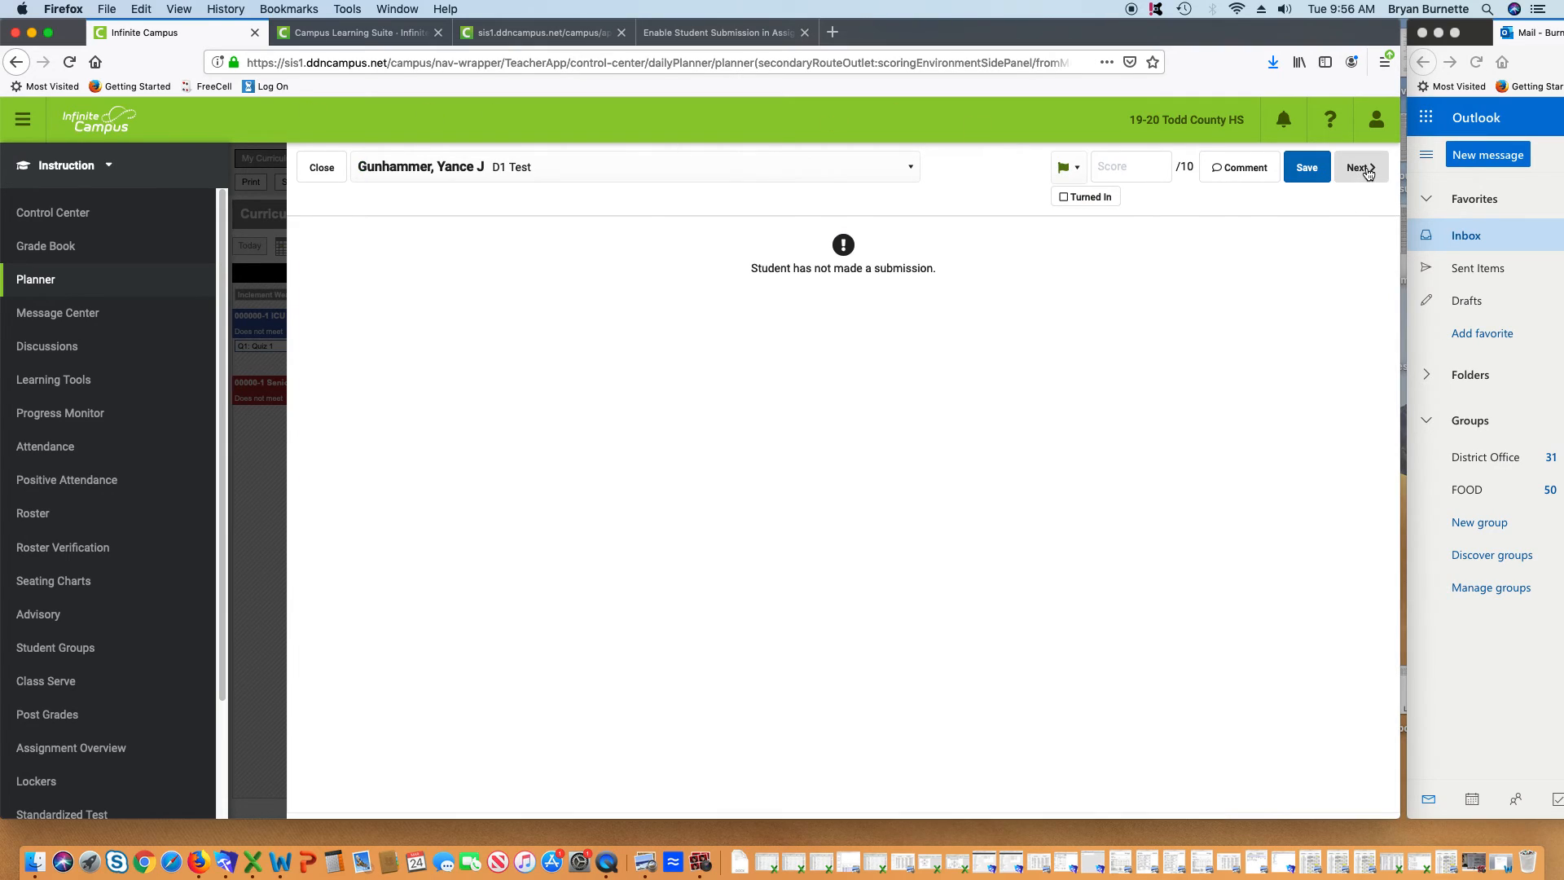
{"action": "left_click", "coordinate": [1366, 169]}
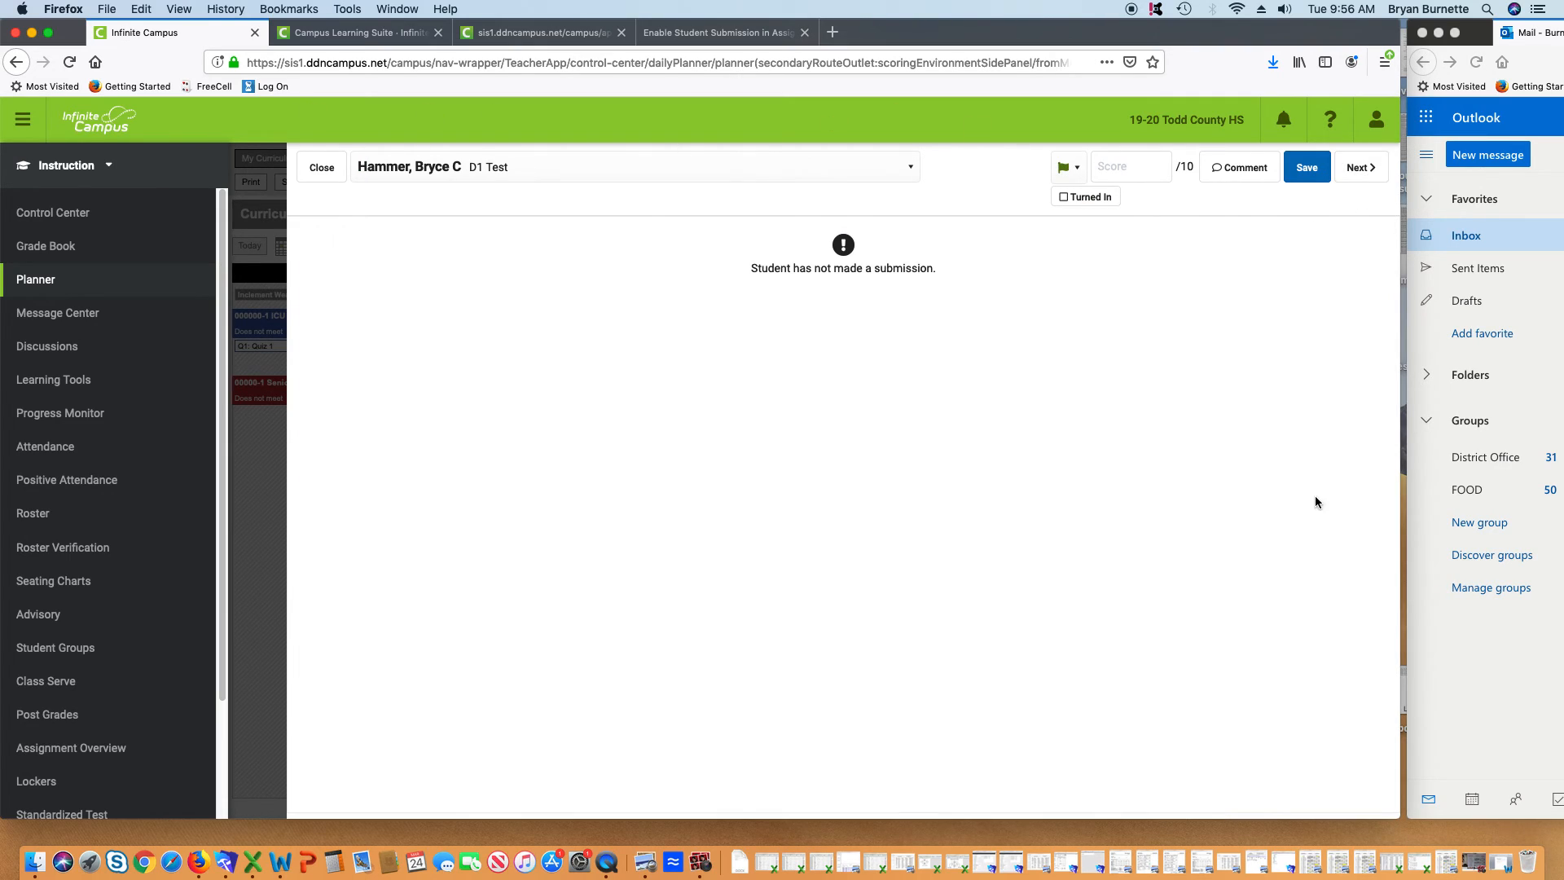
{"action": "left_click", "coordinate": [322, 167]}
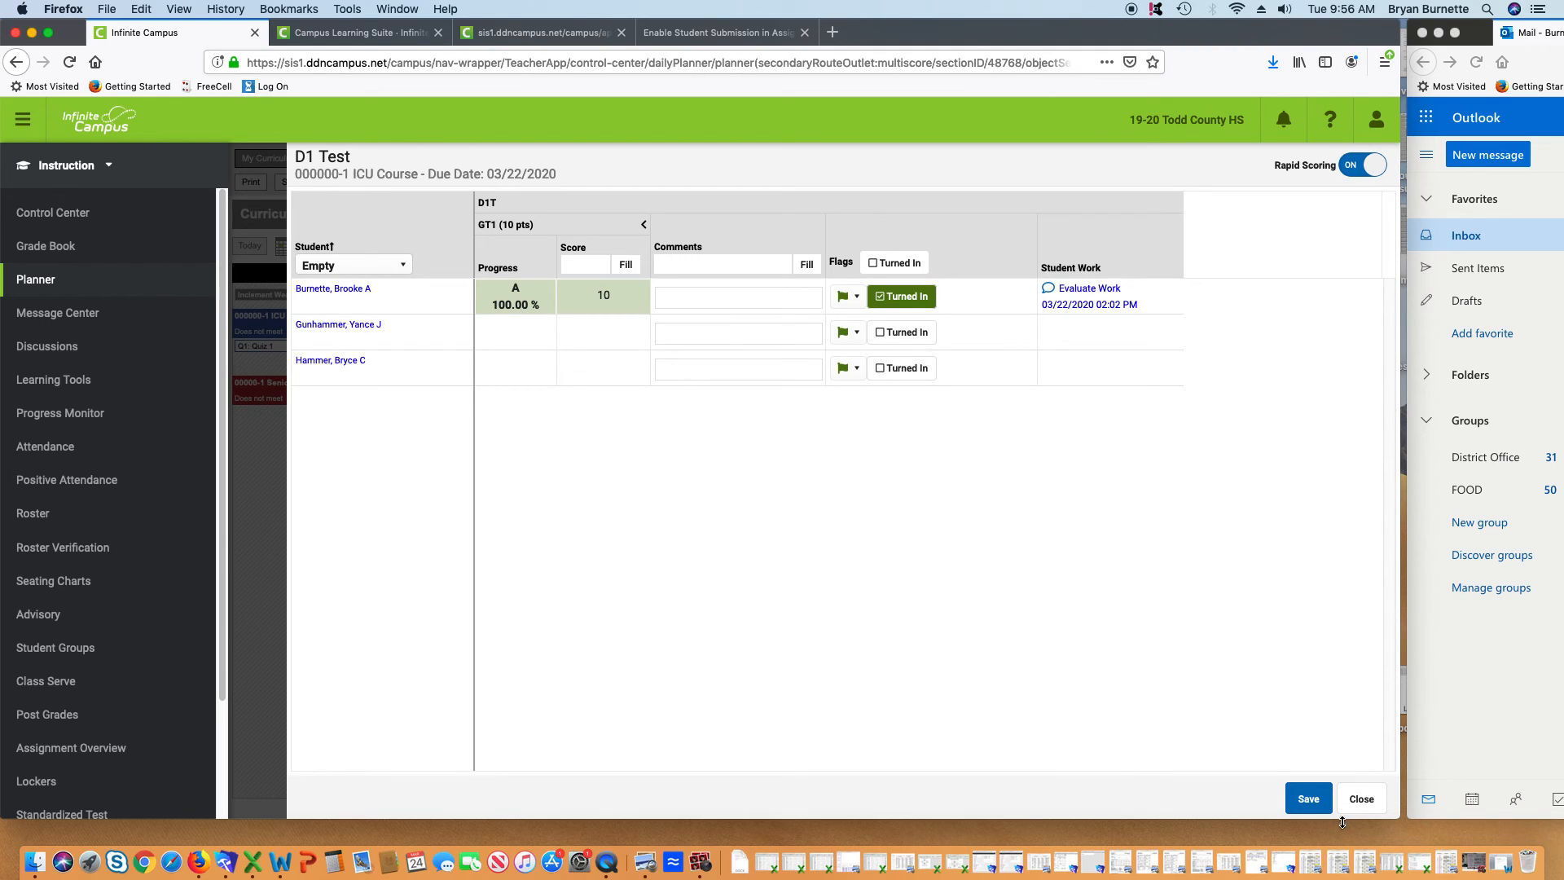
{"action": "left_click", "coordinate": [1361, 798]}
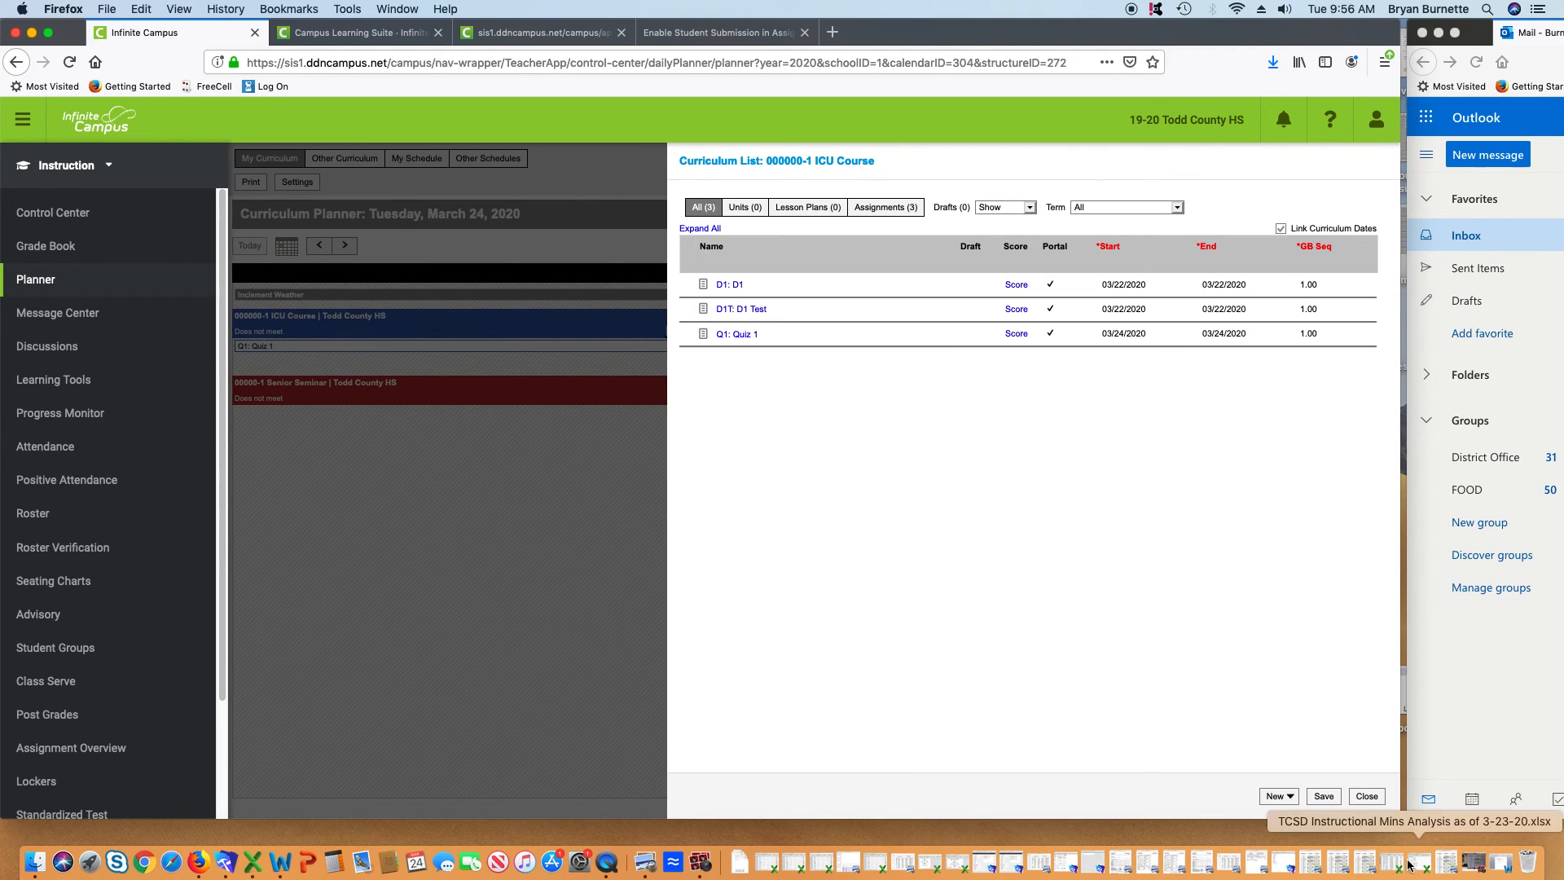
Open the Grade Book to see the first student's 30/30 total across D1, D1 Test and Quiz 1
{"action": "left_click", "coordinate": [1367, 796]}
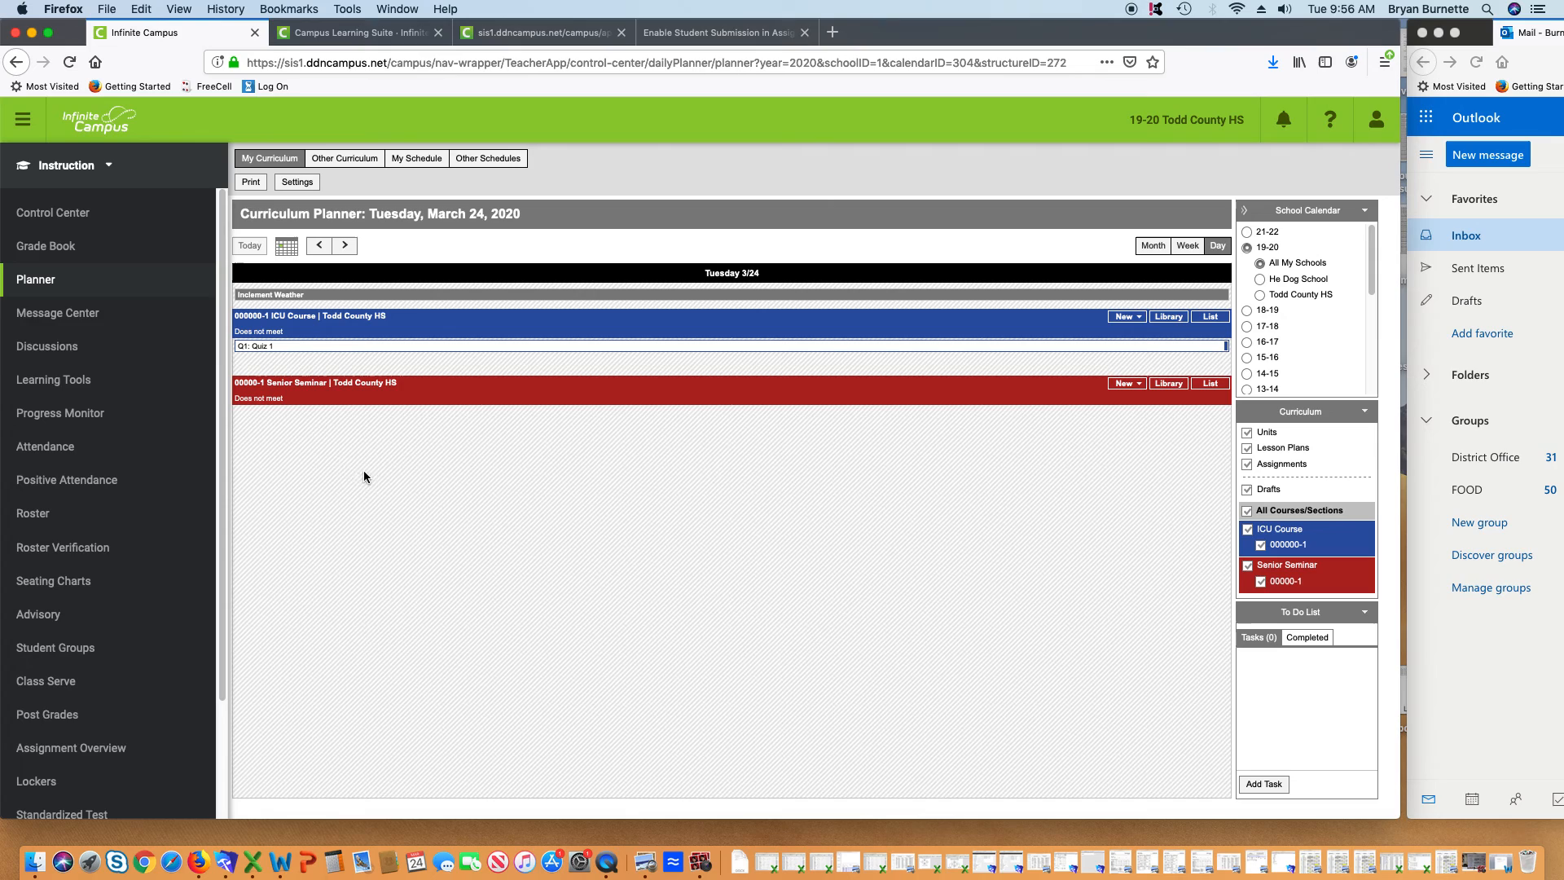
{"action": "left_click", "coordinate": [46, 246]}
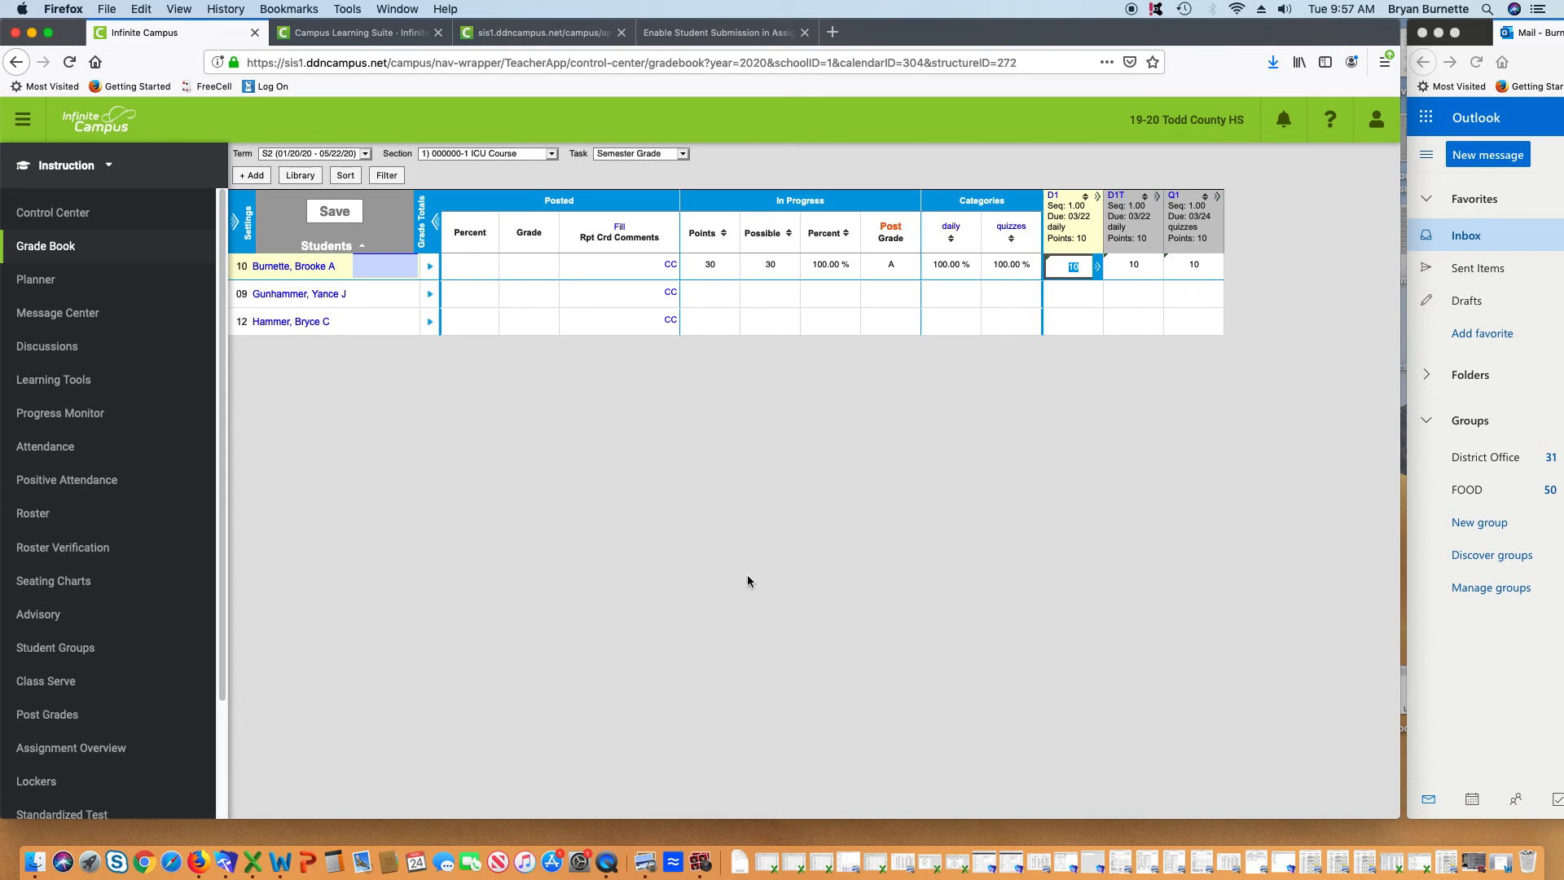
{"action": "left_click", "coordinate": [1032, 506]}
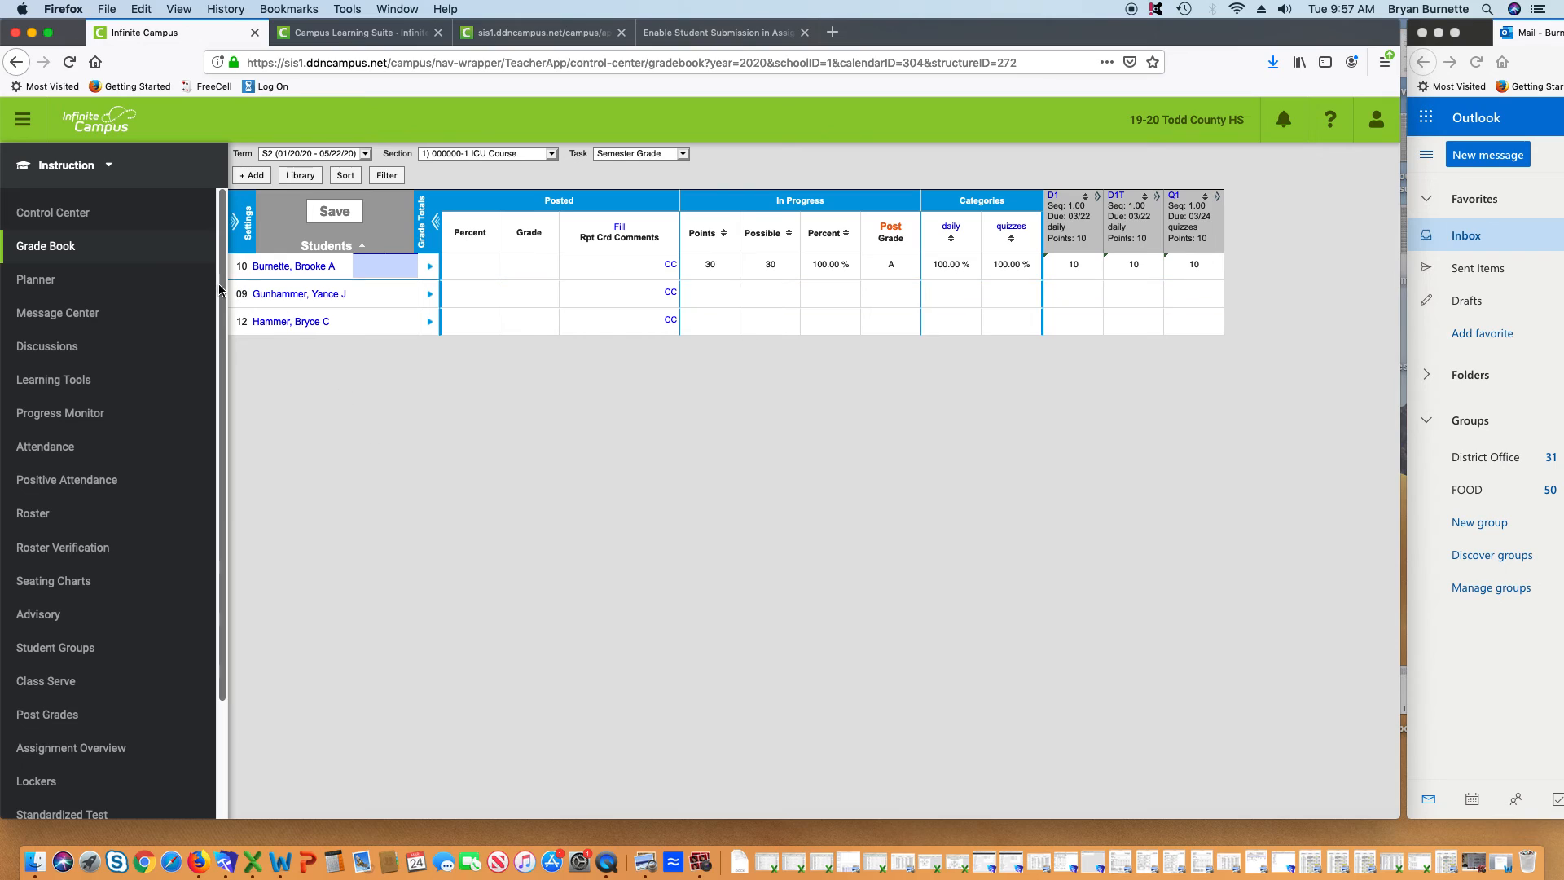
{"action": "left_click", "coordinate": [106, 165]}
Switch to Campus Tools from the Applications menu under Instruction
{"action": "left_click", "coordinate": [232, 273]}
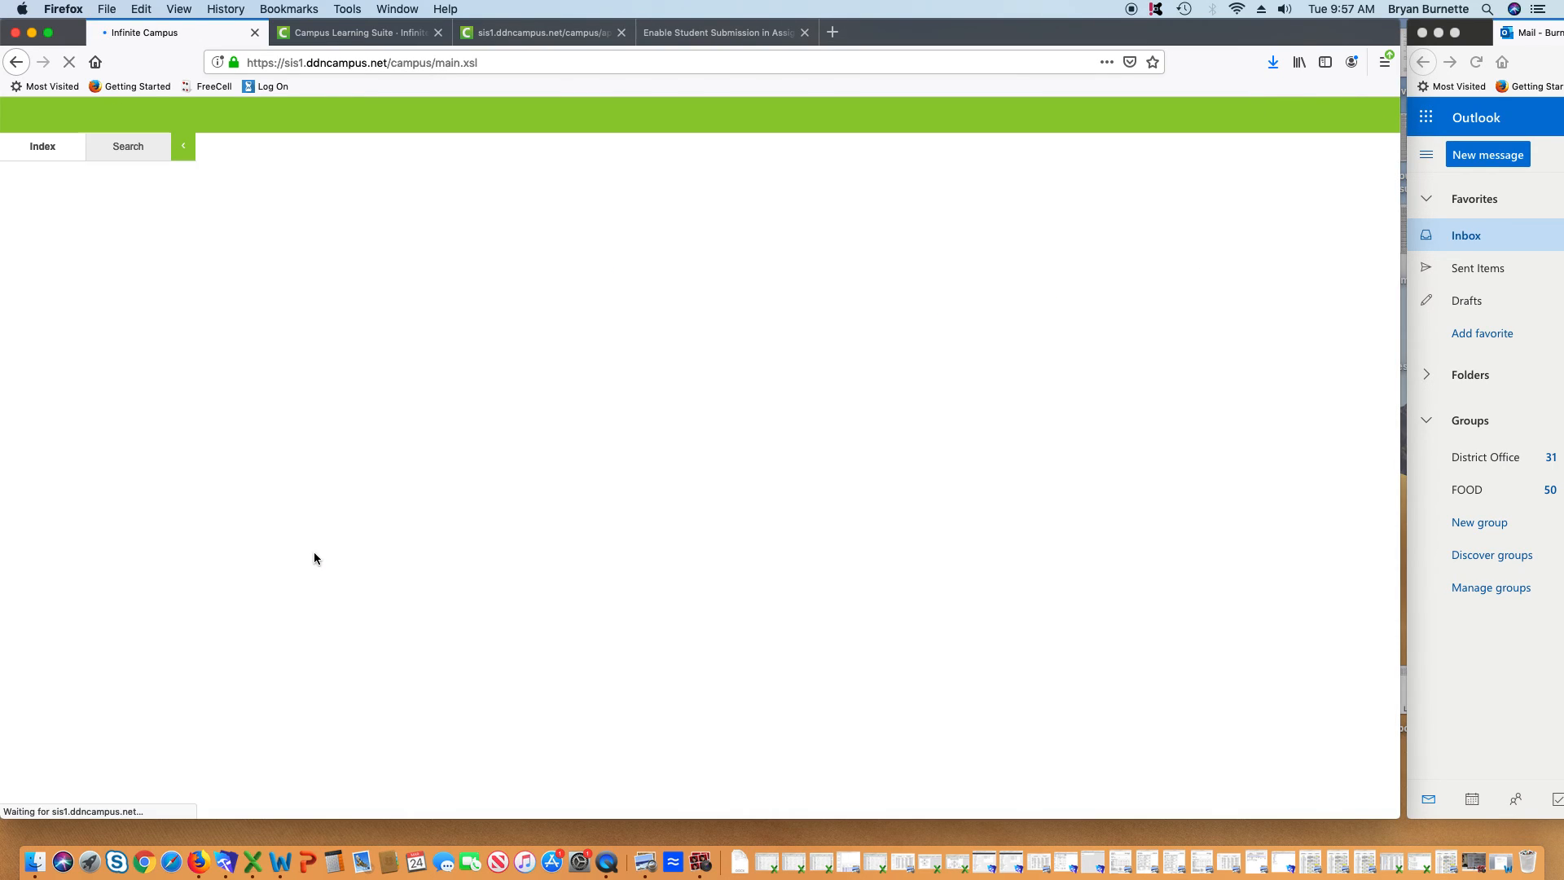